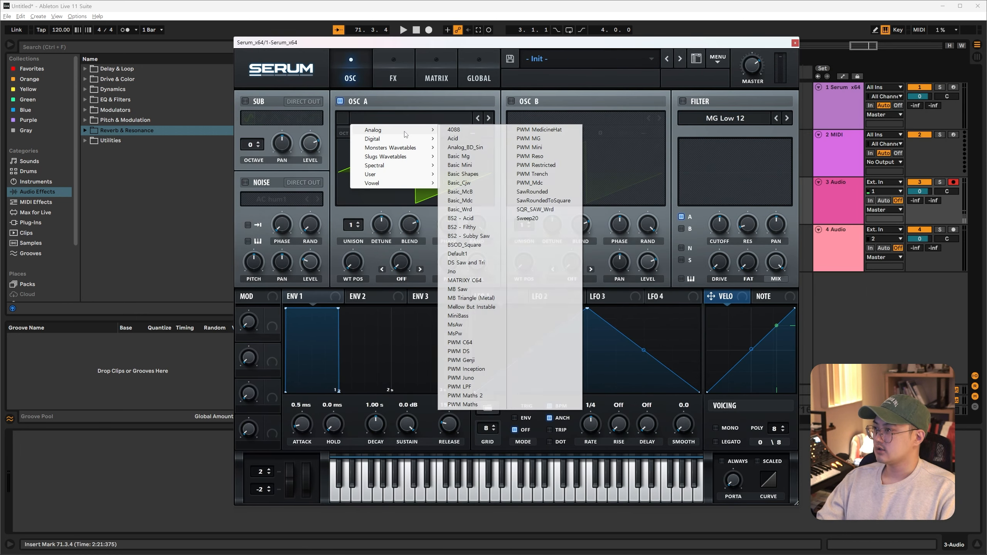
Load the Basic Shapes analog wavetable into oscillator A and move the synth window aside
{"action": "left_click", "coordinate": [486, 177]}
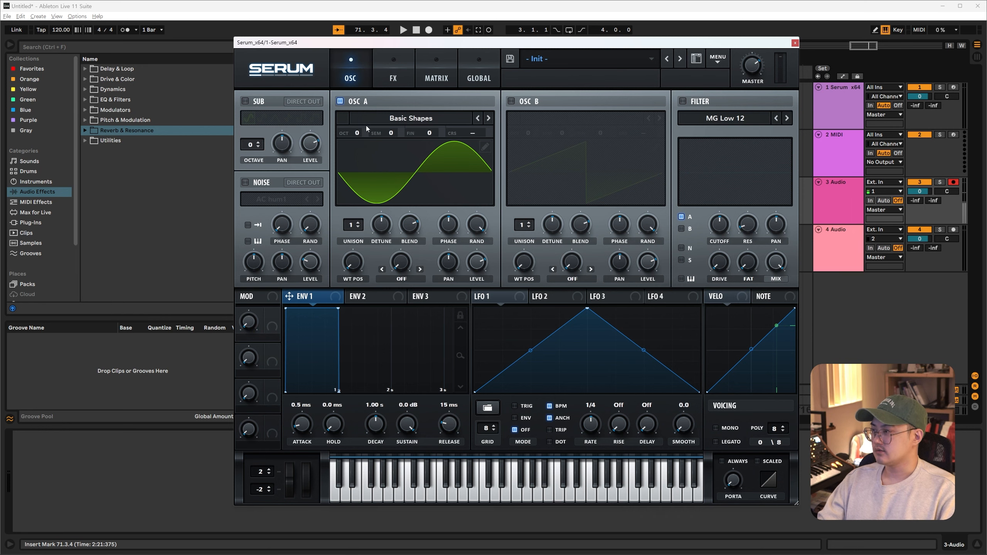
{"action": "left_click_drag", "start_coordinate": [403, 43], "coordinate": [337, 139]}
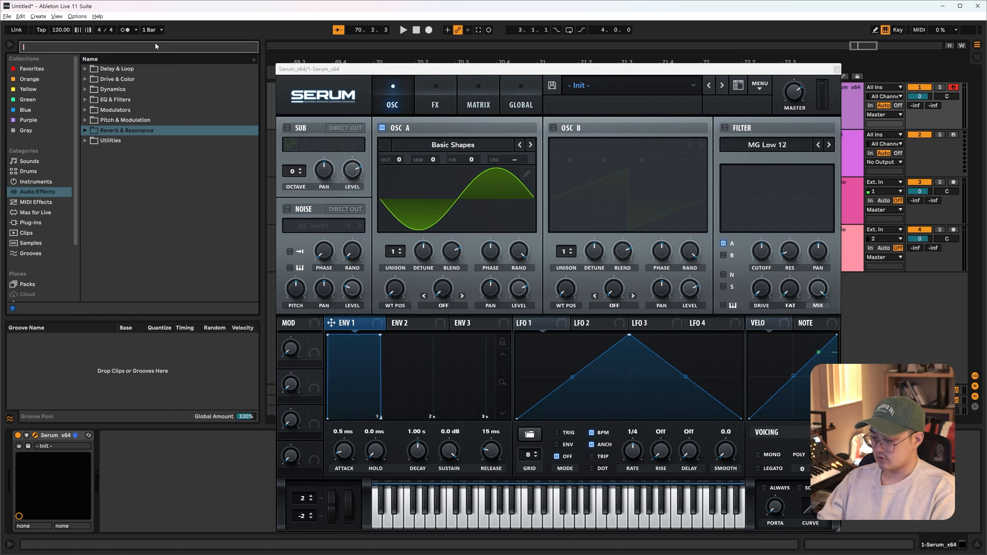
Find the VPS Scope (CM edition) plug-in, add it to the Serum track, and arrange its window beside the synth
{"action": "left_click", "coordinate": [155, 46]}
{"action": "type", "text": "vps"}
{"action": "left_click", "coordinate": [39, 223]}
{"action": "double_click", "coordinate": [144, 78]}
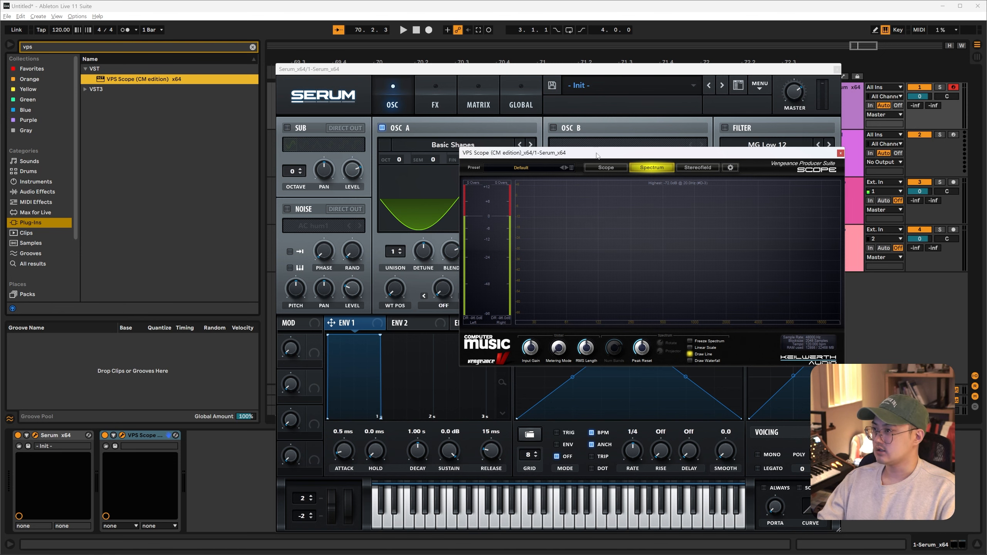
{"action": "left_click_drag", "start_coordinate": [548, 152], "coordinate": [677, 155]}
{"action": "left_click", "coordinate": [693, 73]}
{"action": "left_click_drag", "start_coordinate": [693, 72], "coordinate": [495, 52]}
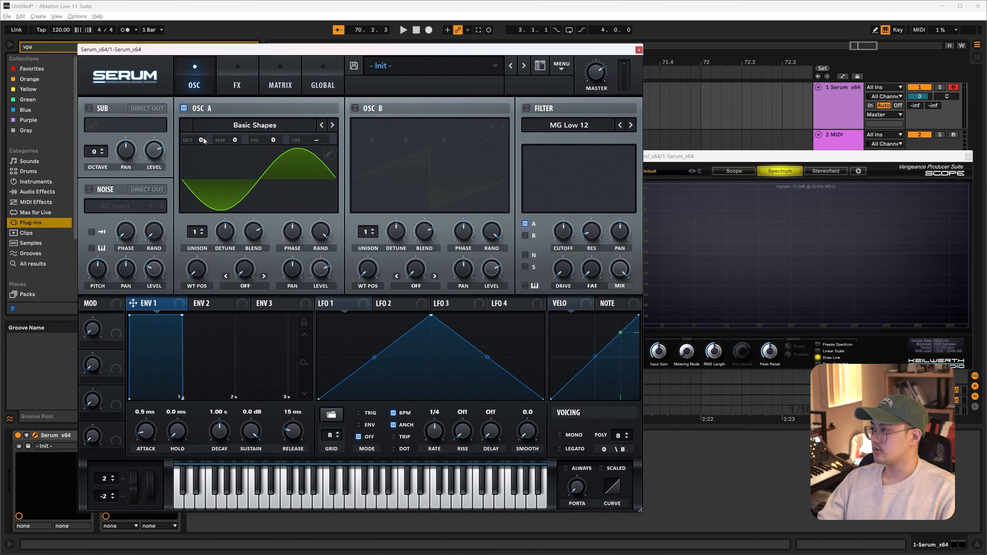
Lower oscillator A's octave to -3 while checking test notes in the scope's spectrum, with the scope window shifted slightly
{"action": "left_click_drag", "start_coordinate": [204, 138], "coordinate": [202, 142]}
{"action": "left_click_drag", "start_coordinate": [212, 204], "coordinate": [214, 217]}
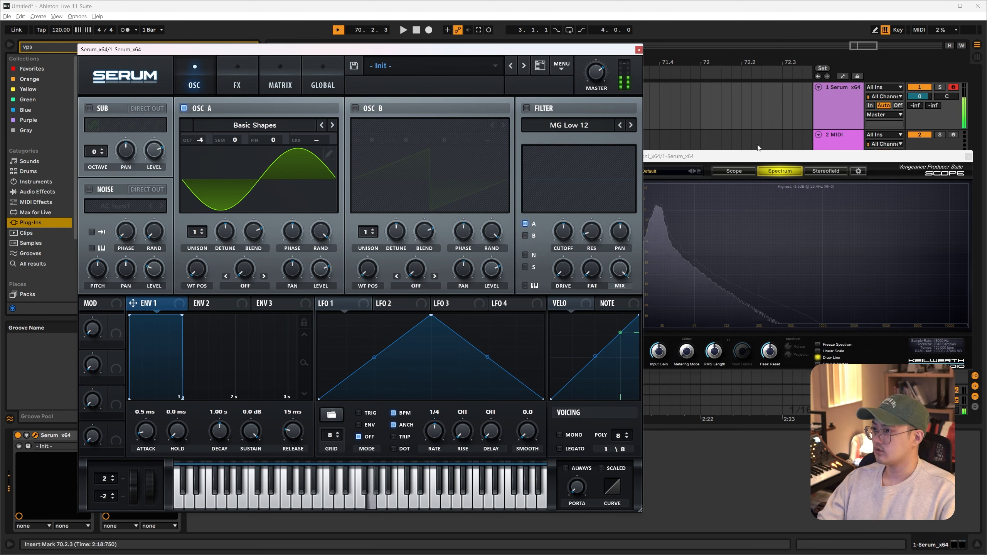
{"action": "left_click_drag", "start_coordinate": [696, 157], "coordinate": [702, 149]}
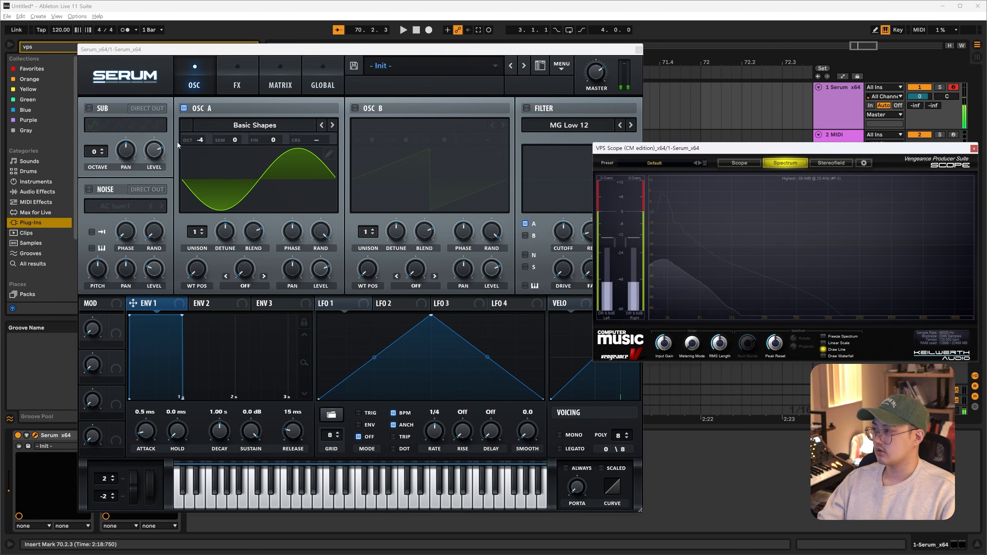
{"action": "left_click", "coordinate": [202, 140]}
{"action": "left_click_drag", "start_coordinate": [203, 140], "coordinate": [203, 135]}
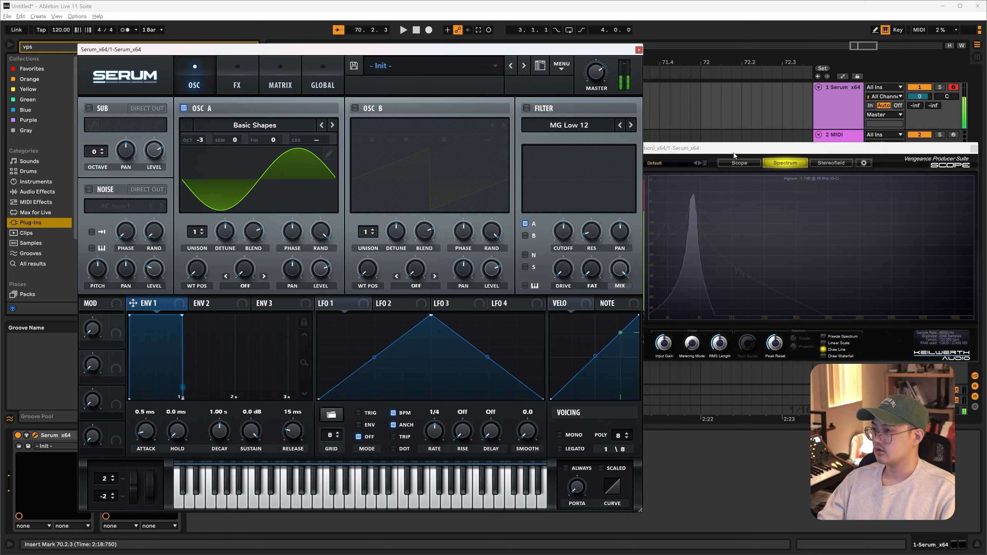
{"action": "mouse_move", "coordinate": [695, 207]}
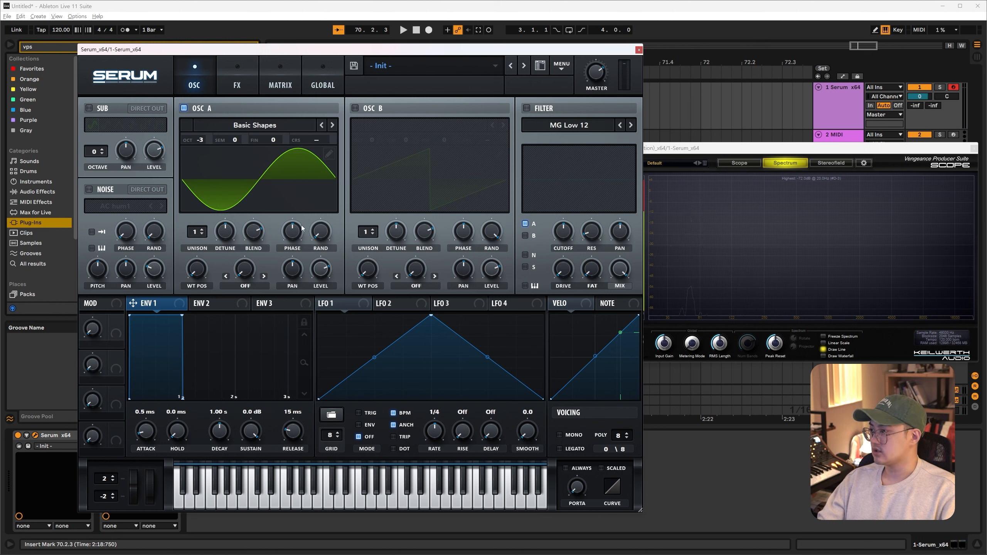
Raise oscillator A's start phase, turn its random phase down to minimum, and play test notes
{"action": "left_click_drag", "start_coordinate": [292, 232], "coordinate": [299, 224]}
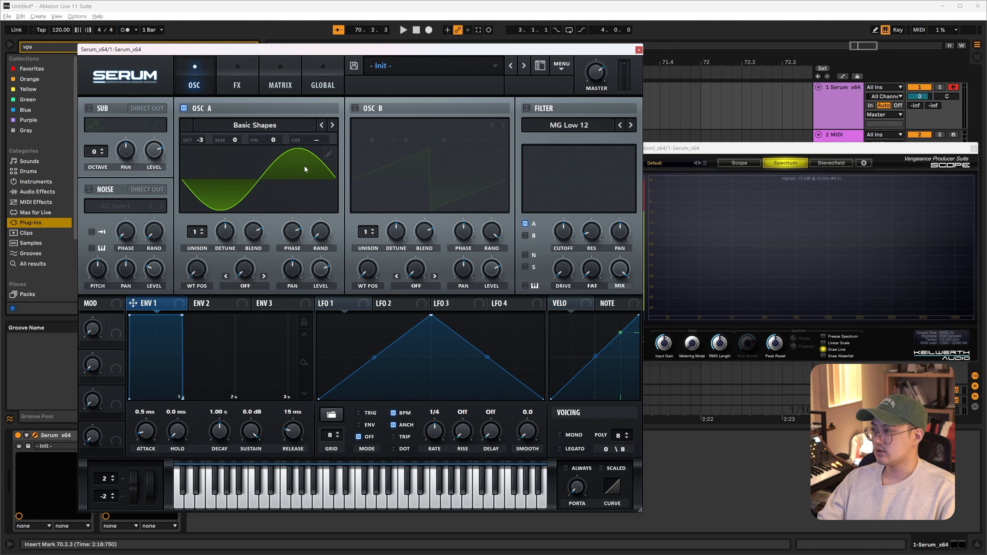
{"action": "left_click_drag", "start_coordinate": [292, 242], "coordinate": [296, 239]}
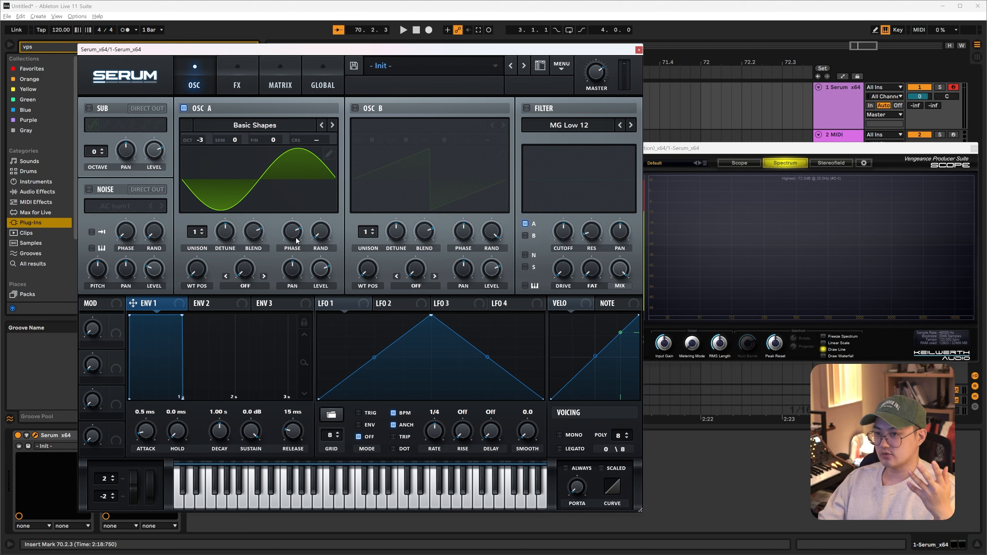
{"action": "mouse_move", "coordinate": [296, 232]}
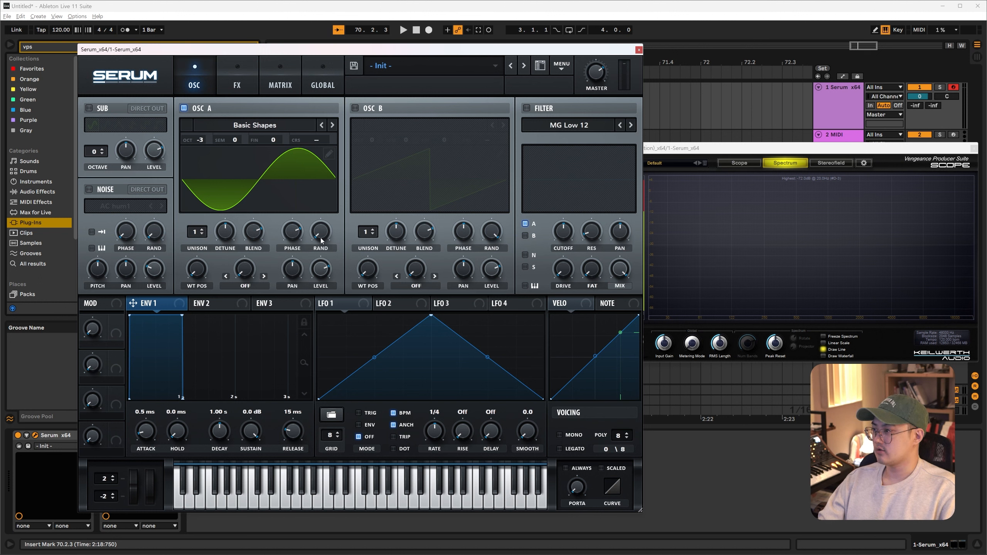
{"action": "key", "text": "g"}
{"action": "key", "text": "g"}
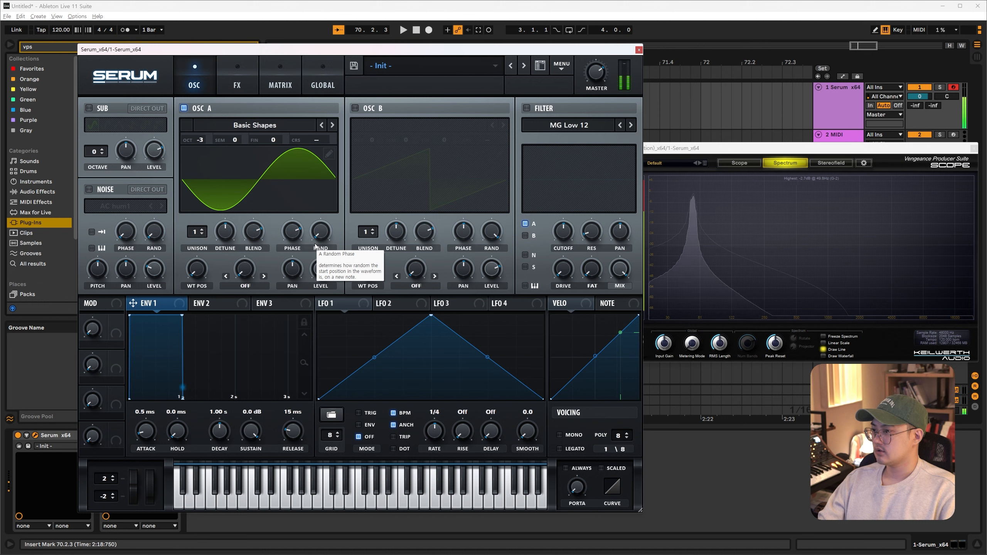
Audition oscillator A with its phase at 178 degrees for comparison and raise the phase again
{"action": "left_click_drag", "start_coordinate": [293, 231], "coordinate": [293, 255]}
{"action": "key", "text": "g"}
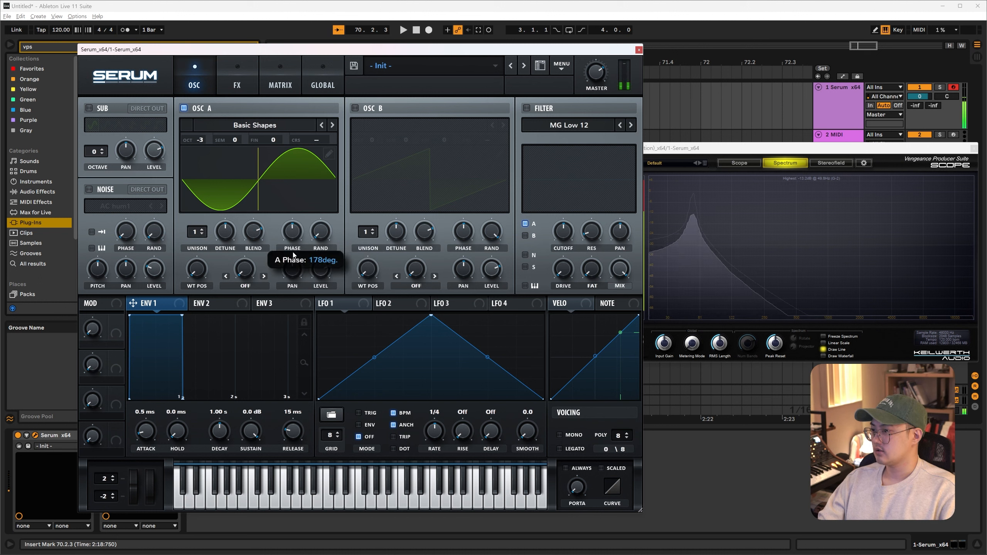
{"action": "key", "text": "g"}
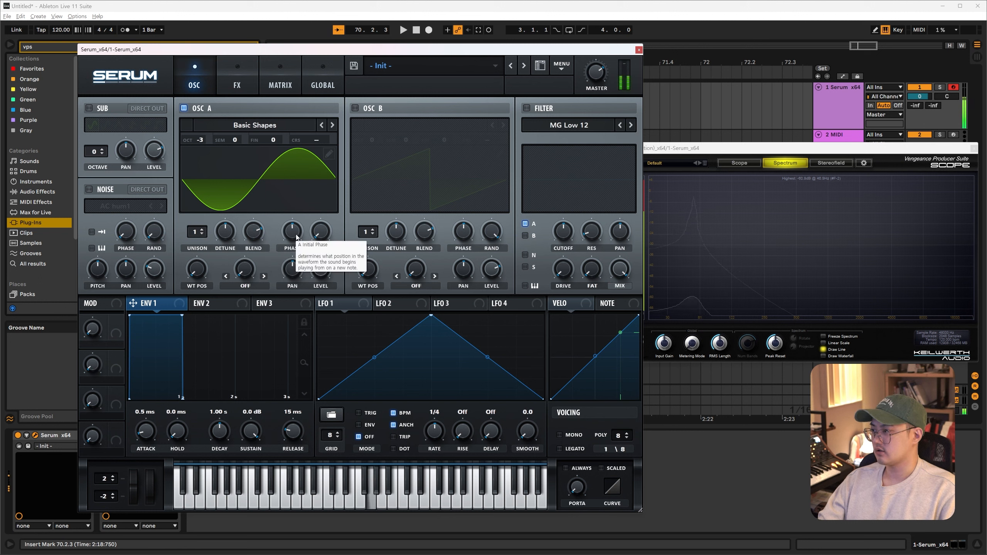
{"action": "left_click_drag", "start_coordinate": [297, 237], "coordinate": [300, 216]}
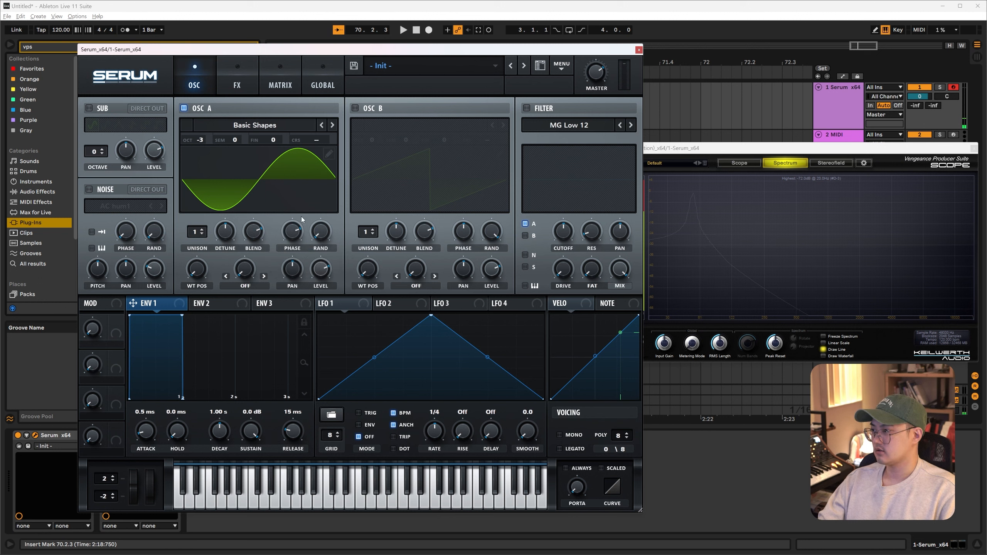
{"action": "key", "text": "g"}
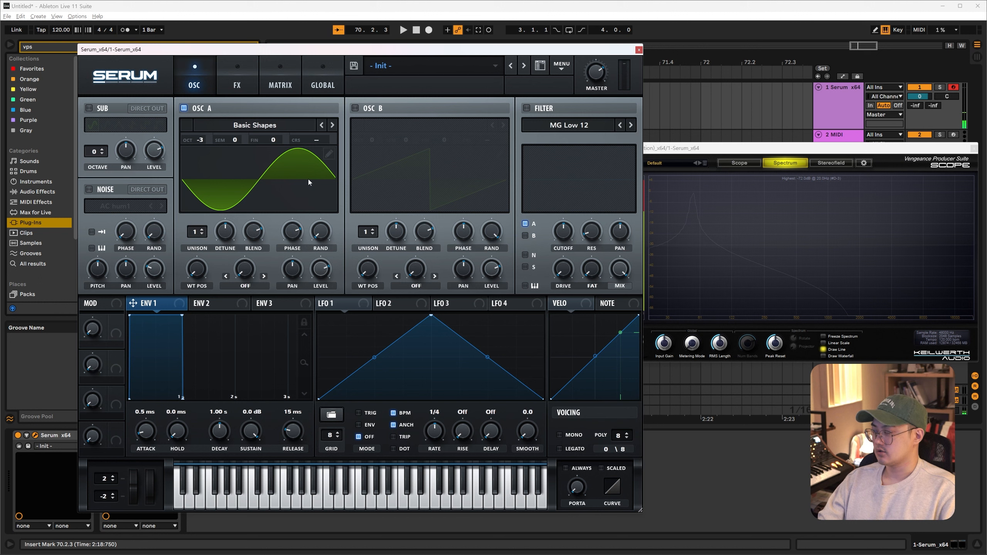
Shape Env 1 with sustain fully down, decay at 181 ms and release at 150 ms
{"action": "left_click_drag", "start_coordinate": [251, 431], "coordinate": [292, 423]}
{"action": "left_click_drag", "start_coordinate": [219, 431], "coordinate": [219, 436]}
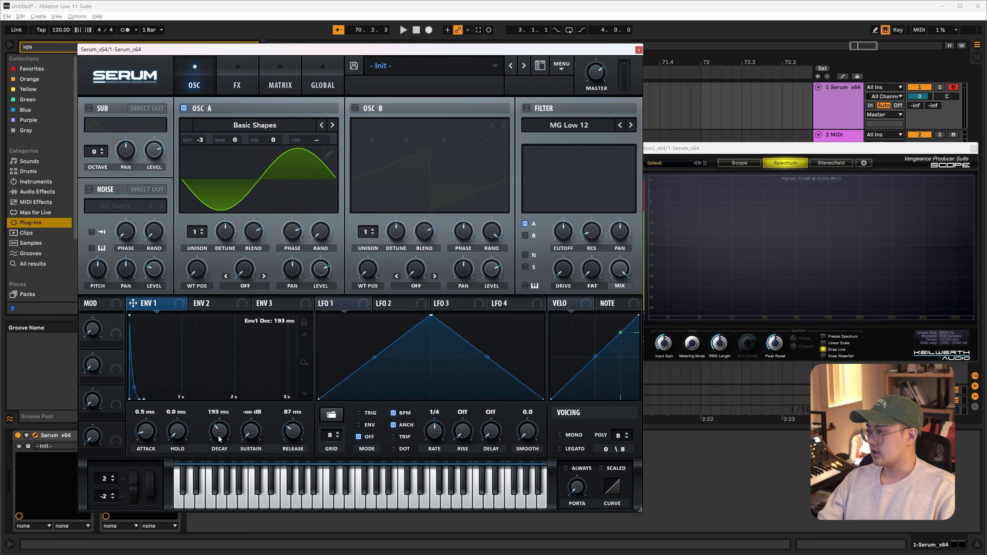
{"action": "left_click_drag", "start_coordinate": [293, 436], "coordinate": [296, 430]}
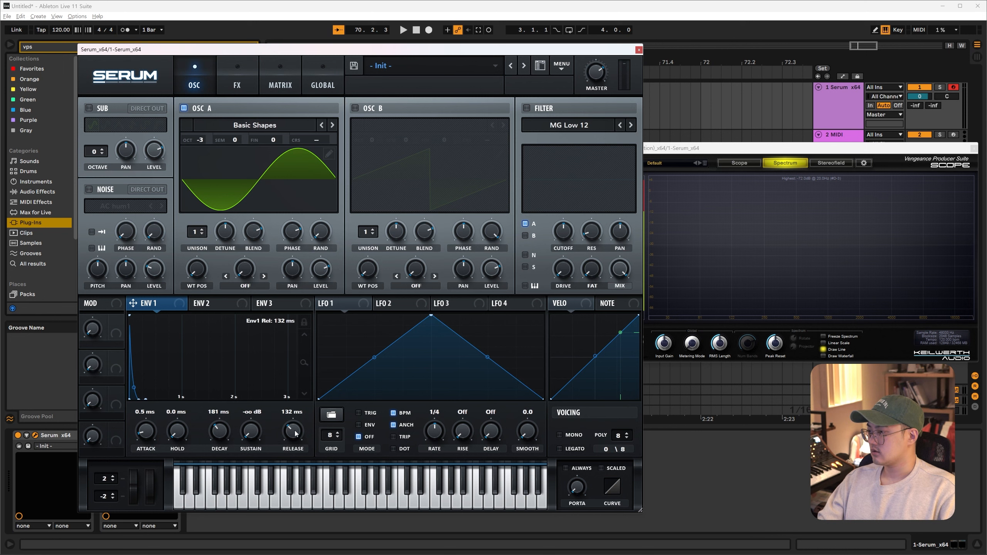
{"action": "left_click_drag", "start_coordinate": [295, 437], "coordinate": [295, 434]}
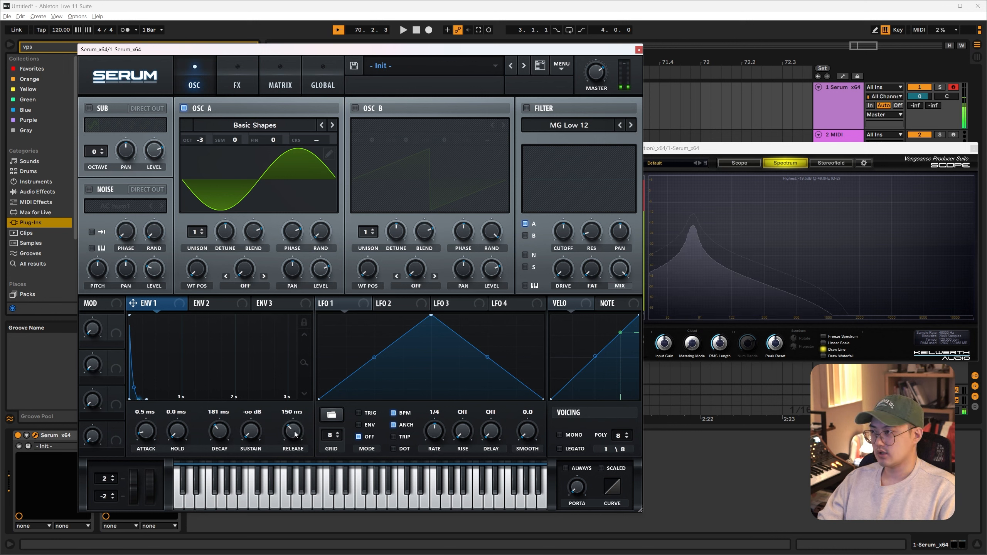
Shape Env 2 with sustain at 0%, decay at 52 ms and release at 52 ms
{"action": "left_click", "coordinate": [218, 304]}
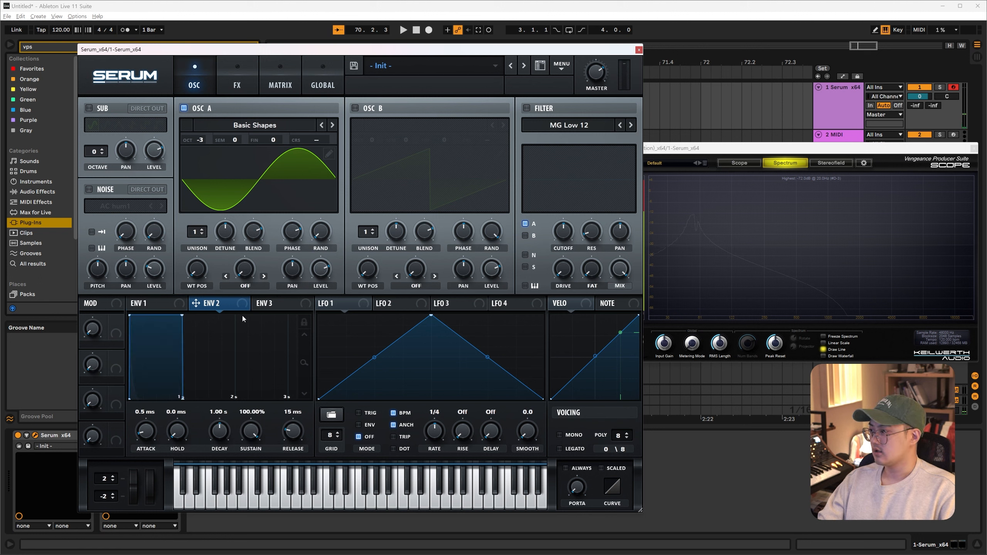
{"action": "left_click_drag", "start_coordinate": [254, 433], "coordinate": [242, 474]}
{"action": "left_click_drag", "start_coordinate": [219, 432], "coordinate": [219, 453]}
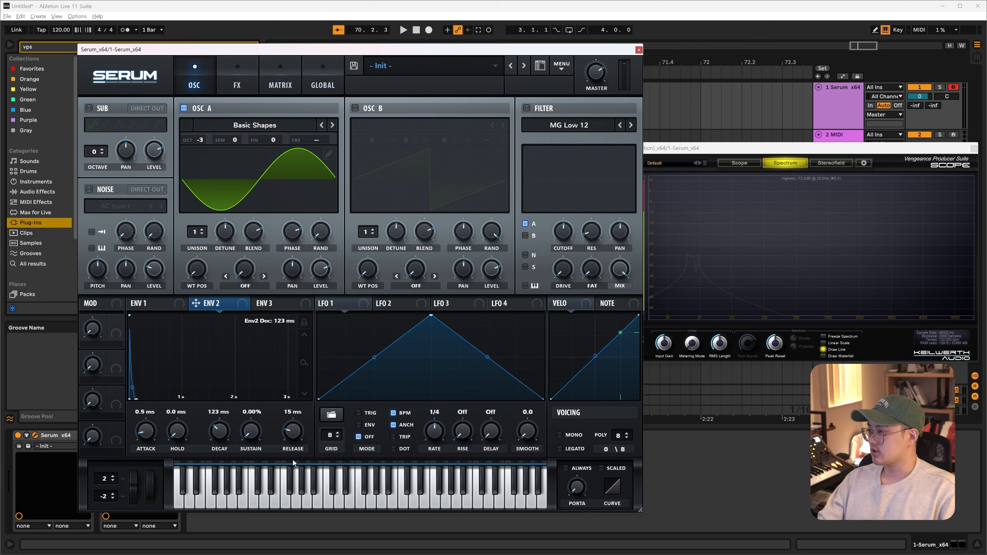
{"action": "left_click_drag", "start_coordinate": [294, 435], "coordinate": [295, 428]}
{"action": "left_click_drag", "start_coordinate": [226, 434], "coordinate": [224, 436]}
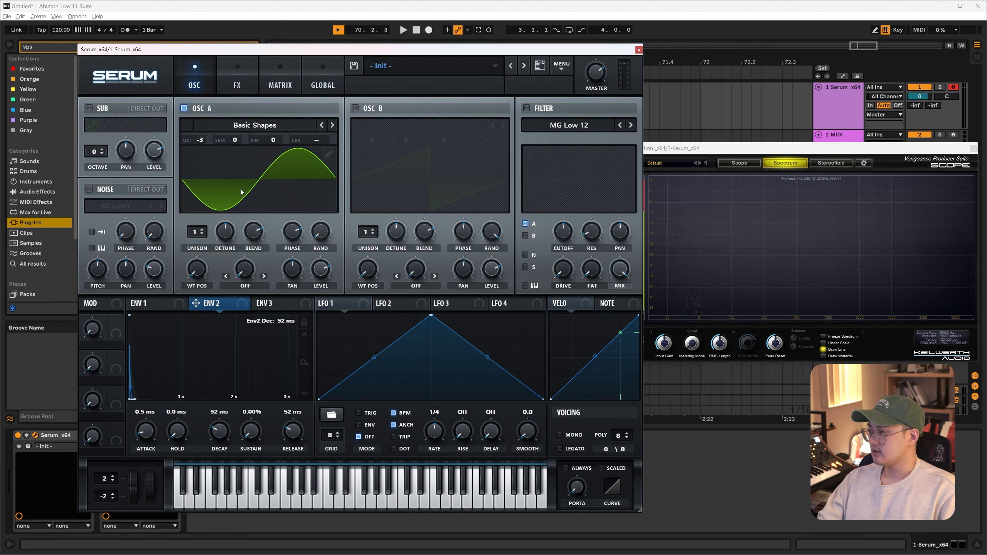
Route Env 2 to oscillator A's coarse pitch (A CoarsePit) in the modulation matrix with a small positive amount, and audition it
{"action": "left_click", "coordinate": [282, 84]}
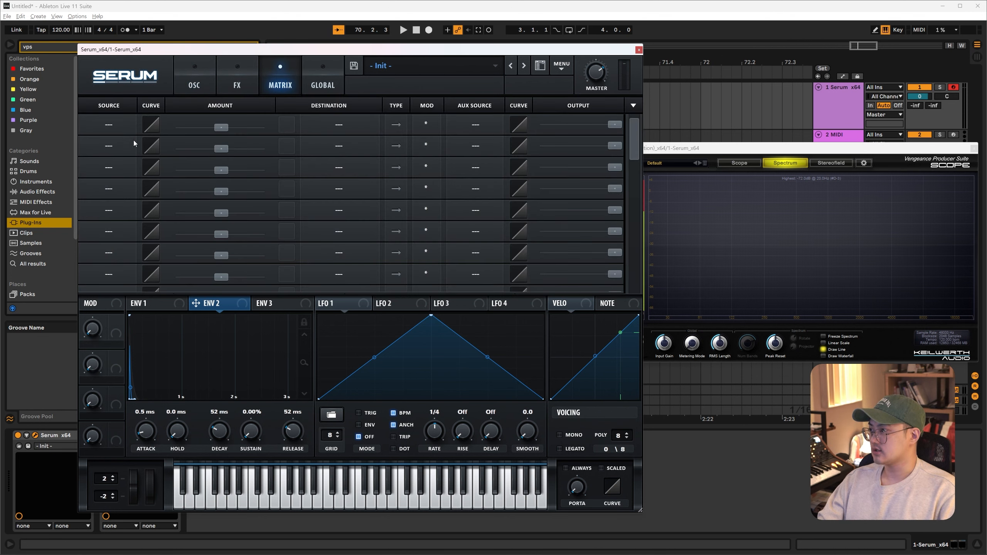
{"action": "left_click", "coordinate": [116, 127]}
{"action": "left_click", "coordinate": [117, 167]}
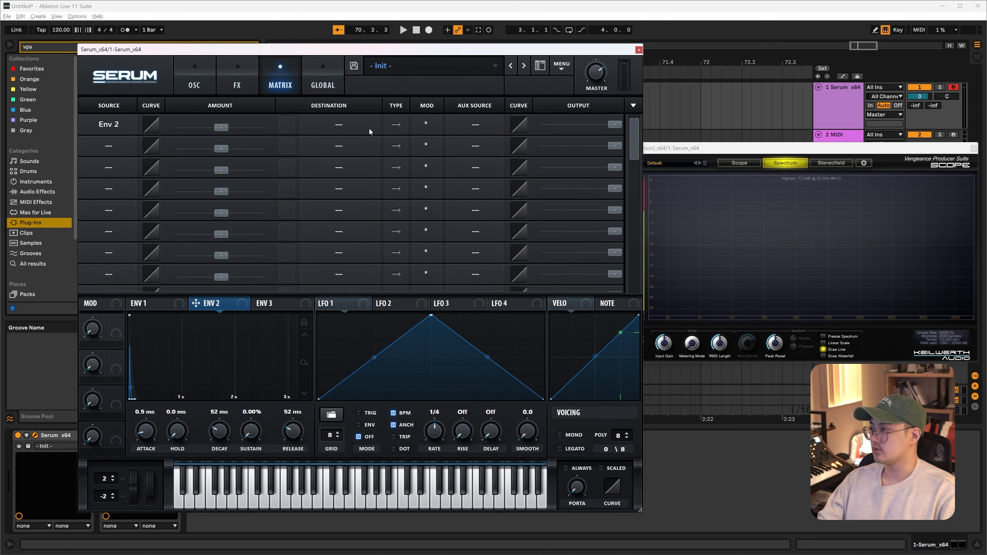
{"action": "left_click", "coordinate": [373, 127]}
{"action": "mouse_move", "coordinate": [350, 137]}
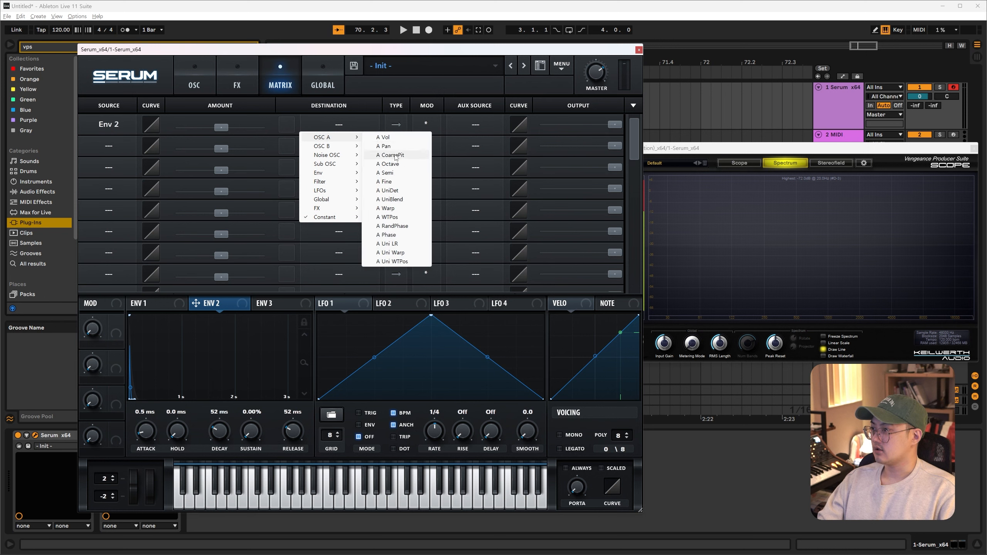
{"action": "left_click", "coordinate": [400, 156]}
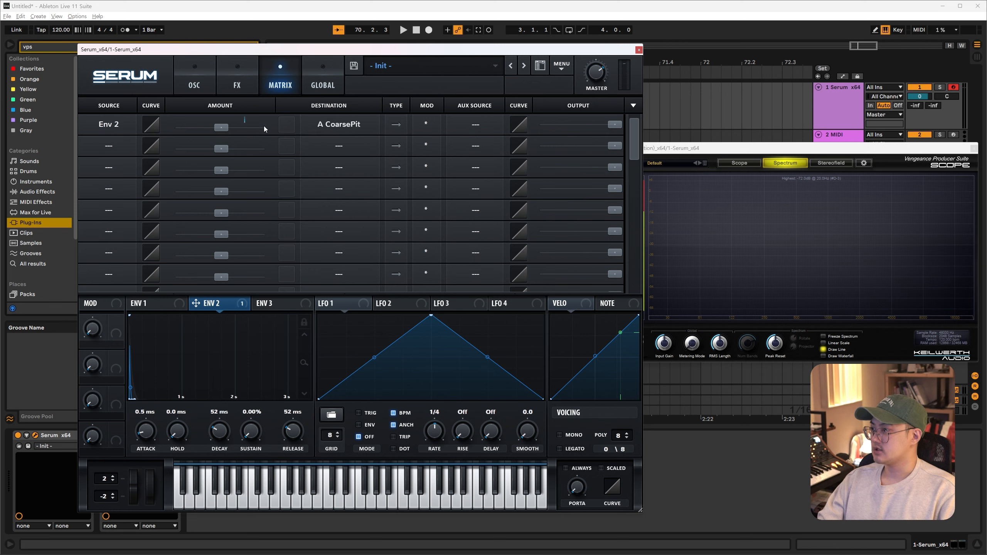
{"action": "left_click", "coordinate": [194, 82]}
{"action": "key", "text": "g"}
{"action": "key", "text": "g"}
{"action": "key", "text": "g"}
{"action": "key", "text": "g"}
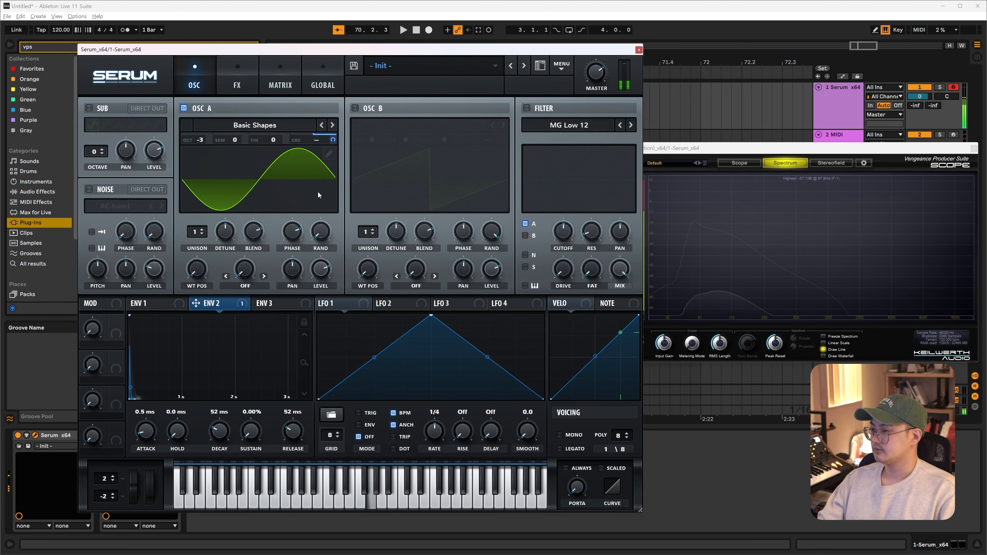
Fine-tune Env 2's decay to 94 ms while playing repeated test notes at two pitches
{"action": "mouse_move", "coordinate": [220, 431]}
{"action": "left_mouse_down"}
{"action": "mouse_move", "coordinate": [226, 418]}
{"action": "mouse_move", "coordinate": [223, 438]}
{"action": "left_mouse_up"}
{"action": "key", "text": "g"}
{"action": "key", "text": "g"}
{"action": "key", "text": "g"}
{"action": "key", "text": "g"}
{"action": "key", "text": "g"}
{"action": "key", "text": "f"}
{"action": "key", "text": "f"}
{"action": "key", "text": "f"}
{"action": "key", "text": "f"}
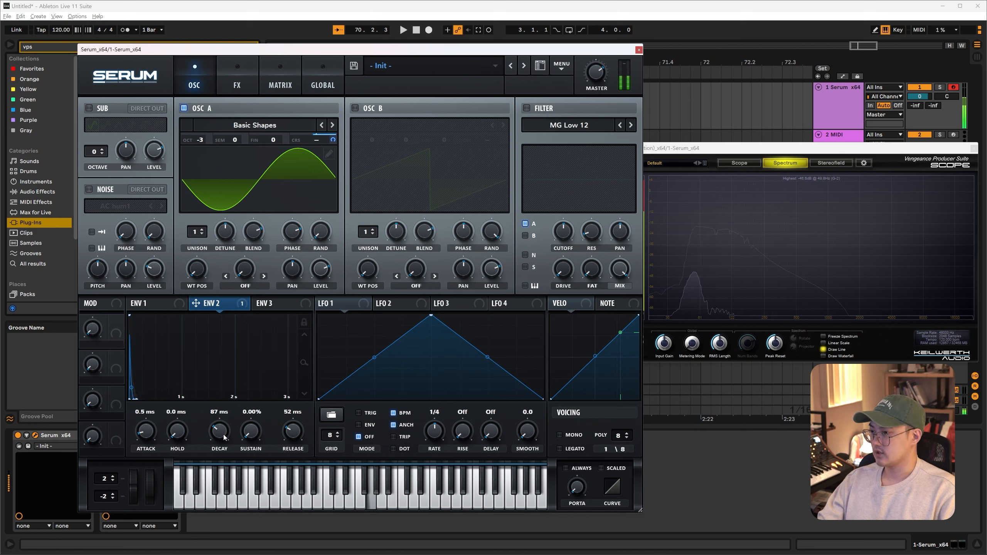
{"action": "key", "text": "f"}
{"action": "key", "text": "f"}
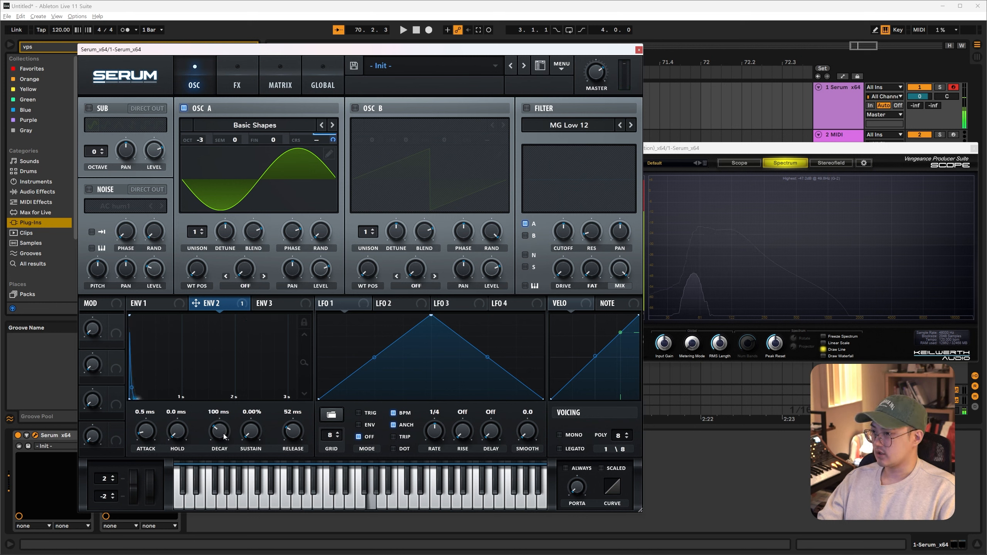
{"action": "left_click_drag", "start_coordinate": [224, 437], "coordinate": [223, 436]}
{"action": "key", "text": "f"}
{"action": "key", "text": "f"}
{"action": "key", "text": "f"}
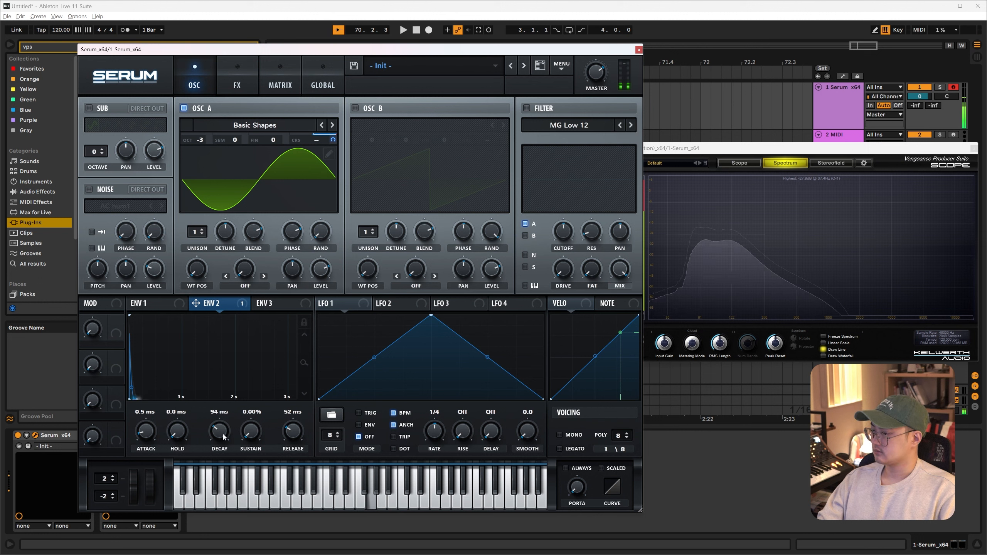
{"action": "key", "text": "f"}
{"action": "key", "text": "f"}
{"action": "key", "text": "f"}
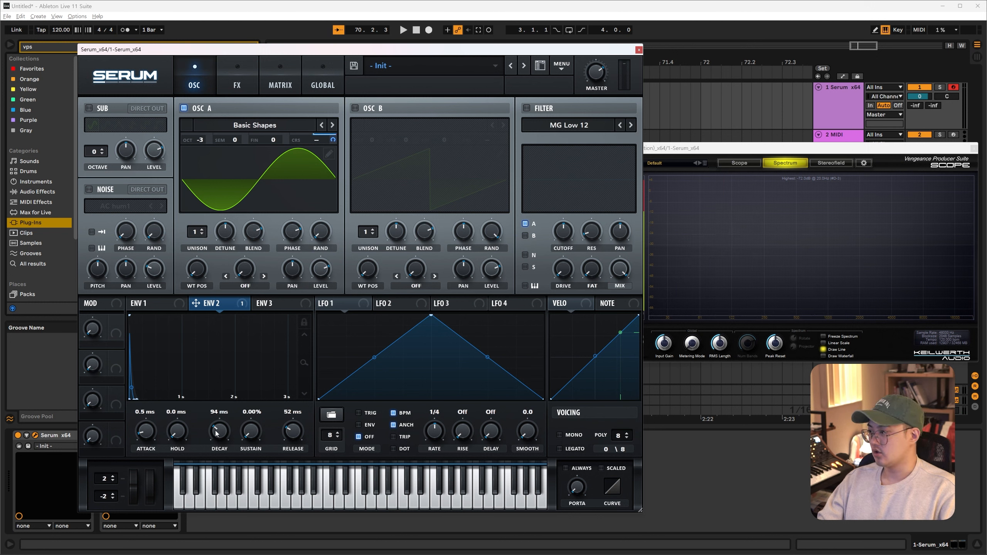
Raise the amount of the Env 2 to A CoarsePit modulation to 34 and audition it with repeated notes
{"action": "left_click", "coordinate": [268, 86]}
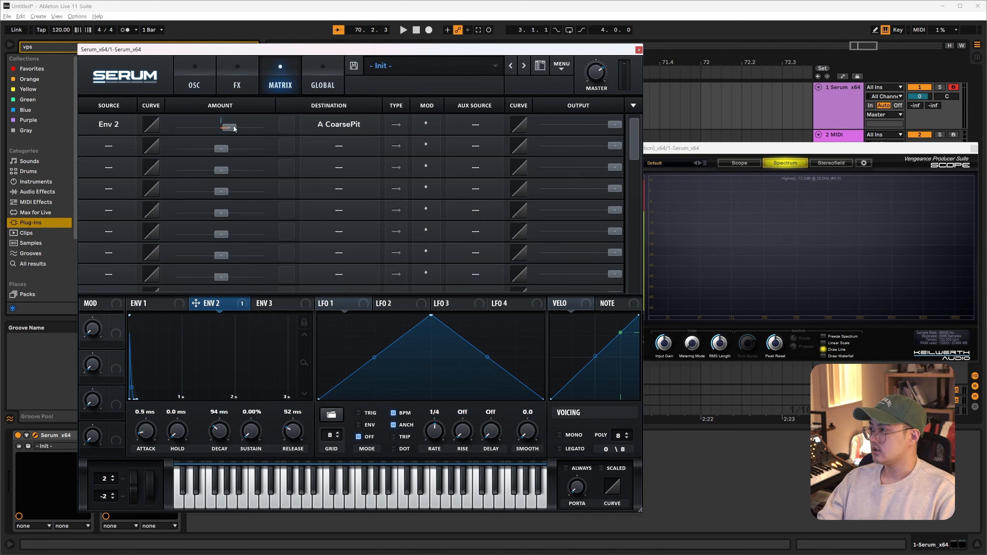
{"action": "left_click_drag", "start_coordinate": [234, 129], "coordinate": [240, 131]}
{"action": "key", "text": "g"}
{"action": "key", "text": "g"}
{"action": "key", "text": "g"}
{"action": "key", "text": "g"}
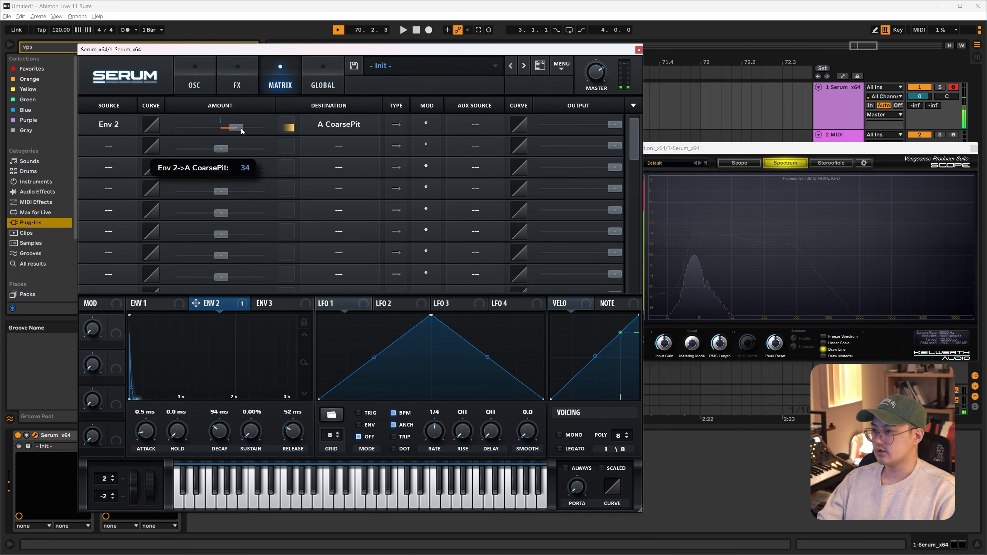
{"action": "key", "text": "g"}
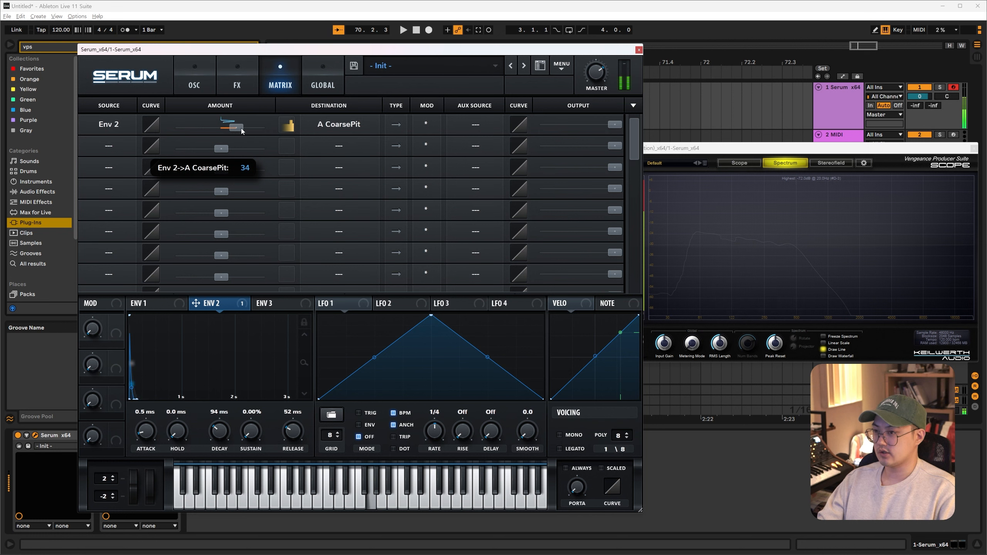
{"action": "key", "text": "g"}
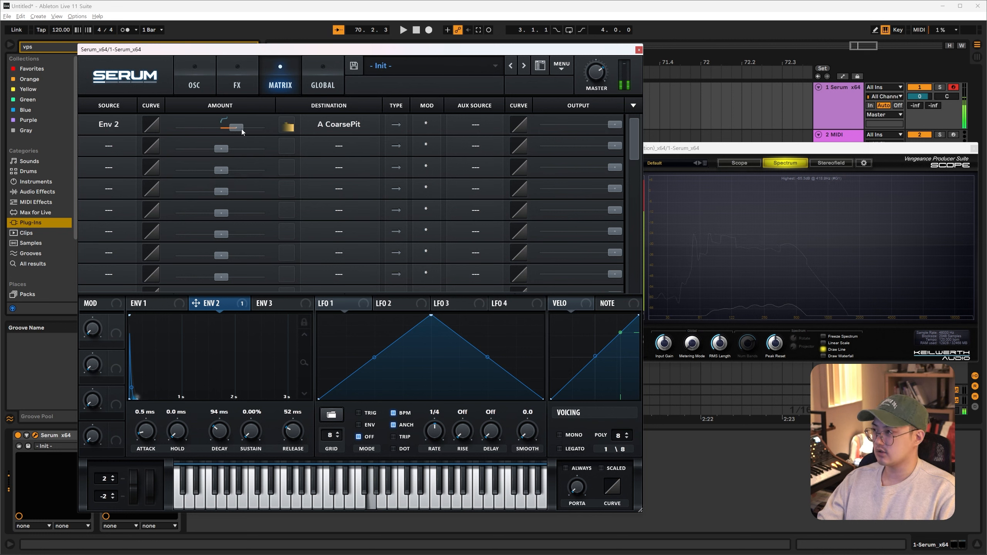
Lower the amount of the Env 2 to A CoarsePit modulation to 18 and audition it with repeated notes
{"action": "key", "text": "g"}
{"action": "left_click_drag", "start_coordinate": [241, 129], "coordinate": [232, 130]}
{"action": "key", "text": "g"}
{"action": "key", "text": "g"}
{"action": "key", "text": "g"}
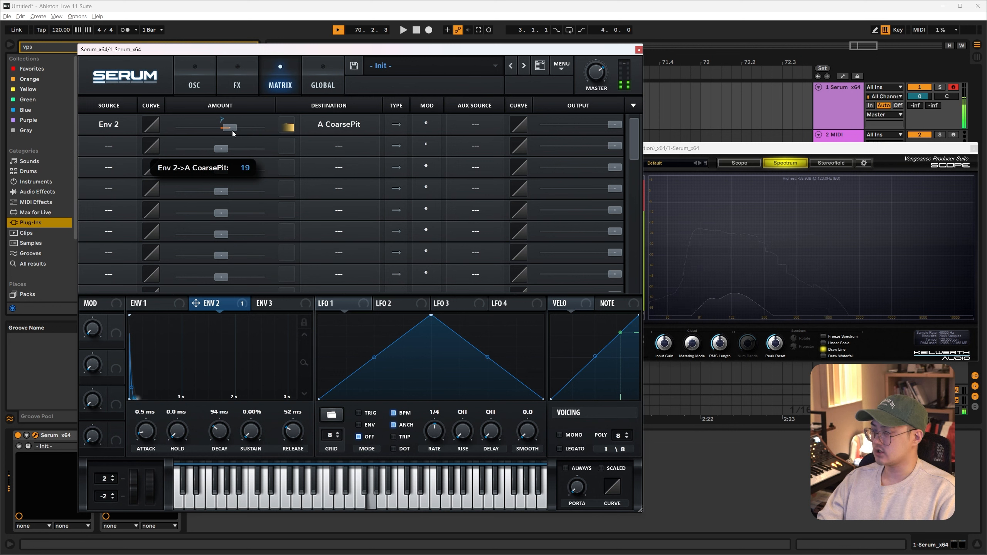
{"action": "key", "text": "g"}
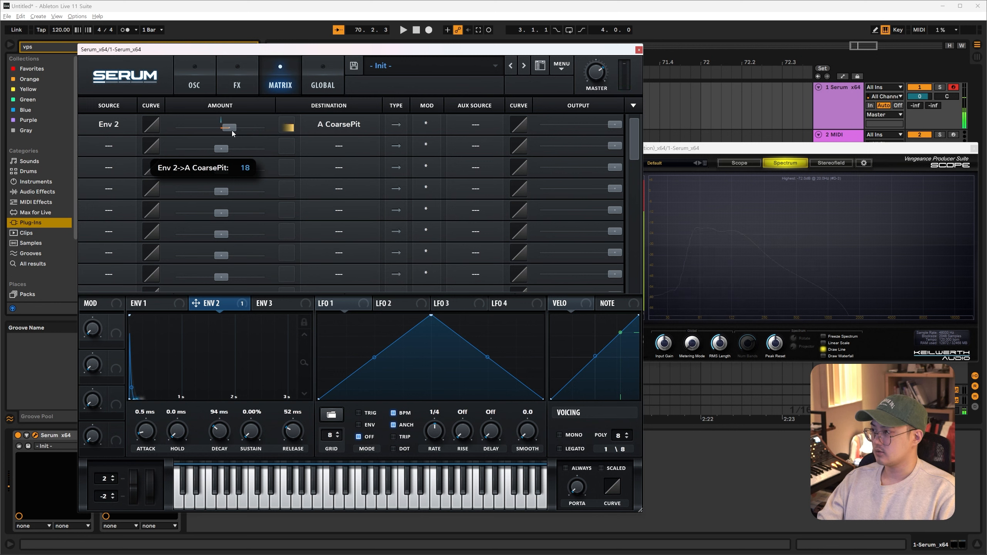
{"action": "key", "text": "g"}
{"action": "key", "text": "g"}
{"action": "key", "text": "g"}
Try a shorter Env 2 decay of 31 ms and audition it with repeated notes
{"action": "left_click", "coordinate": [184, 90]}
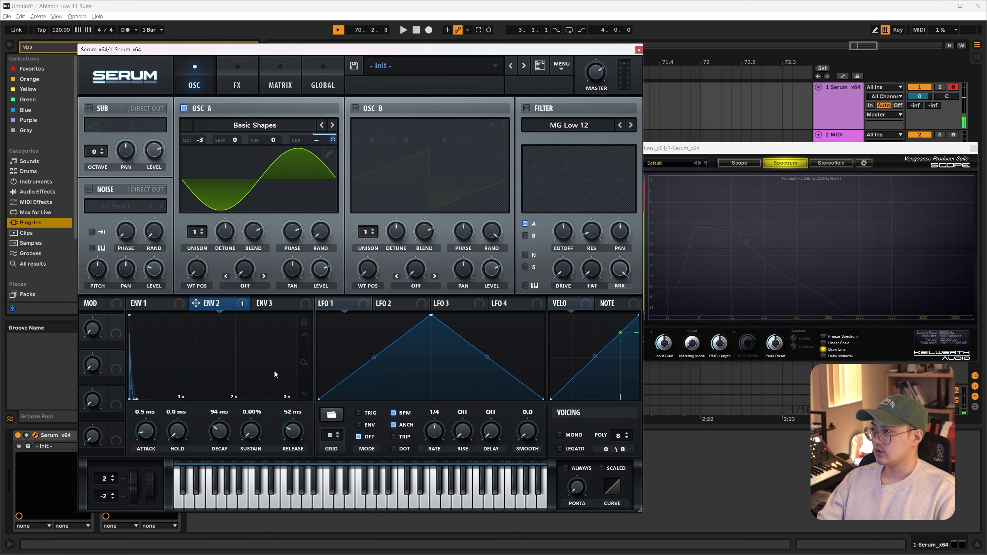
{"action": "left_click_drag", "start_coordinate": [220, 431], "coordinate": [220, 436]}
{"action": "key", "text": "g"}
{"action": "key", "text": "g"}
{"action": "key", "text": "g"}
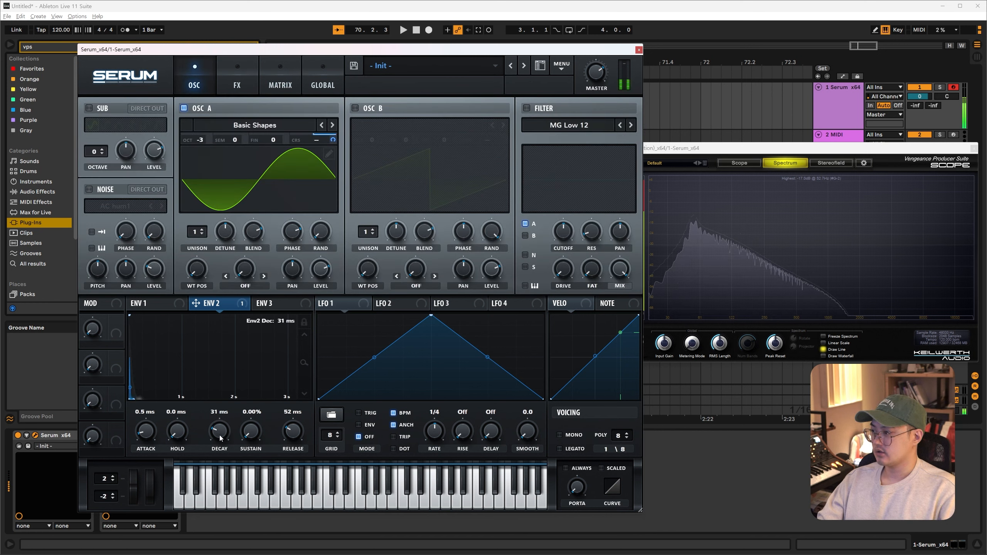
{"action": "key", "text": "g"}
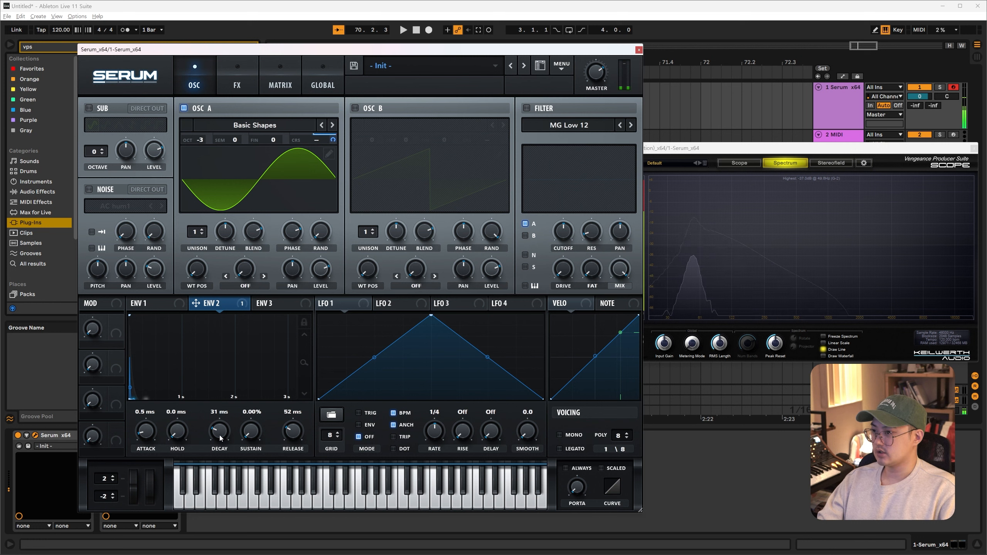
Raise Env 2's decay to 94 ms and audition the kick repeatedly
{"action": "left_click_drag", "start_coordinate": [220, 437], "coordinate": [220, 433]}
{"action": "key", "text": "g"}
{"action": "key", "text": "g"}
{"action": "key", "text": "g"}
{"action": "key", "text": "g"}
{"action": "key", "text": "g"}
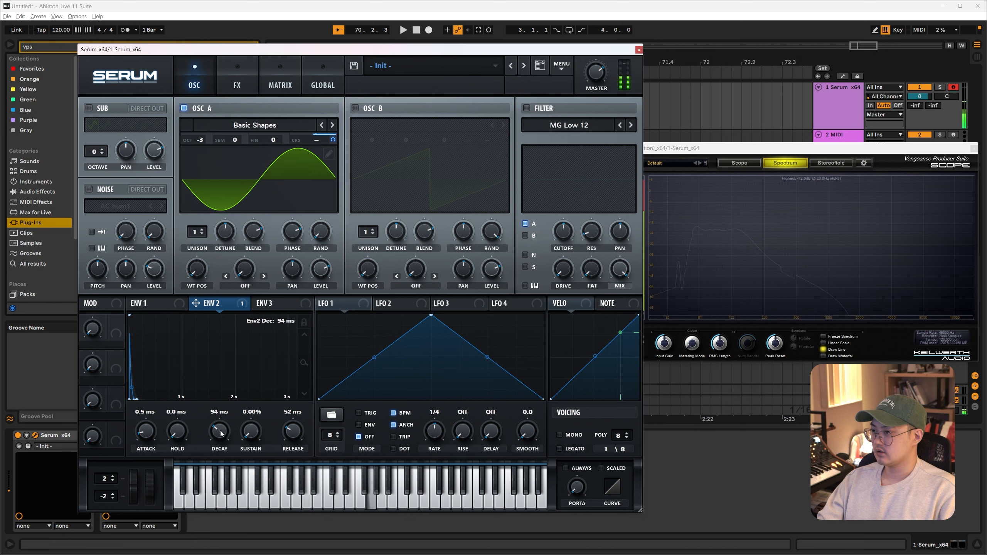
{"action": "key", "text": "g"}
{"action": "key", "text": "g"}
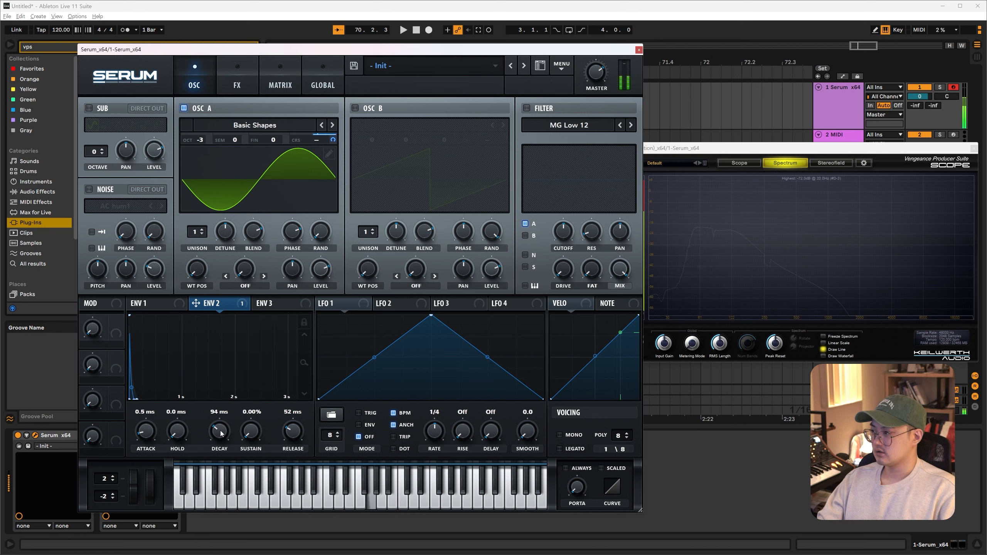
{"action": "key", "text": "g"}
{"action": "key", "text": "g"}
Set Env 2's decay to 81 ms and its release to 60 ms, and audition the result
{"action": "left_click_drag", "start_coordinate": [220, 432], "coordinate": [220, 433]}
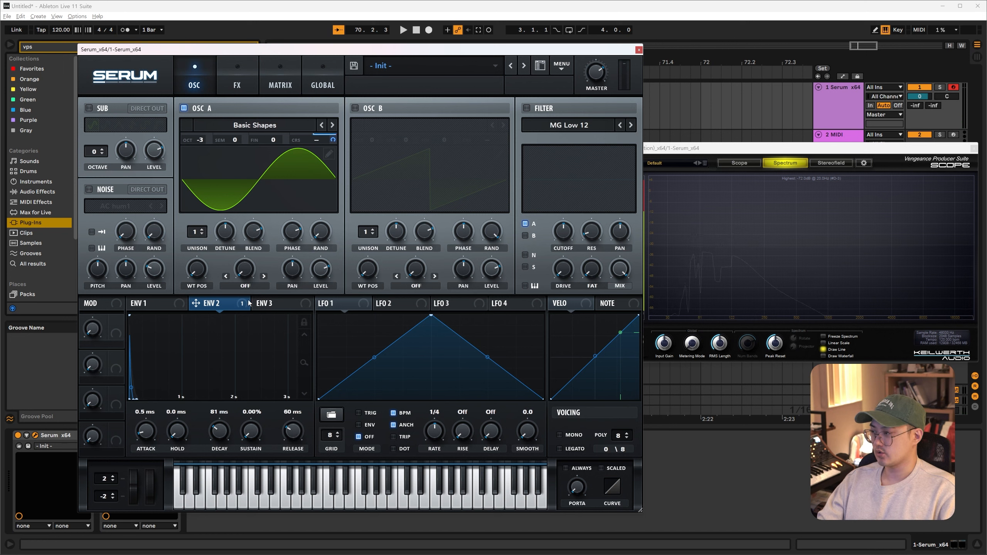
{"action": "key", "text": "g"}
{"action": "key", "text": "g"}
Enable the Distortion effect in Tube mode and adjust its drive while playing repeated test notes
{"action": "left_click", "coordinate": [238, 83]}
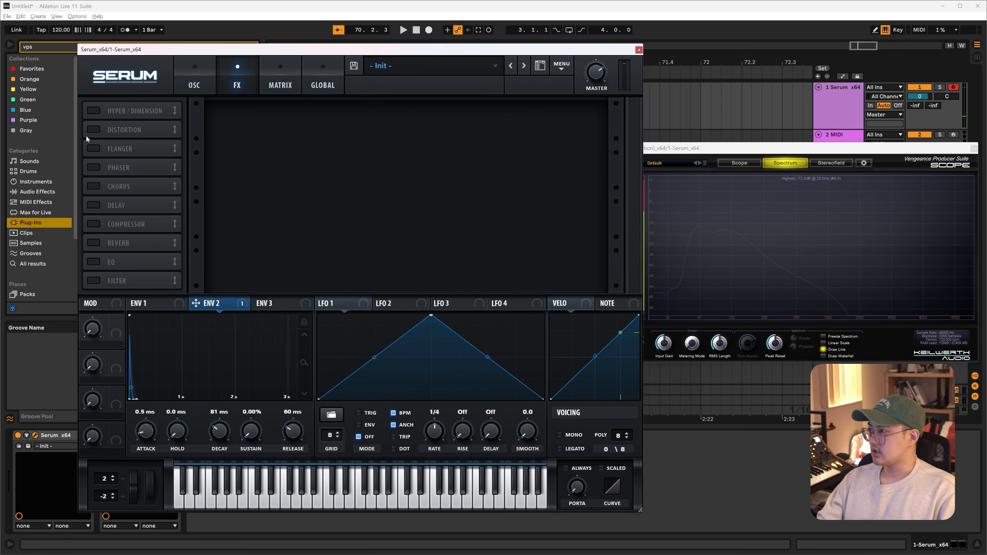
{"action": "left_click", "coordinate": [93, 130]}
{"action": "left_click_drag", "start_coordinate": [496, 125], "coordinate": [507, 79]}
{"action": "key", "text": "g"}
{"action": "key", "text": "g"}
{"action": "key", "text": "g"}
{"action": "key", "text": "g"}
{"action": "key", "text": "g"}
{"action": "key", "text": "g"}
{"action": "key", "text": "g"}
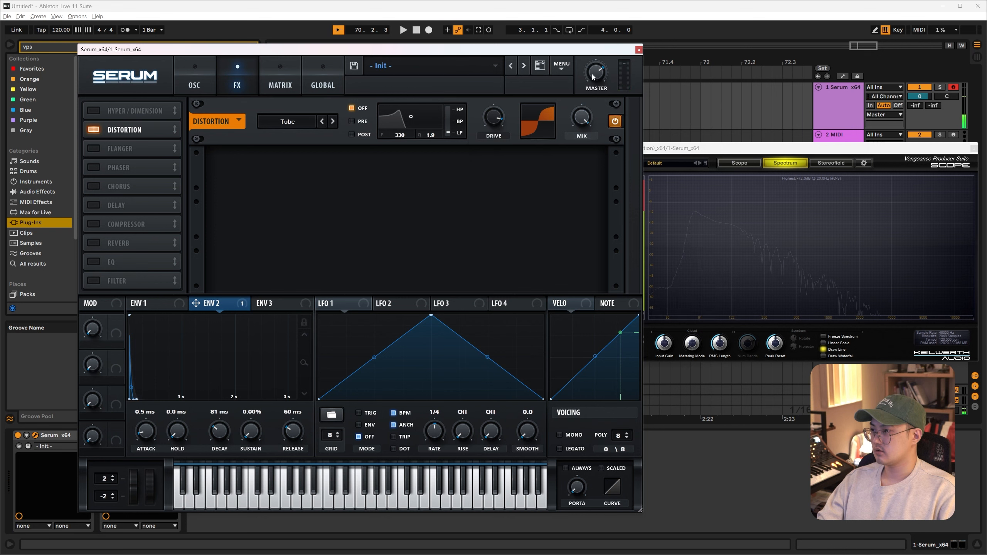
{"action": "key", "text": "g"}
Adjust the master level and switch the voicing to Mono, auditioning the kick with repeated notes
{"action": "left_click_drag", "start_coordinate": [594, 78], "coordinate": [594, 71]}
{"action": "key", "text": "g"}
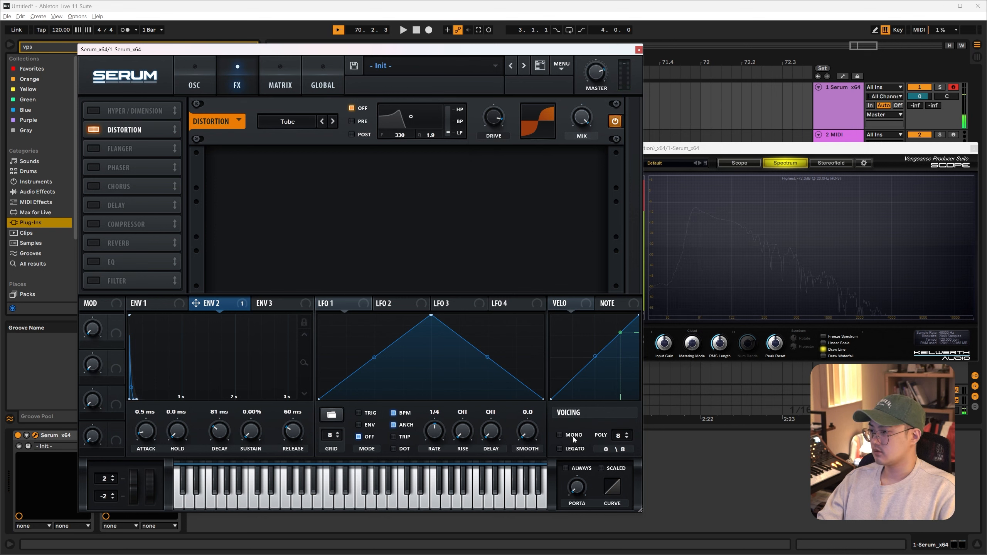
{"action": "left_click", "coordinate": [559, 435]}
{"action": "left_click", "coordinate": [200, 85]}
{"action": "key", "text": "g"}
{"action": "key", "text": "g"}
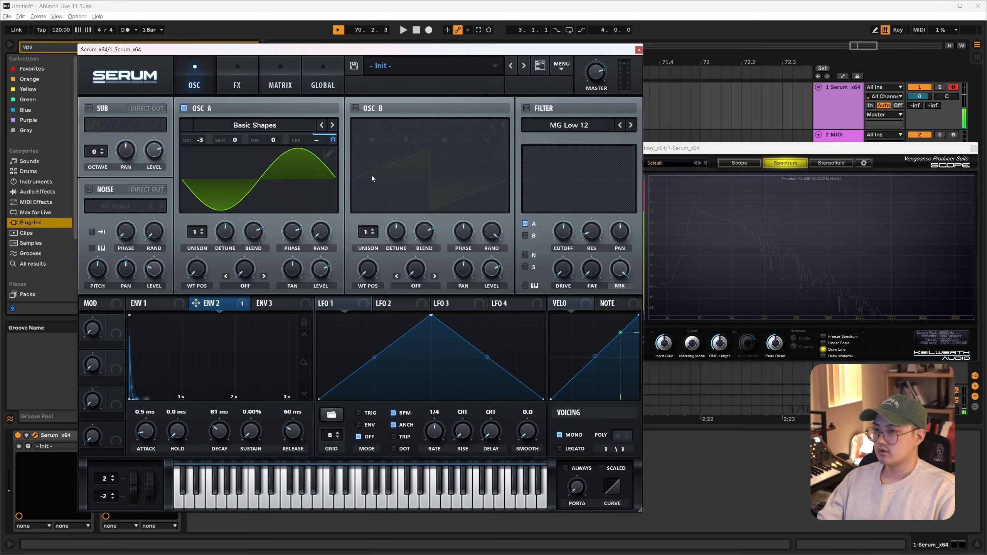
{"action": "key", "text": "g"}
{"action": "key", "text": "g"}
{"action": "key", "text": "g"}
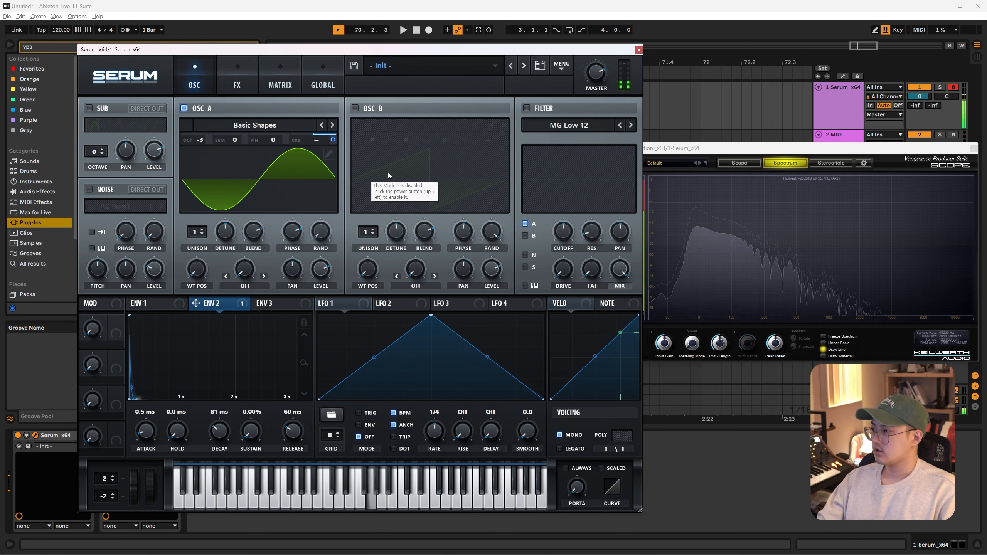
{"action": "key", "text": "g"}
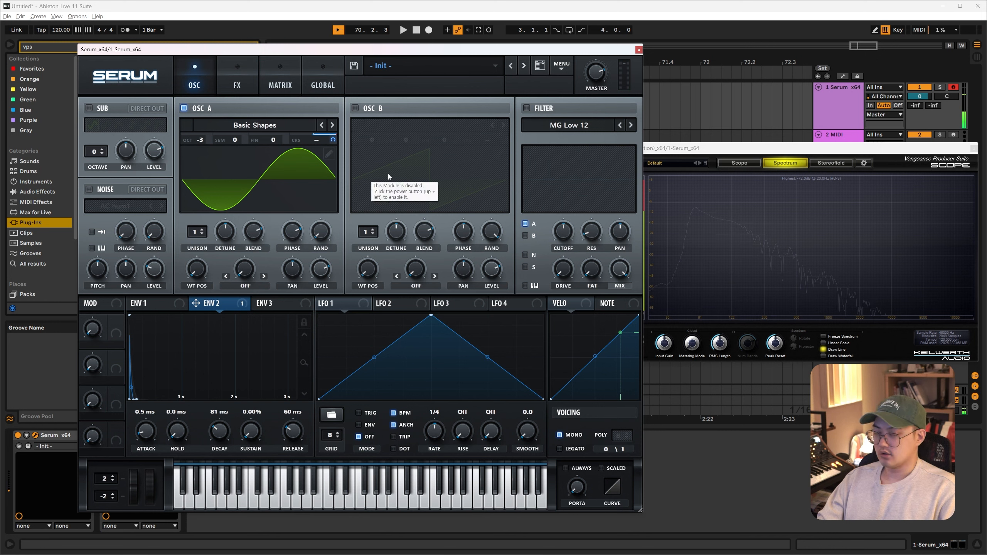
{"action": "key", "text": "g"}
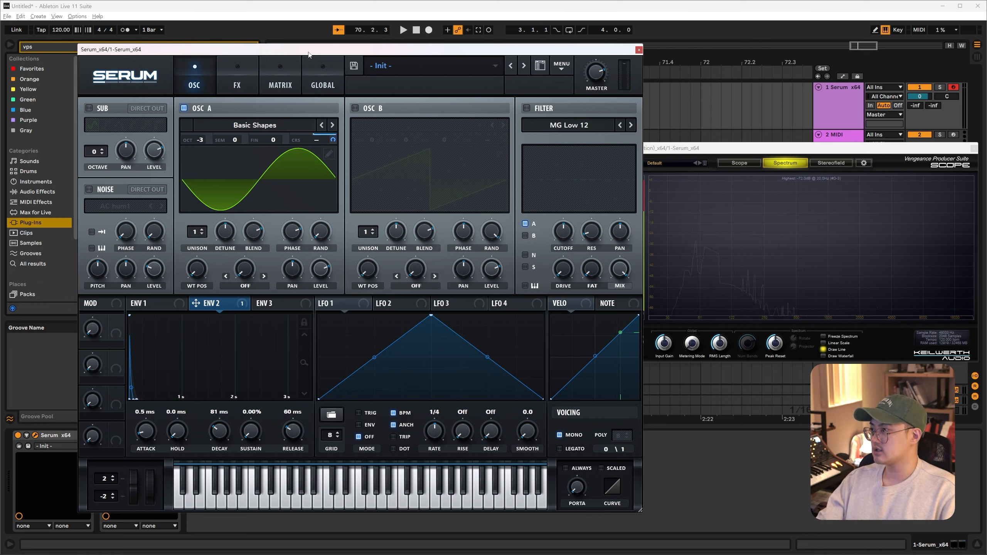
Enable oscillator B with the Basic Shapes wavetable, set octave -4 and coarse pitch 8.18, and modulate that coarse pitch with Env 2
{"action": "left_click_drag", "start_coordinate": [309, 55], "coordinate": [375, 57]}
{"action": "left_click", "coordinate": [422, 110]}
{"action": "left_click", "coordinate": [506, 130]}
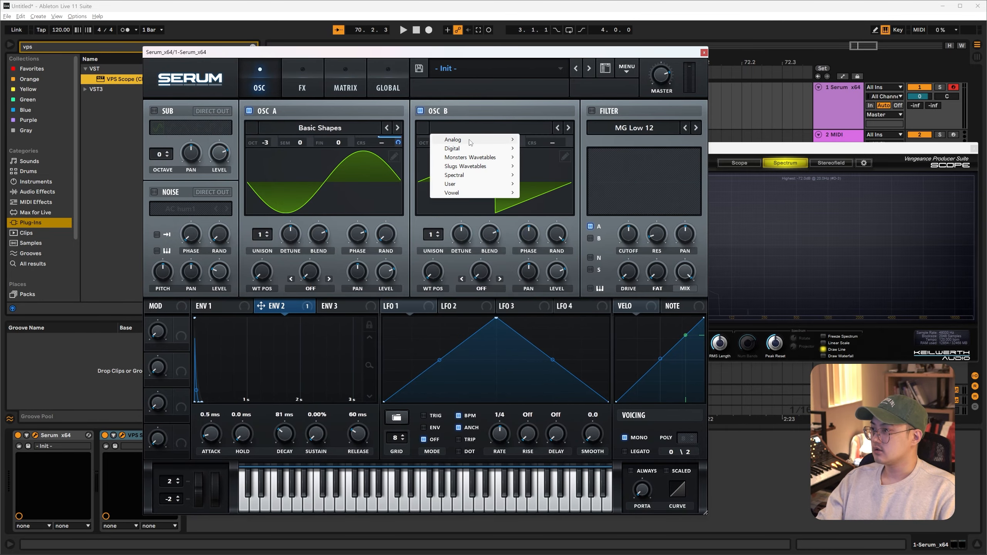
{"action": "mouse_move", "coordinate": [470, 143]}
{"action": "left_click", "coordinate": [558, 184]}
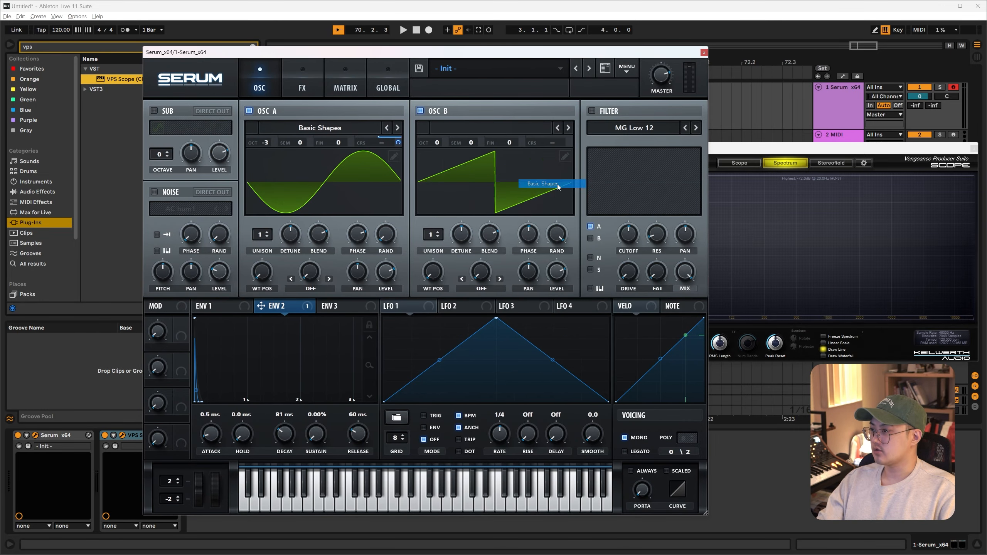
{"action": "left_click_drag", "start_coordinate": [438, 145], "coordinate": [439, 176]}
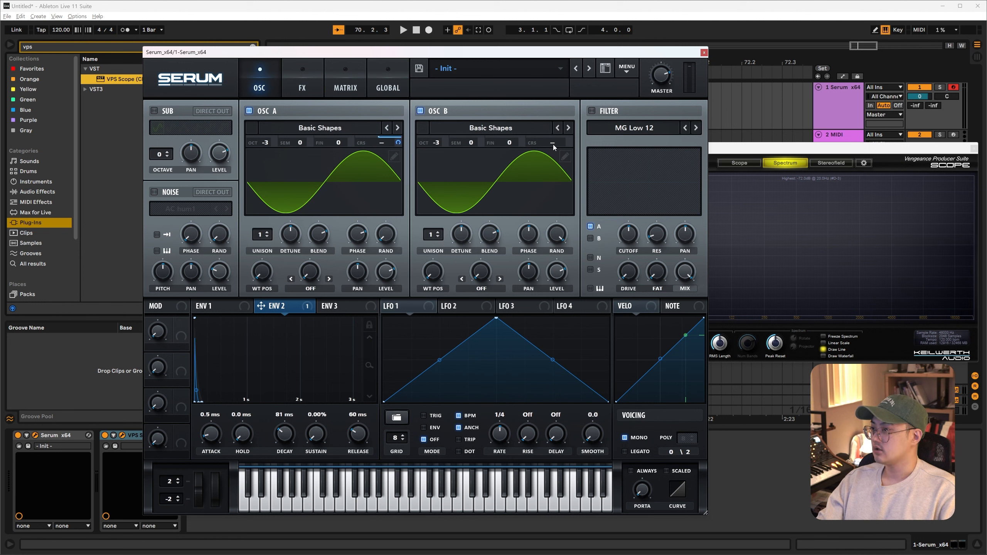
{"action": "left_click_drag", "start_coordinate": [552, 143], "coordinate": [555, 151]}
{"action": "left_click_drag", "start_coordinate": [556, 238], "coordinate": [533, 222]}
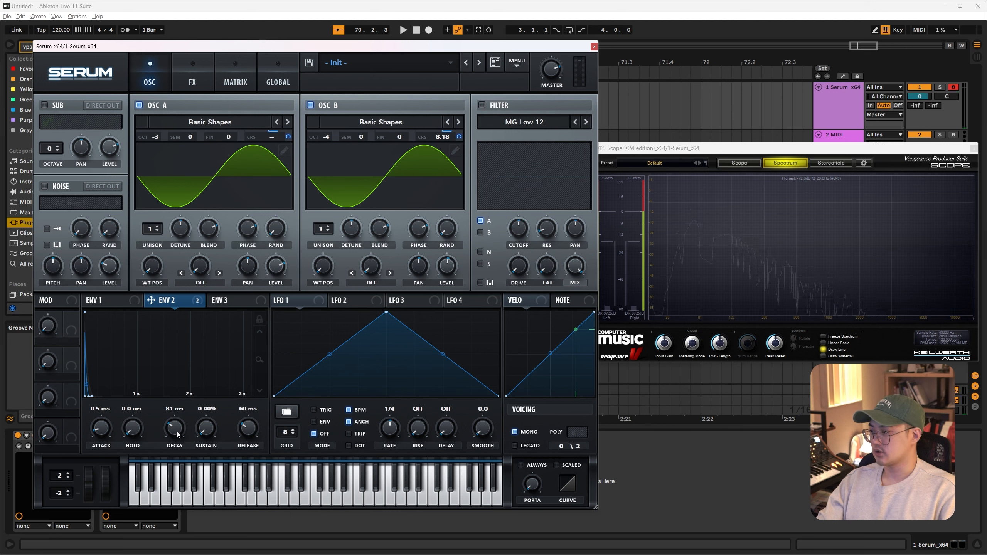
Set Env 2's decay to 94 ms, and set Env 1's decay to 193 ms and release to 141 ms
{"action": "mouse_move", "coordinate": [177, 435]}
{"action": "left_mouse_down"}
{"action": "mouse_move", "coordinate": [179, 421]}
{"action": "mouse_move", "coordinate": [179, 432]}
{"action": "left_mouse_up"}
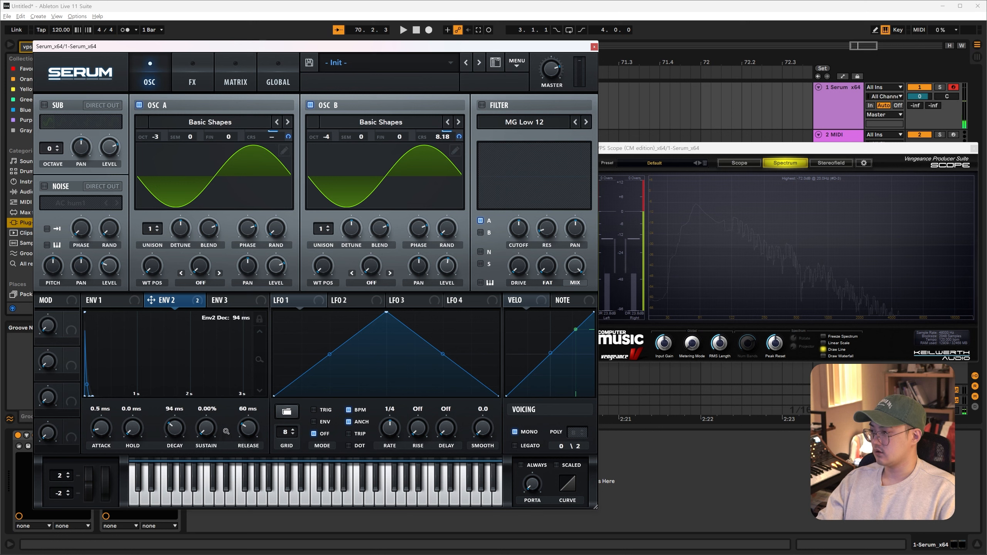
{"action": "left_click", "coordinate": [113, 302]}
{"action": "left_click_drag", "start_coordinate": [177, 426], "coordinate": [178, 425]}
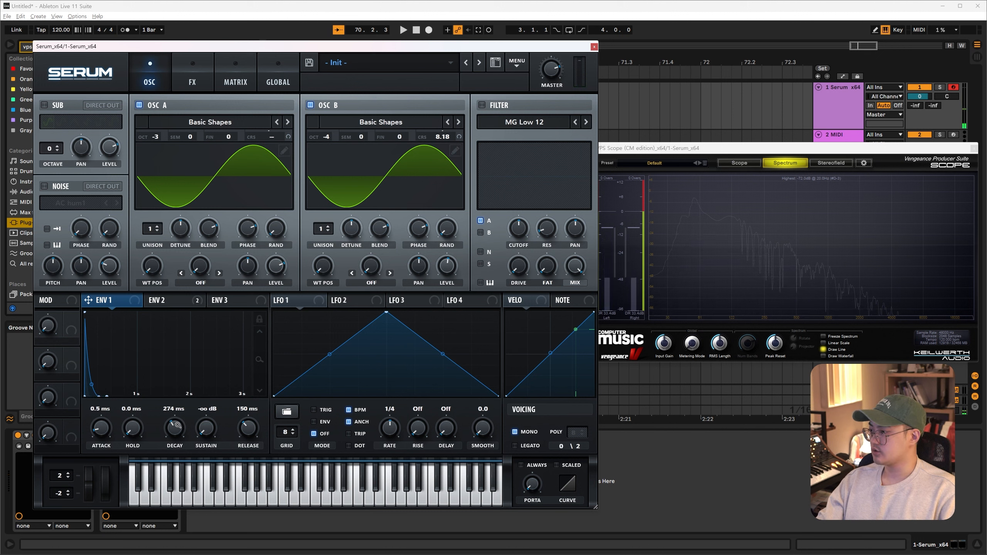
{"action": "left_click_drag", "start_coordinate": [178, 425], "coordinate": [177, 429]}
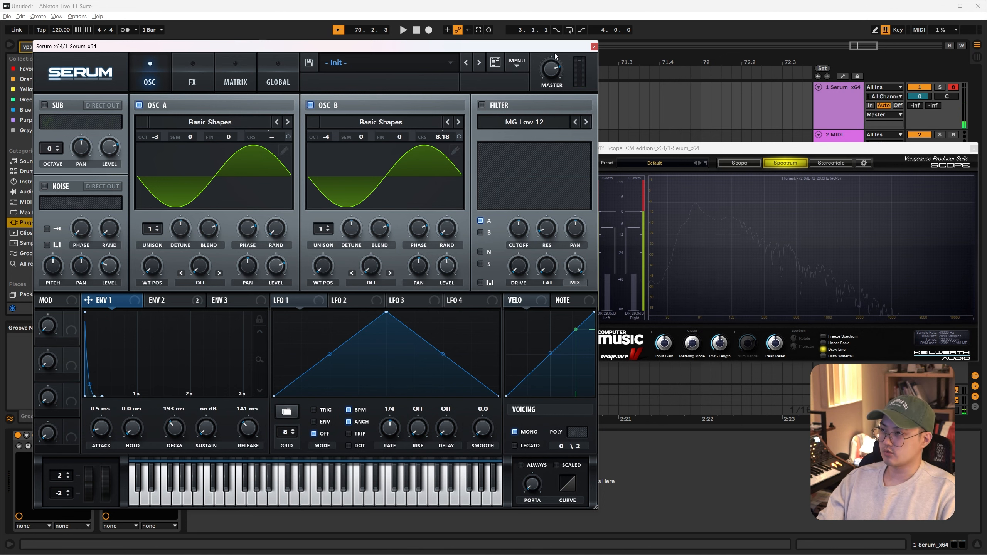
Close the Serum window and add the Drum Buss audio effect to the Serum track, searching the browser for "drum"
{"action": "left_click_drag", "start_coordinate": [556, 47], "coordinate": [681, 37]}
{"action": "left_click", "coordinate": [720, 37]}
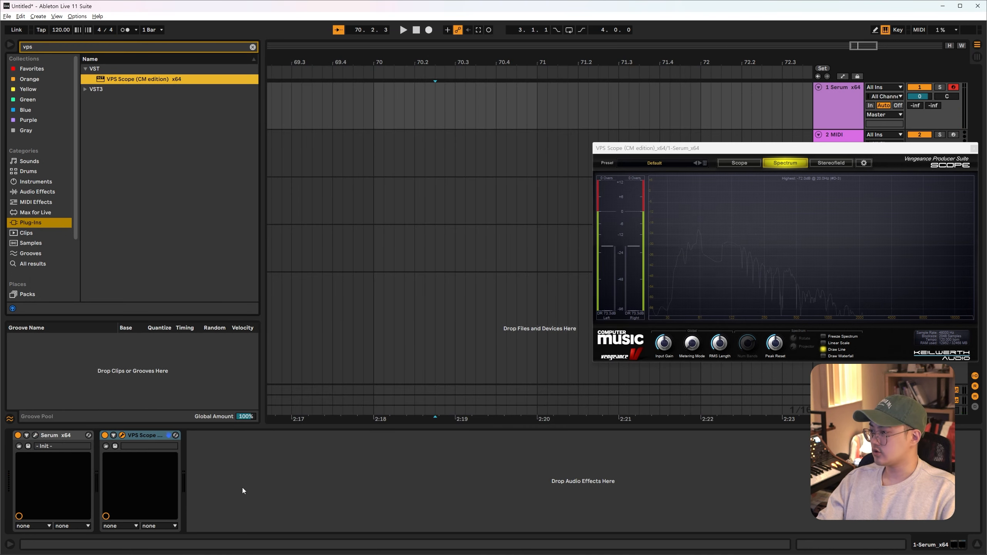
{"action": "left_click", "coordinate": [46, 47]}
{"action": "type", "text": "d"}
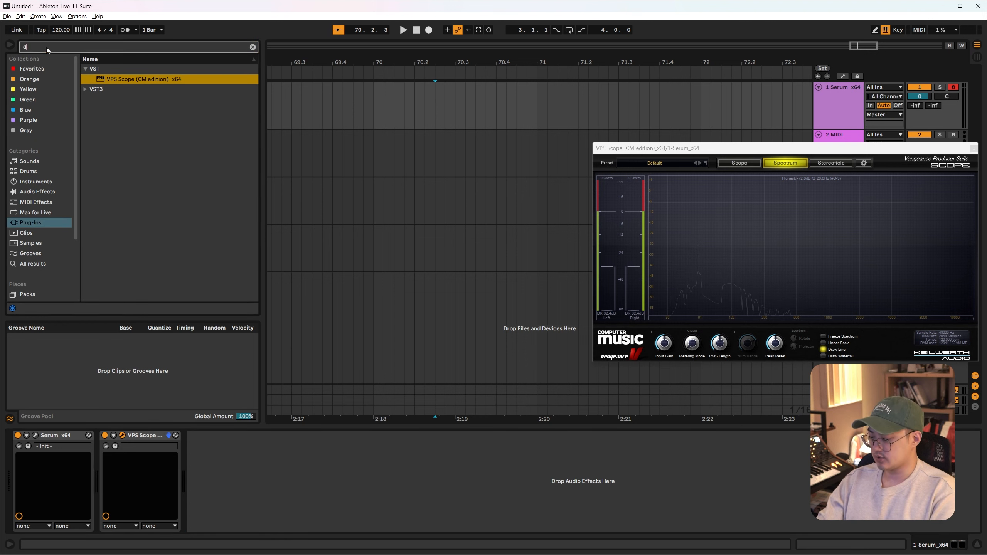
{"action": "type", "text": "rum"}
{"action": "left_click", "coordinate": [43, 192]}
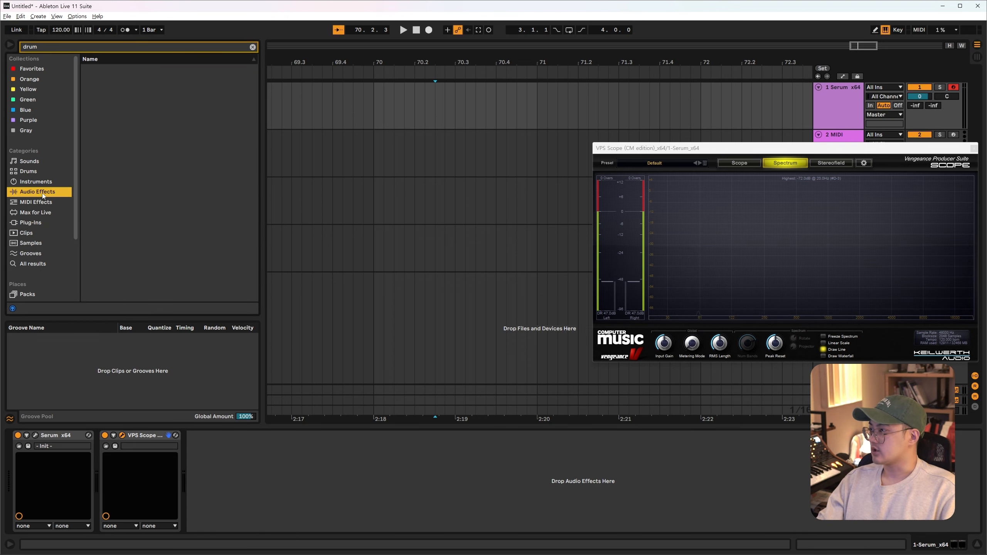
{"action": "double_click", "coordinate": [117, 79]}
{"action": "left_click", "coordinate": [119, 100]}
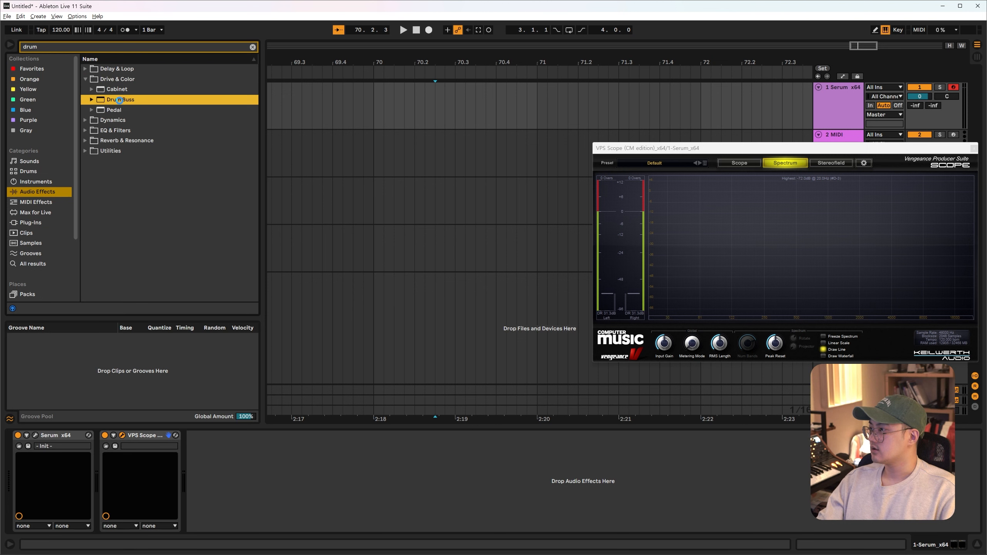
{"action": "double_click", "coordinate": [120, 100]}
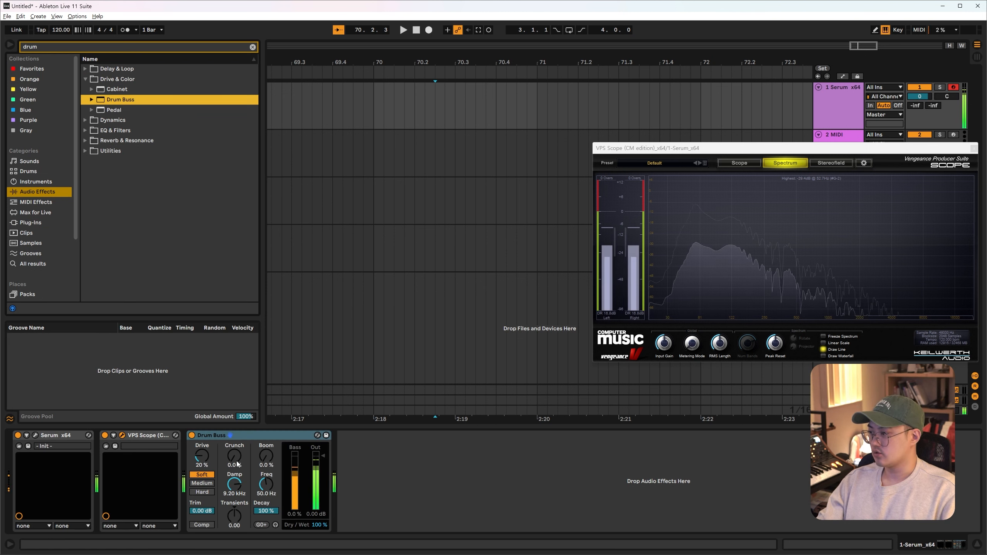
Set Drum Buss to Crunch 51%, Boom 42%, Freq 45.2 Hz, Decay 54%, Transients -0.24 and output -2.18 dB
{"action": "left_click_drag", "start_coordinate": [234, 463], "coordinate": [234, 427]}
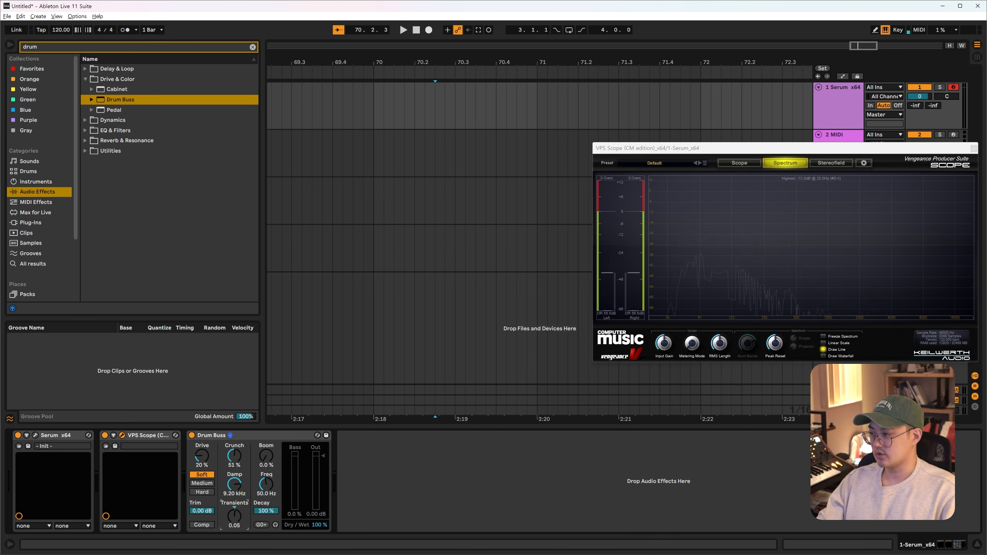
{"action": "left_click_drag", "start_coordinate": [235, 516], "coordinate": [234, 524]}
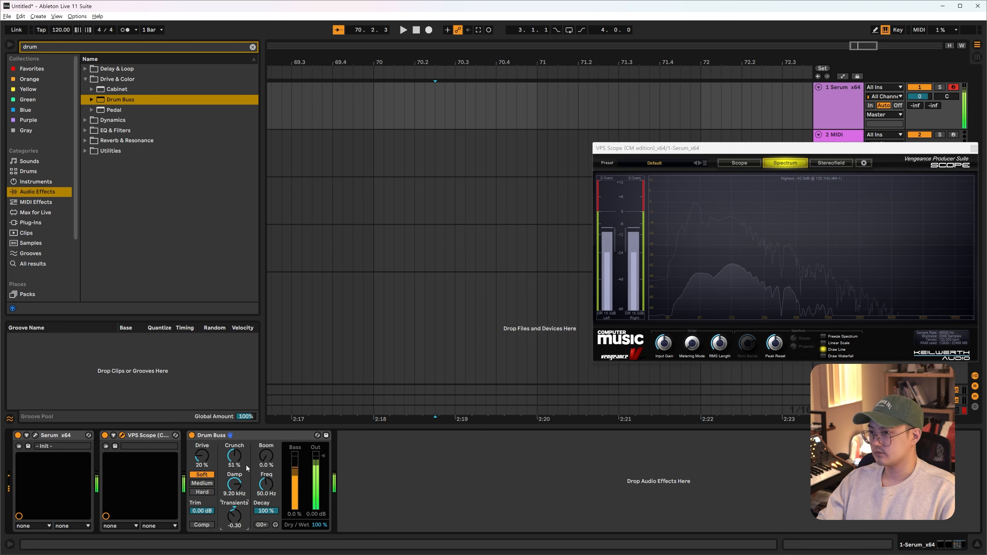
{"action": "left_click_drag", "start_coordinate": [265, 458], "coordinate": [266, 436]}
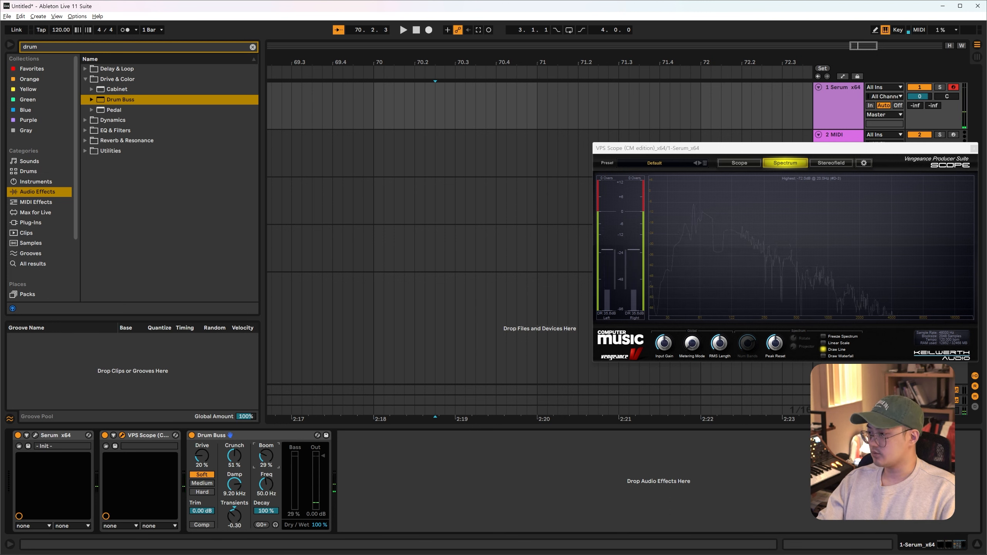
{"action": "left_click_drag", "start_coordinate": [266, 510], "coordinate": [270, 502]}
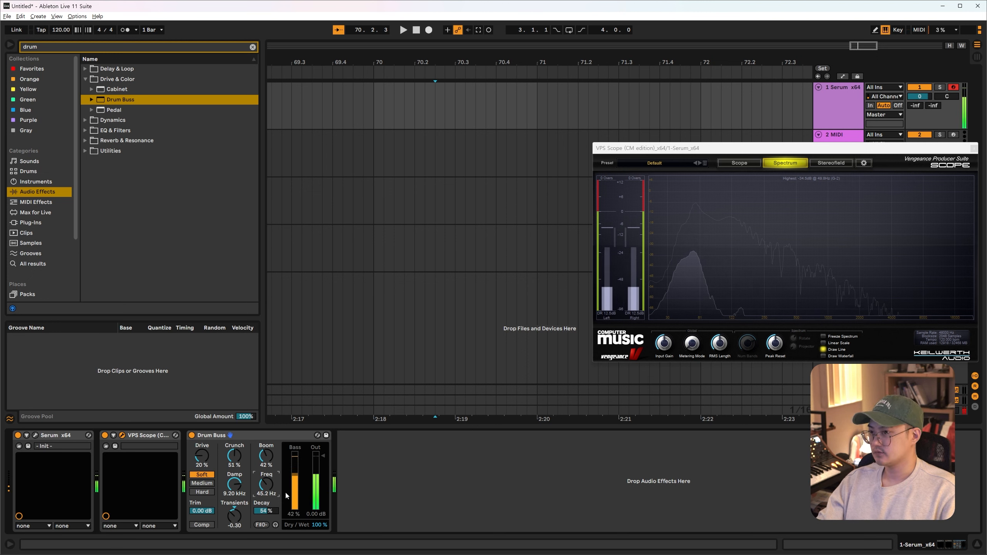
{"action": "left_click_drag", "start_coordinate": [323, 456], "coordinate": [323, 460]}
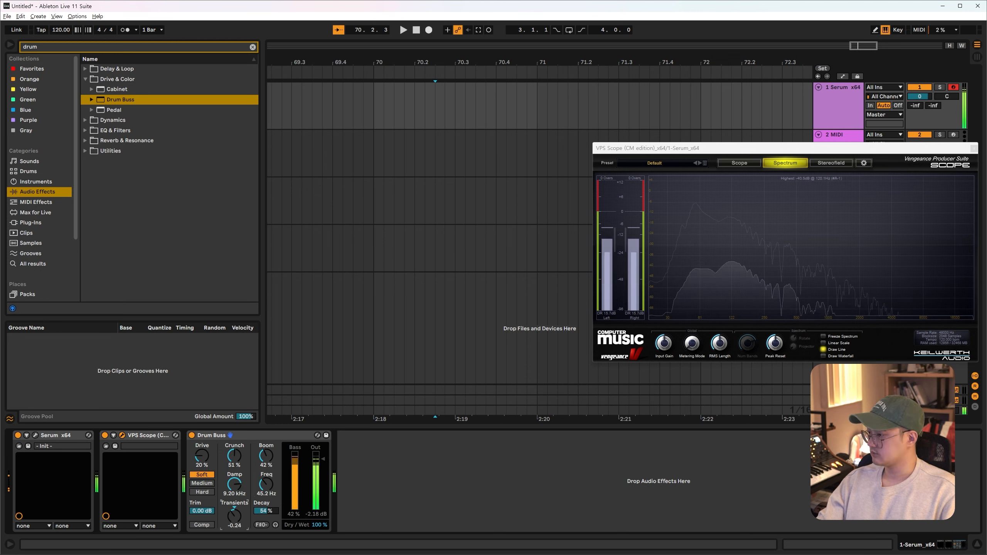
{"action": "left_click_drag", "start_coordinate": [233, 517], "coordinate": [233, 515]}
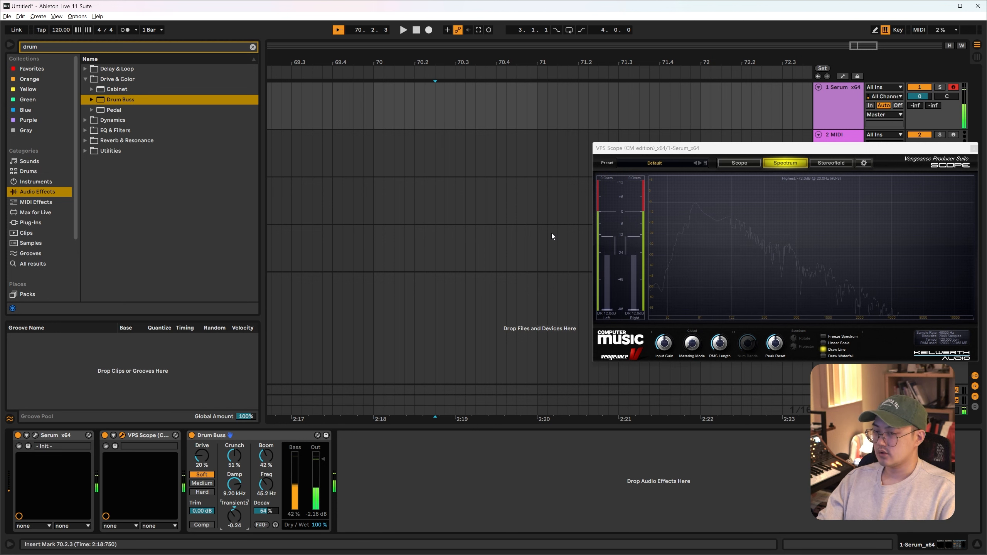
Place the insert marker at 71.1.1, close the spectrum scope window and select the empty 2 MIDI track
{"action": "left_click", "coordinate": [538, 101]}
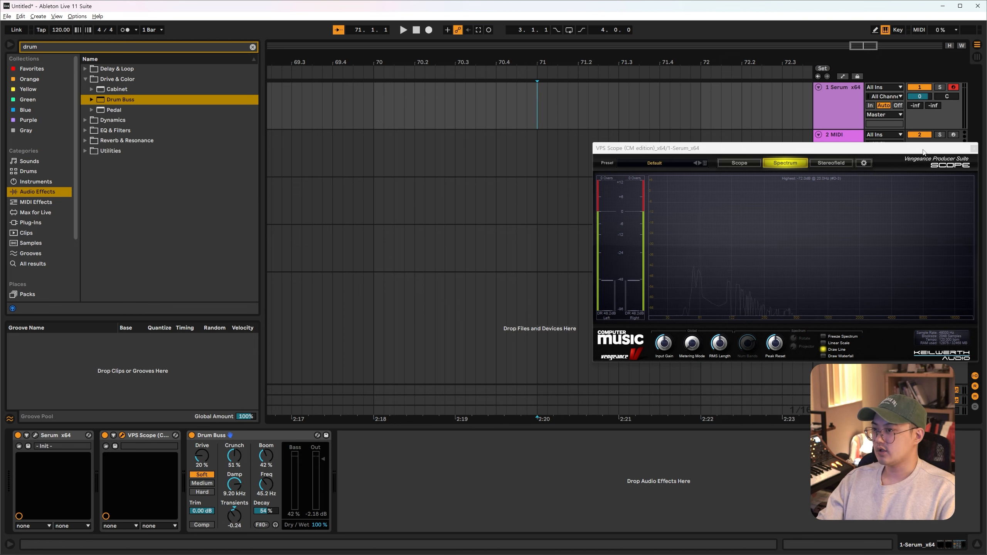
{"action": "left_click_drag", "start_coordinate": [849, 148], "coordinate": [625, 160]}
{"action": "left_click", "coordinate": [751, 161]}
{"action": "left_click", "coordinate": [846, 151]}
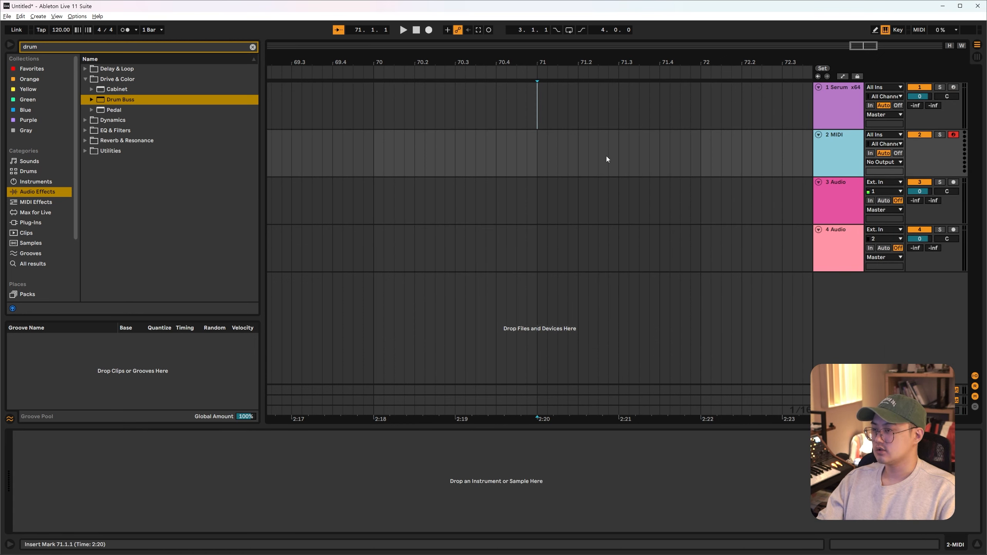
Search the plug-ins for "ser" and load Serum_x64 onto the empty 2 MIDI track
{"action": "left_click", "coordinate": [57, 46]}
{"action": "key", "text": "ctrl+a"}
{"action": "type", "text": "ser"}
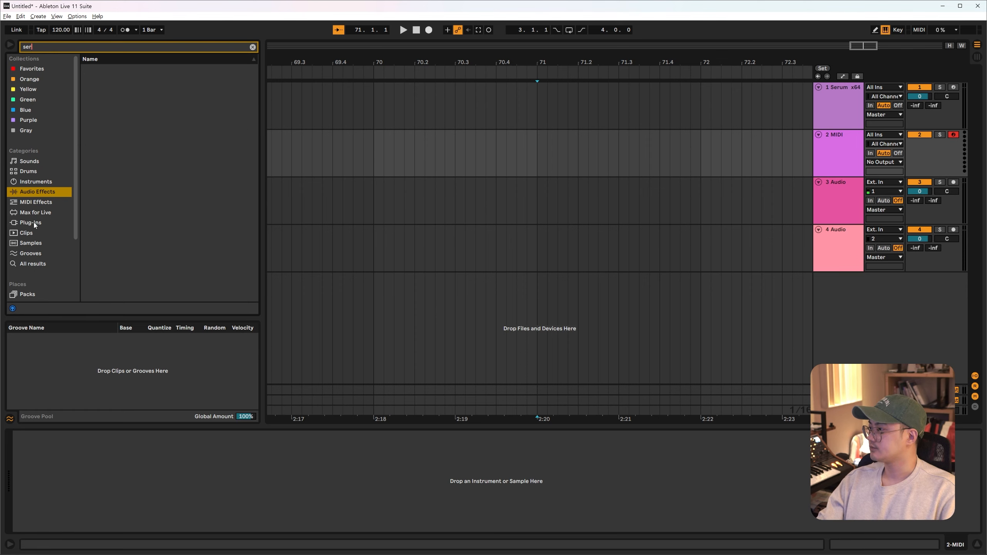
{"action": "left_click", "coordinate": [34, 223]}
{"action": "double_click", "coordinate": [124, 80]}
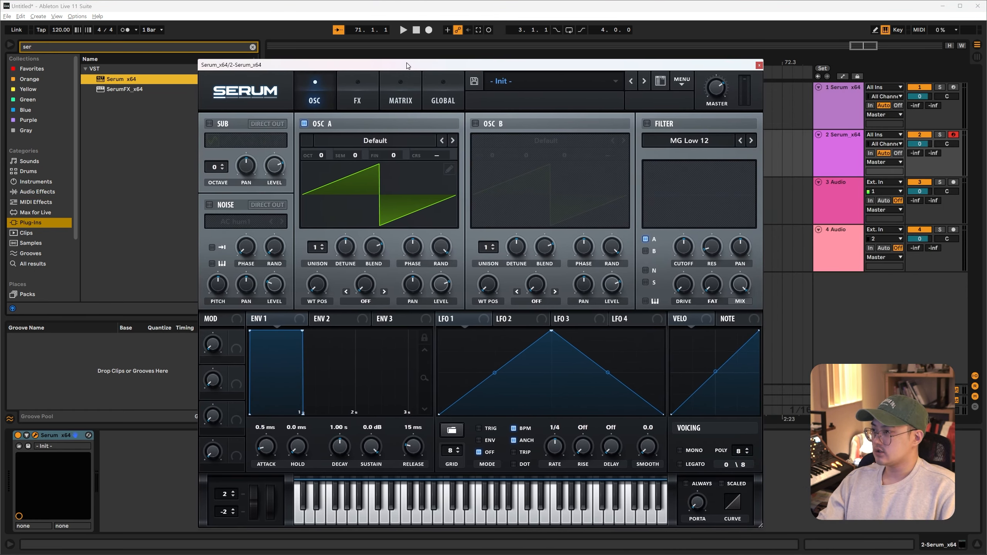
Set oscillator A's wavetable to Basic Shapes from Analog and audition it with the computer keyboard's octave range at C3 to D4
{"action": "left_click", "coordinate": [376, 151]}
{"action": "mouse_move", "coordinate": [375, 152]}
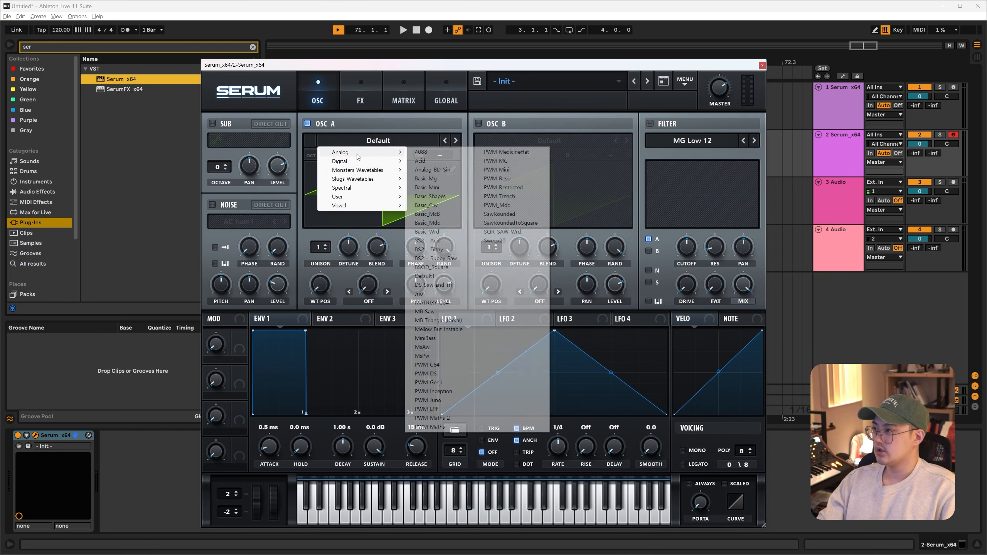
{"action": "left_click", "coordinate": [445, 197]}
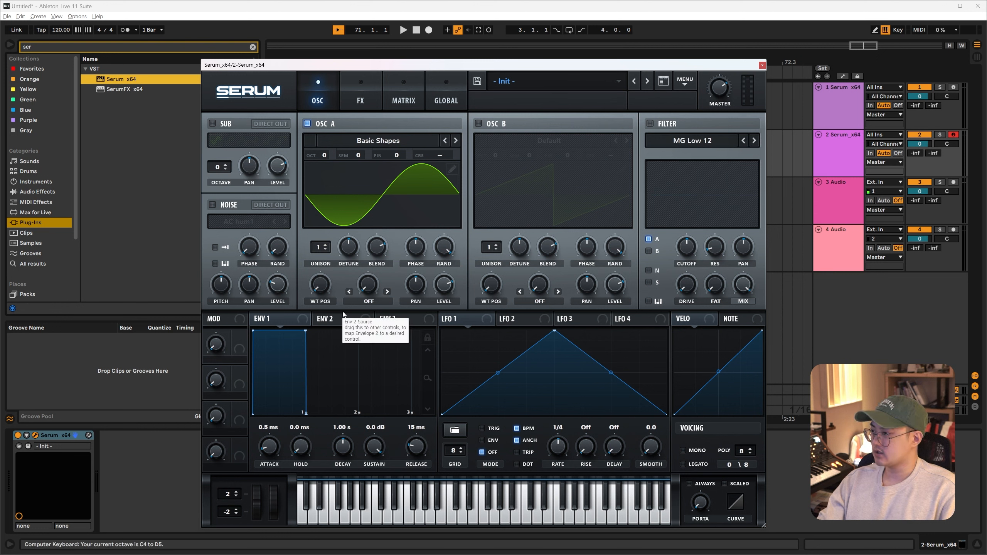
{"action": "key", "text": "a"}
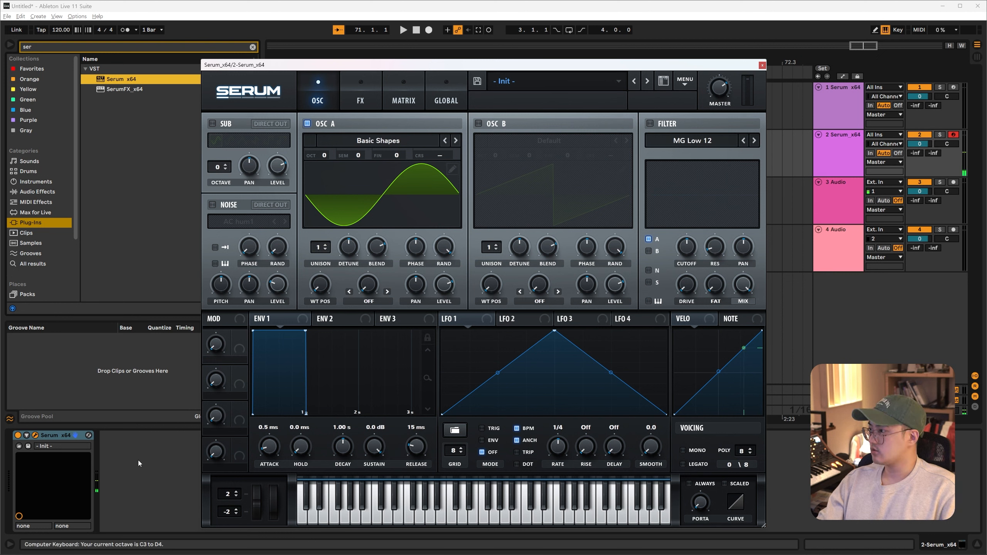
{"action": "left_click", "coordinate": [139, 460]}
{"action": "key", "text": "z"}
{"action": "key", "text": "g"}
Search for "vps", add VPS Scope after Serum, check a played note in its Spectrum view and close the scope window
{"action": "left_click", "coordinate": [105, 50]}
{"action": "type", "text": "vps"}
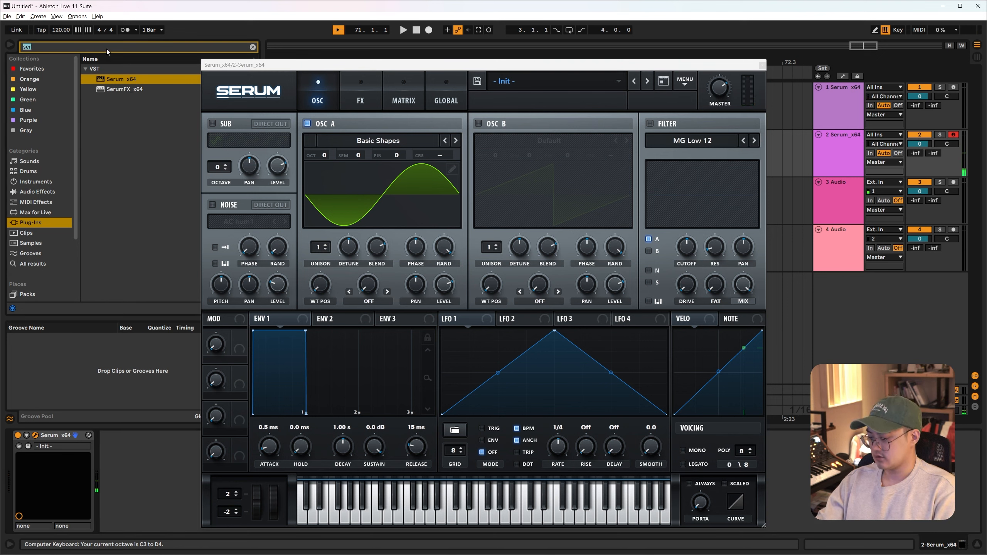
{"action": "key", "text": "Return"}
{"action": "left_click", "coordinate": [405, 92]}
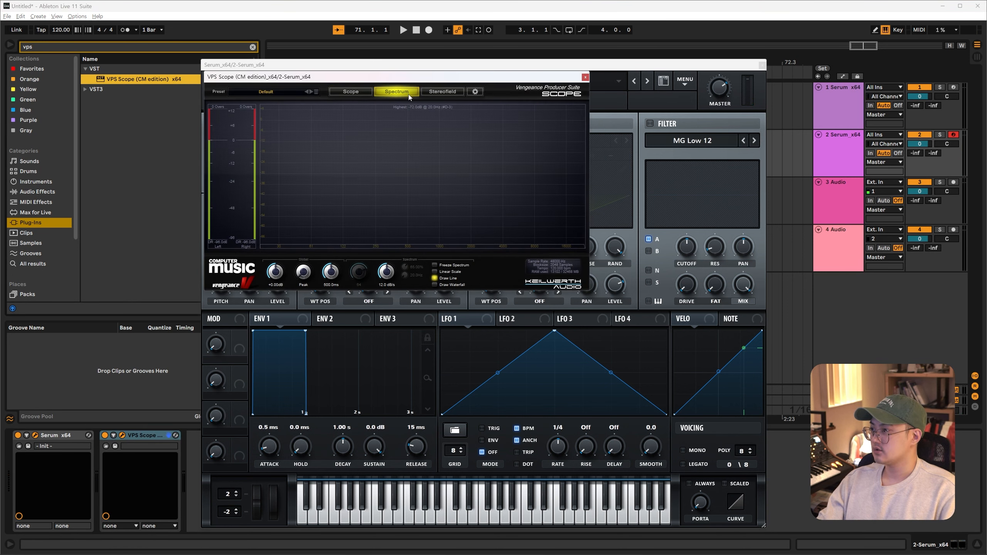
{"action": "key", "text": "g"}
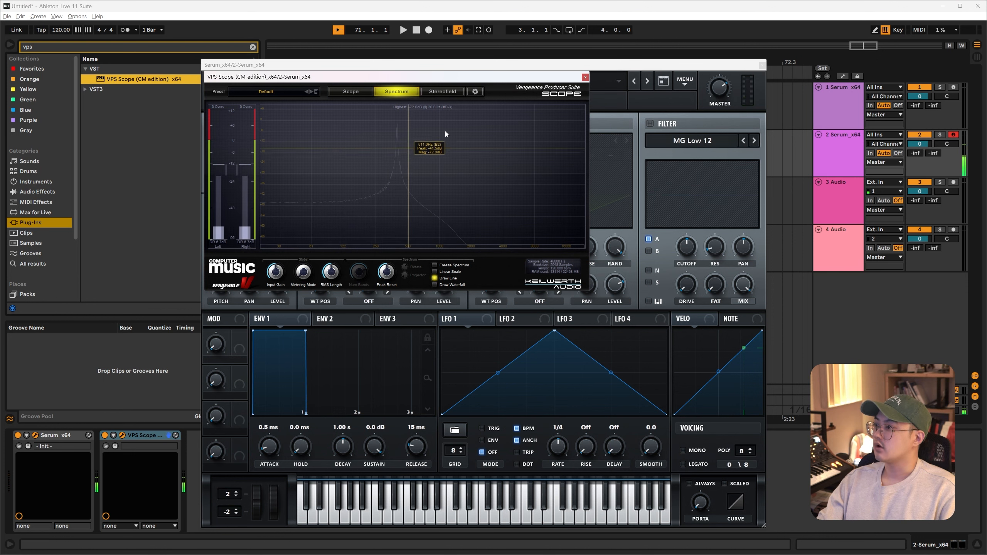
{"action": "left_click", "coordinate": [585, 77]}
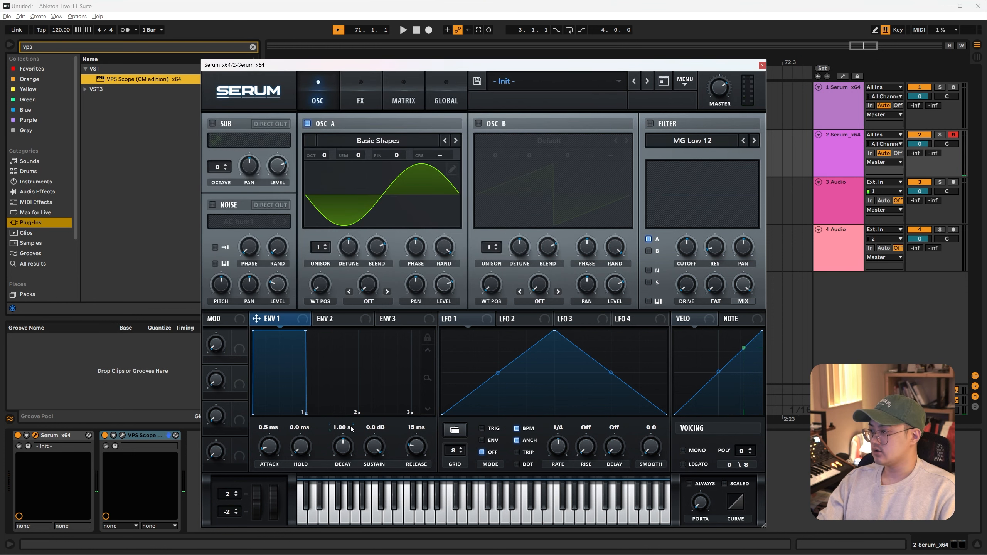
Shape LFO 1 as a straight falling ramp and assign it to the noise and oscillator A levels, with the noise level at 0%
{"action": "left_click_drag", "start_coordinate": [306, 330], "coordinate": [393, 352]}
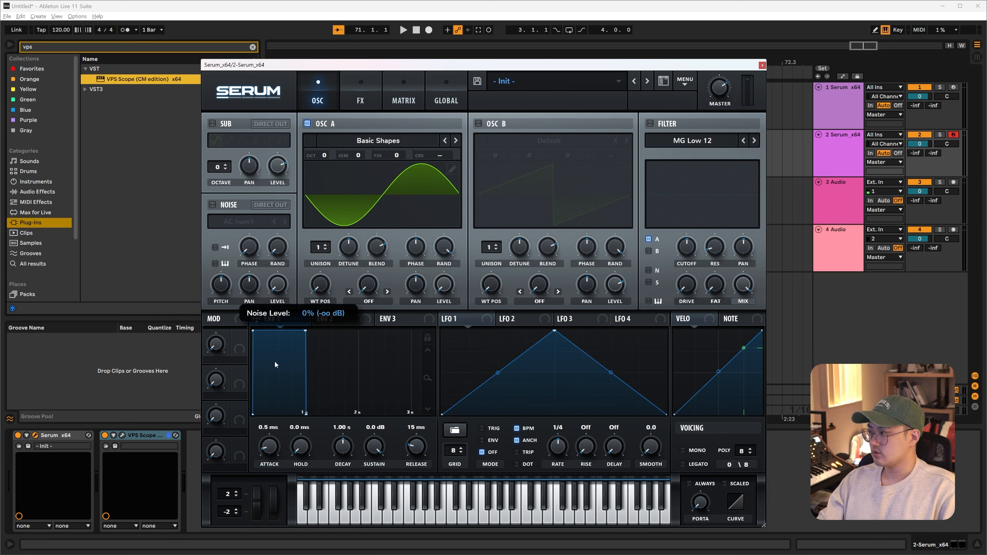
{"action": "left_click_drag", "start_coordinate": [557, 335], "coordinate": [357, 290]}
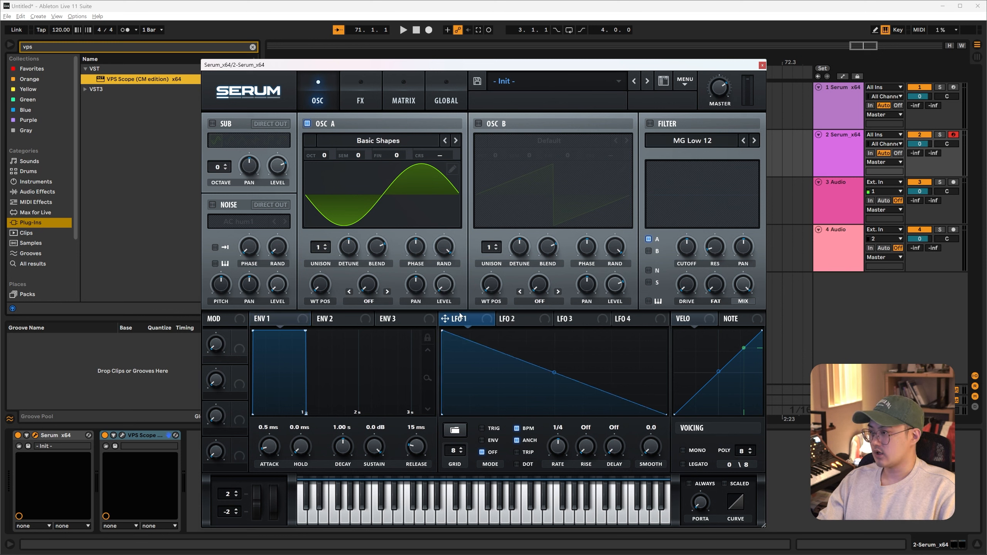
{"action": "left_click_drag", "start_coordinate": [445, 318], "coordinate": [277, 285]}
Choose BrightWhite from the Analog samples for the noise oscillator and set LFO 1's noise level amount to 80
{"action": "left_click", "coordinate": [238, 221]}
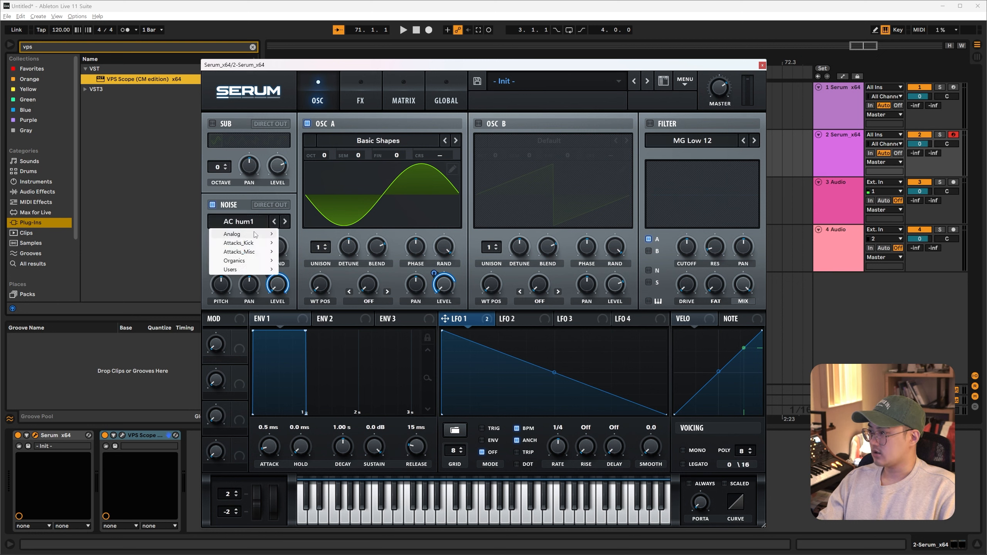
{"action": "mouse_move", "coordinate": [238, 235]}
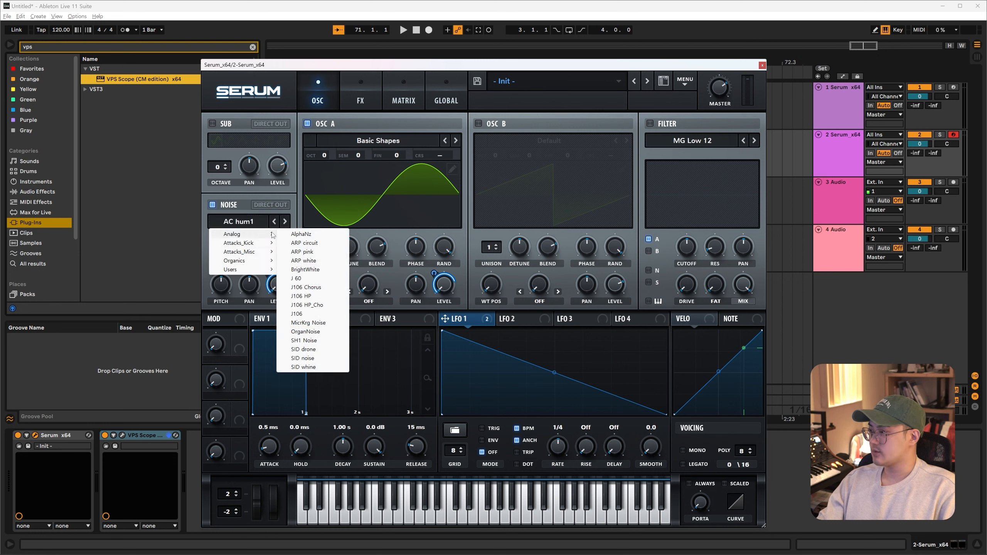
{"action": "left_click", "coordinate": [310, 260]}
{"action": "left_click", "coordinate": [253, 222]}
{"action": "mouse_move", "coordinate": [249, 234]}
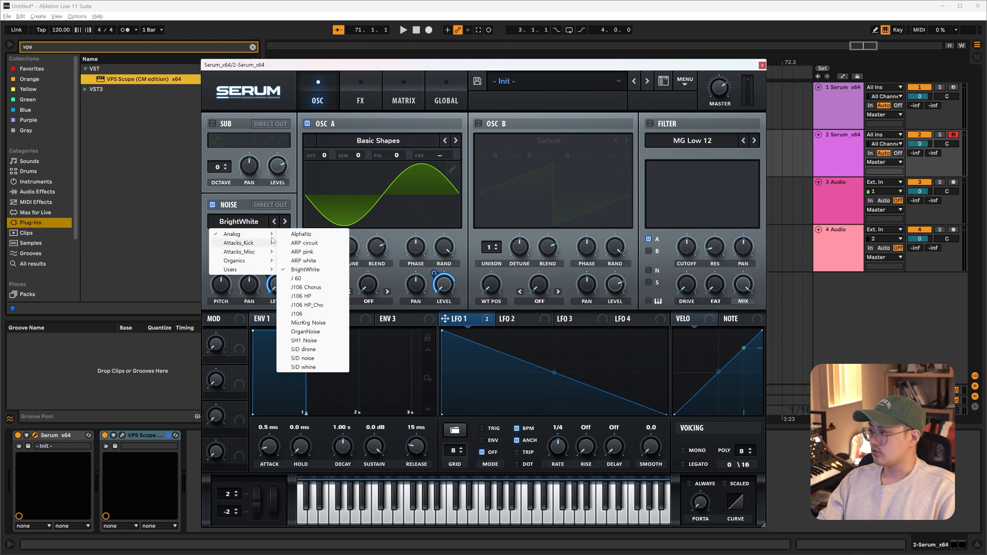
{"action": "left_click", "coordinate": [294, 264]}
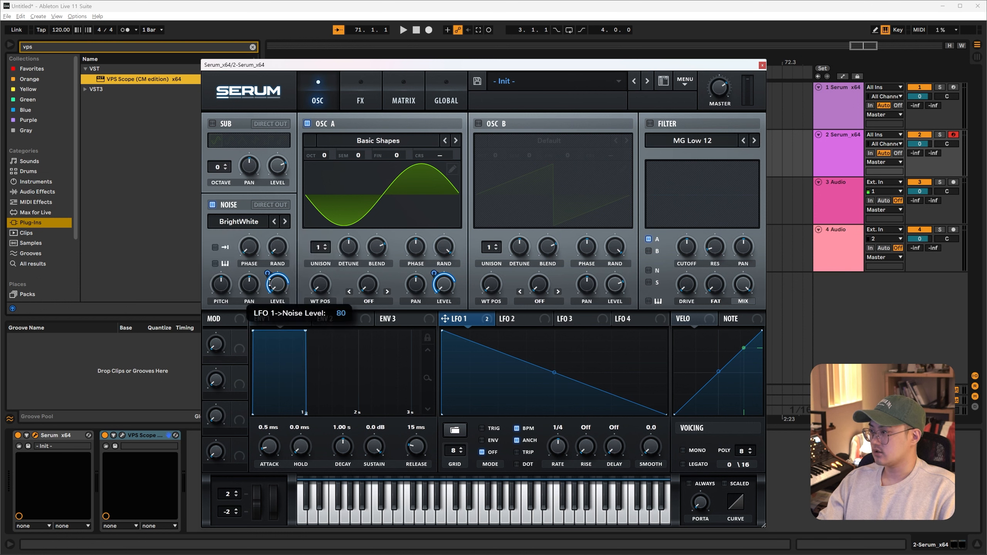
Set LFO 1 to ENV mode and remove its modulation from oscillator A's level
{"action": "left_click", "coordinate": [482, 440]}
{"action": "right_click", "coordinate": [435, 275]}
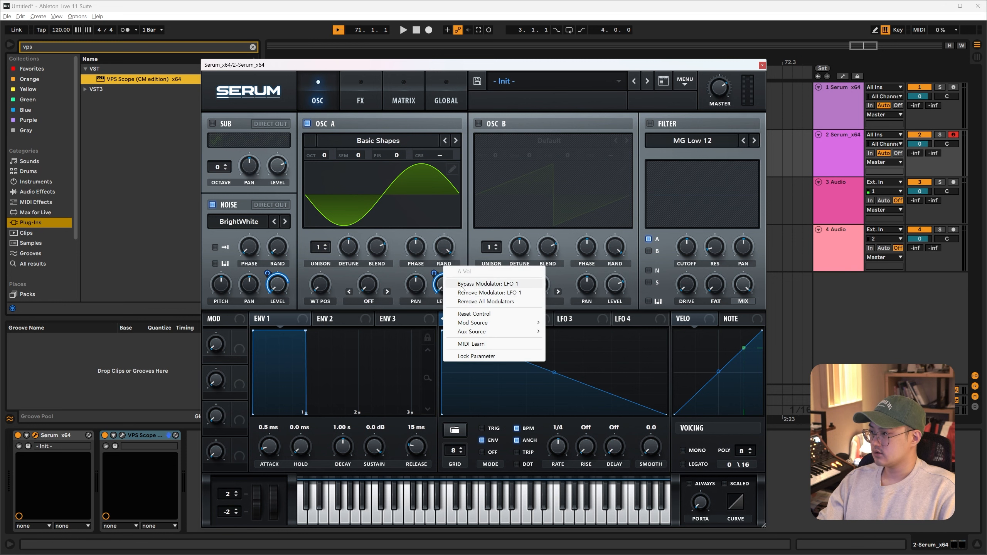
{"action": "left_click", "coordinate": [490, 281]}
Shape LFO 2 as a concave falling curve in ENV mode assigned to oscillator A's level, and bend LFO 1 into a similar decay
{"action": "left_click", "coordinate": [544, 325]}
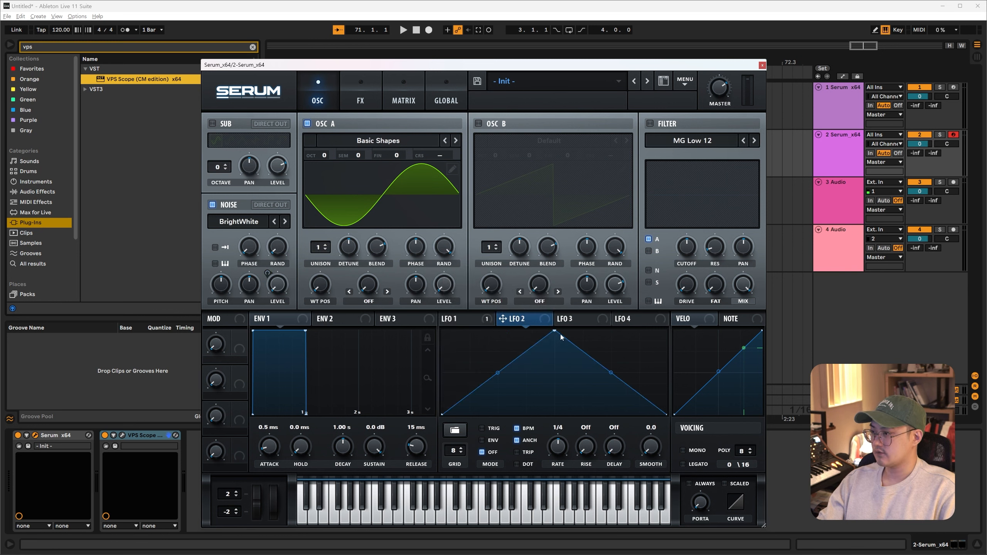
{"action": "left_click_drag", "start_coordinate": [560, 334], "coordinate": [431, 313]}
{"action": "left_click_drag", "start_coordinate": [554, 372], "coordinate": [548, 396]}
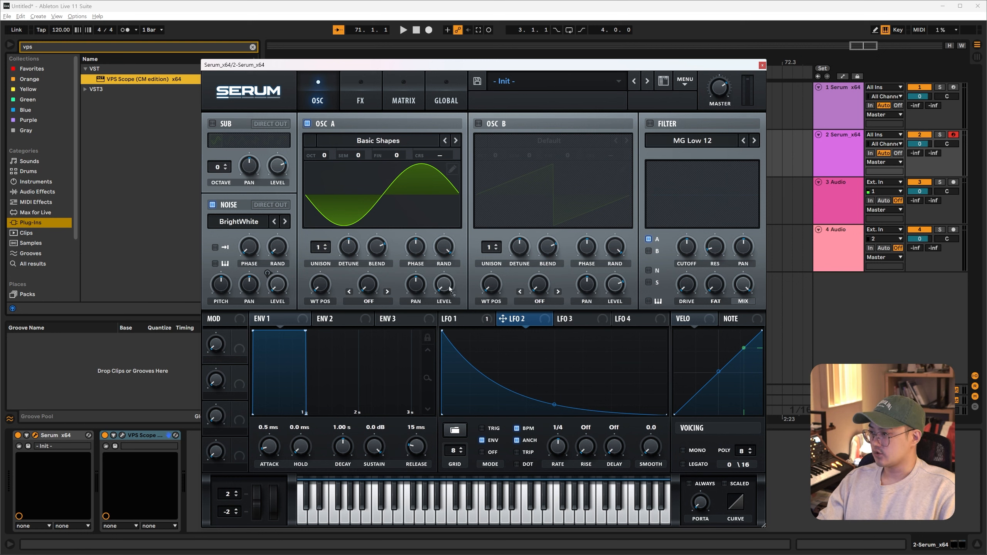
{"action": "left_click_drag", "start_coordinate": [448, 292], "coordinate": [444, 287]}
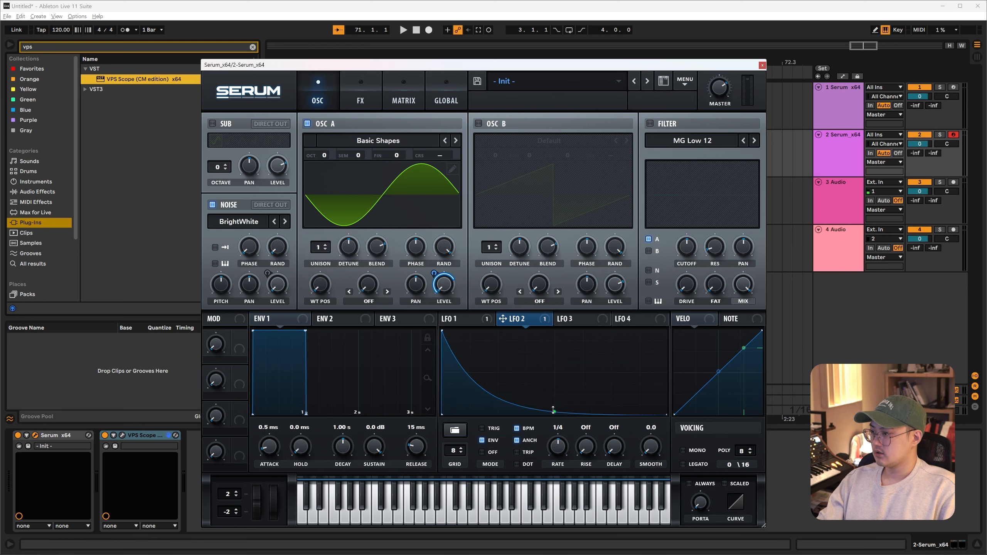
{"action": "left_click", "coordinate": [454, 319]}
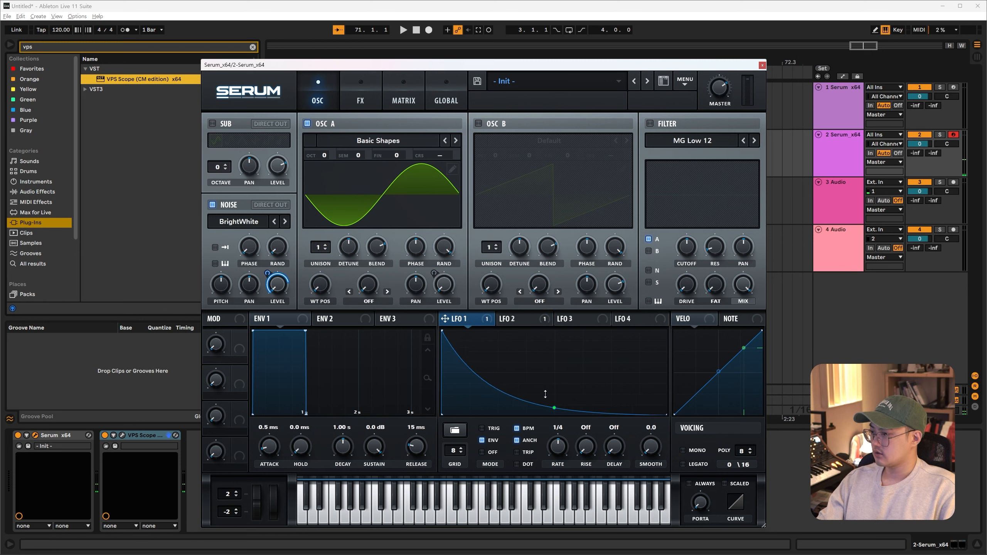
Steepen LFO 2's falling curve into a very fast decay while auditioning repeated notes
{"action": "left_click", "coordinate": [523, 321]}
{"action": "key", "text": "g"}
{"action": "key", "text": "g"}
{"action": "key", "text": "g"}
{"action": "key", "text": "g"}
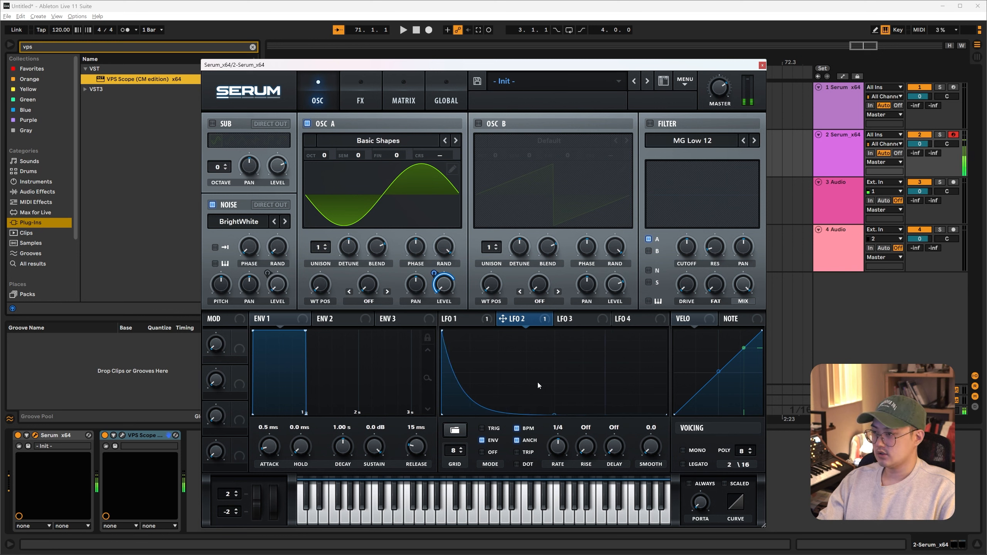
{"action": "left_click_drag", "start_coordinate": [554, 414], "coordinate": [556, 418]}
{"action": "key", "text": "g"}
{"action": "key", "text": "g"}
{"action": "key", "text": "g"}
{"action": "key", "text": "g"}
{"action": "key", "text": "g"}
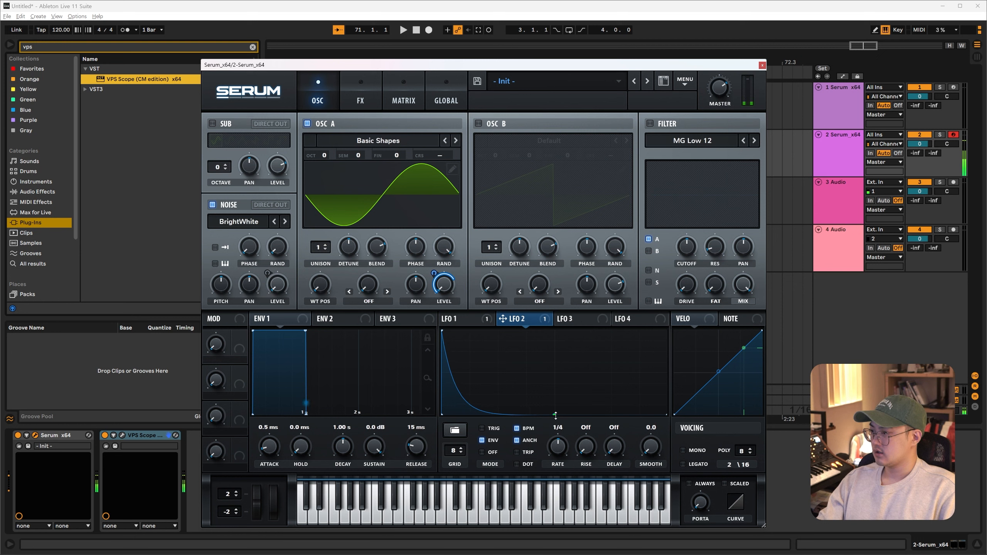
Show LFO 1 and audition the sound with repeated notes, moving the Serum window clear of the browser
{"action": "left_click", "coordinate": [472, 321]}
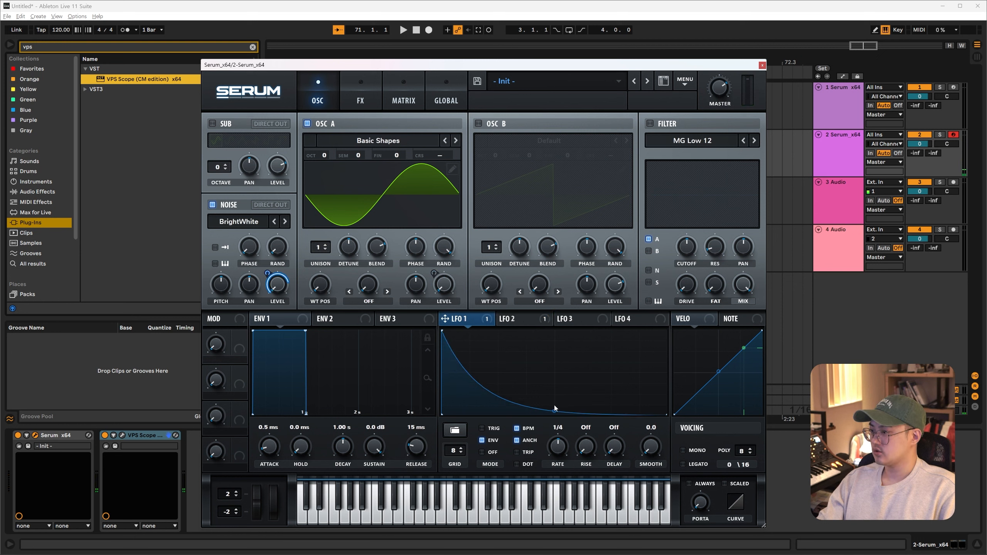
{"action": "key", "text": "g"}
{"action": "key", "text": "g"}
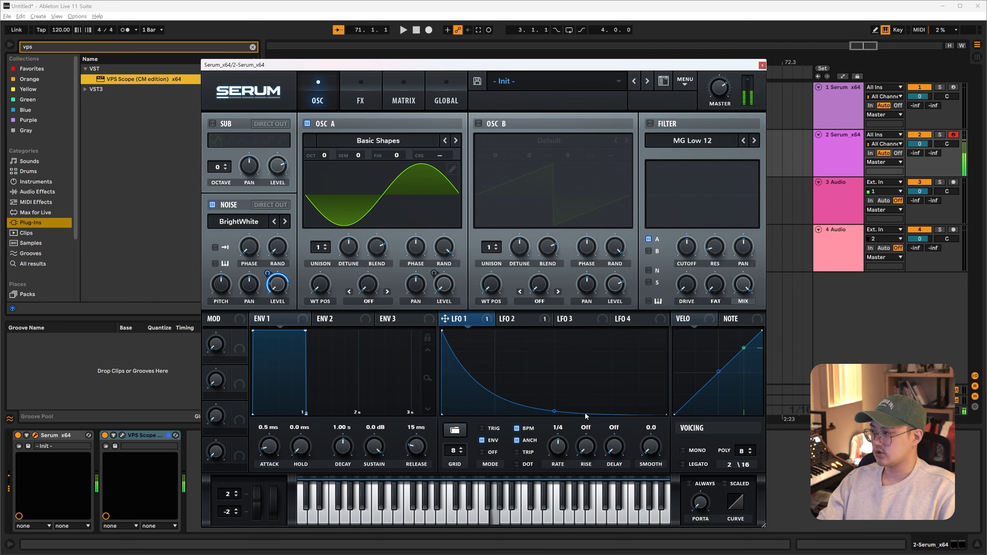
{"action": "key", "text": "g"}
{"action": "key", "text": "g"}
{"action": "key", "text": "g"}
{"action": "key", "text": "g"}
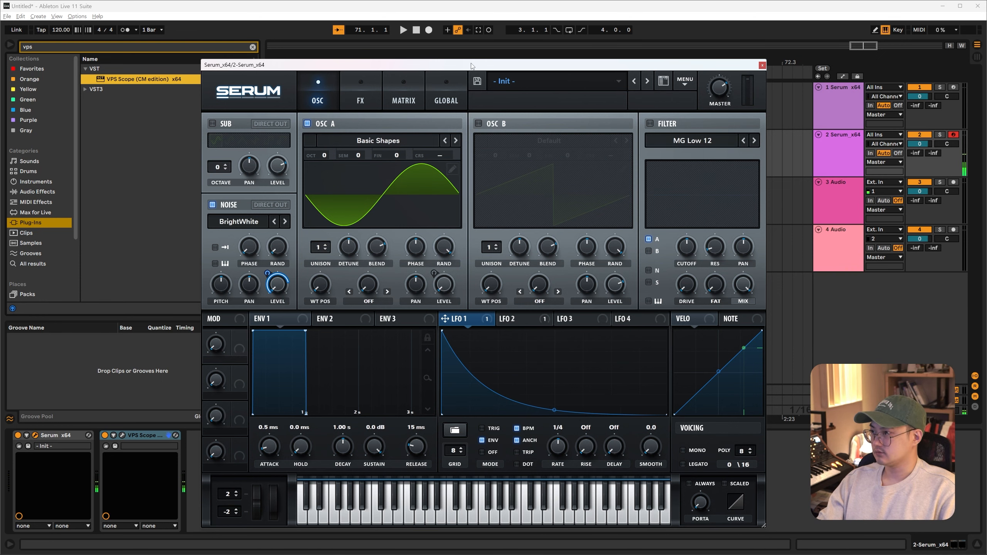
{"action": "left_click_drag", "start_coordinate": [471, 65], "coordinate": [575, 59]}
{"action": "key", "text": "g"}
{"action": "key", "text": "g"}
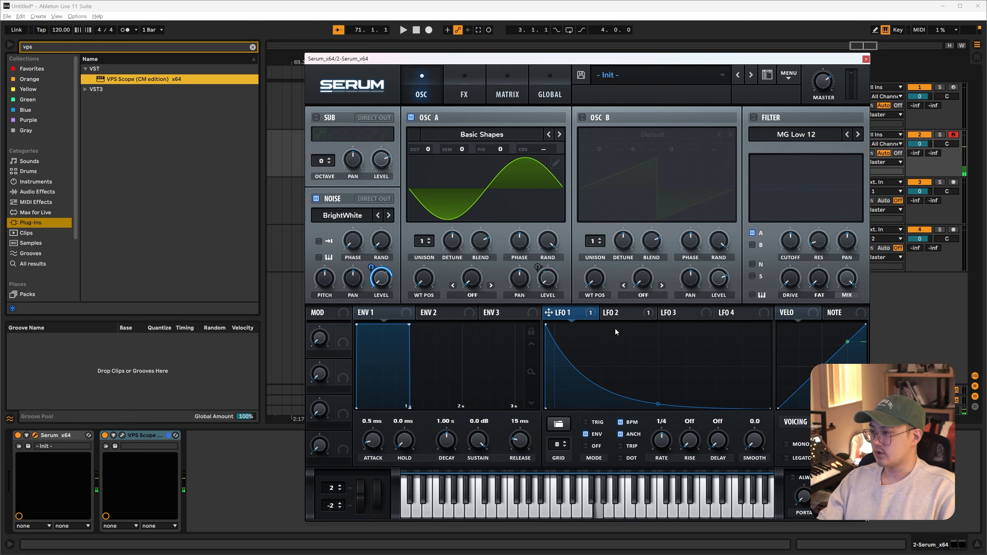
{"action": "key", "text": "g"}
{"action": "key", "text": "g"}
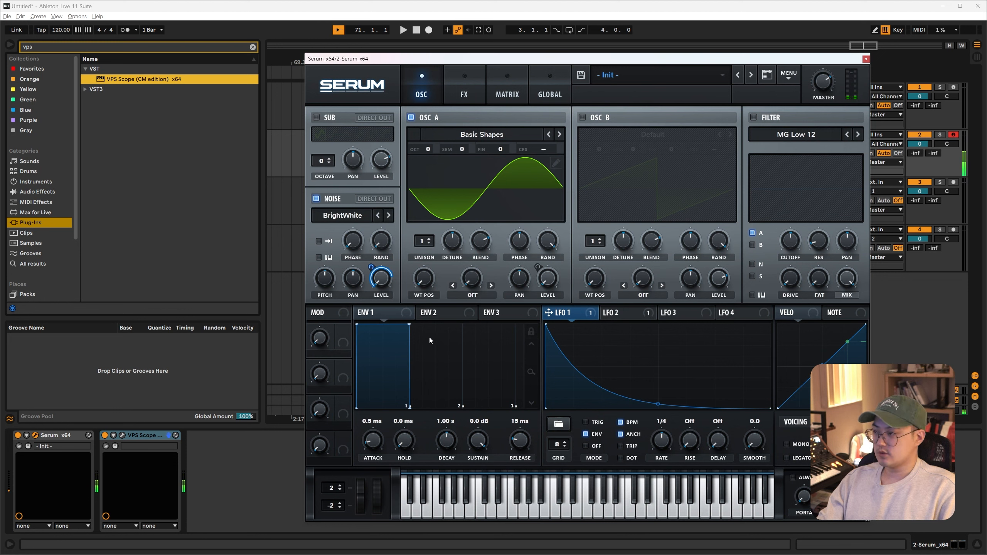
Set Env 1's release to 1.65 s and bend its release curve outward into a convex shape
{"action": "left_click", "coordinate": [446, 342]}
{"action": "left_click_drag", "start_coordinate": [409, 407], "coordinate": [496, 408]}
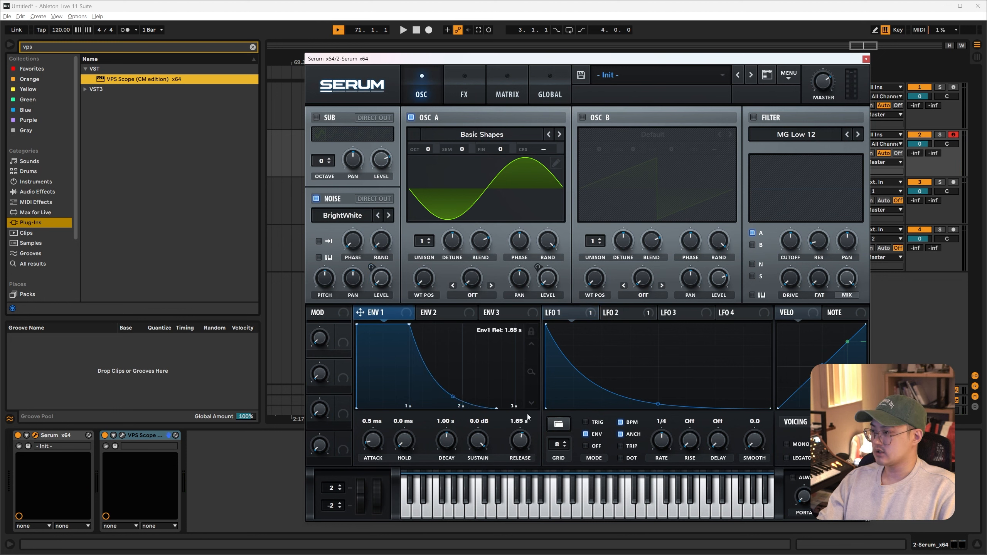
{"action": "mouse_move", "coordinate": [453, 366]}
{"action": "left_mouse_down"}
{"action": "mouse_move", "coordinate": [461, 376]}
{"action": "mouse_move", "coordinate": [463, 350]}
{"action": "left_mouse_up"}
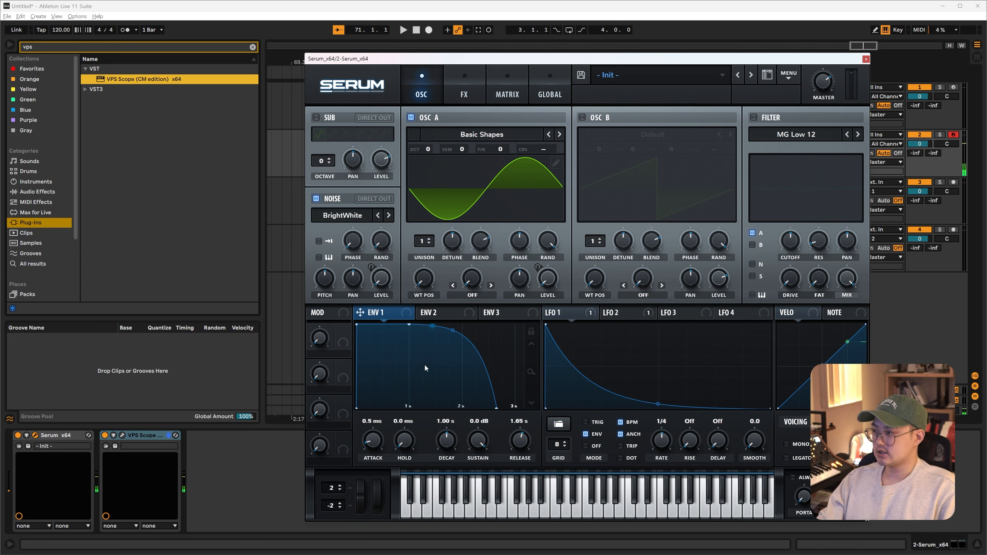
Compare the LFO 1 and LFO 2 modulations and set LFO 1's noise level amount to 62
{"action": "left_click", "coordinate": [573, 314]}
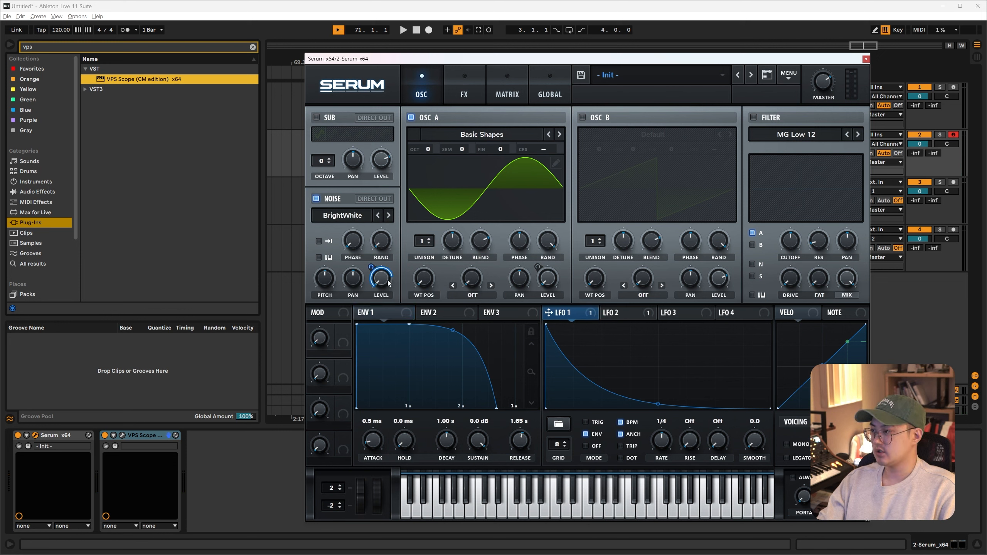
{"action": "left_click", "coordinate": [621, 313]}
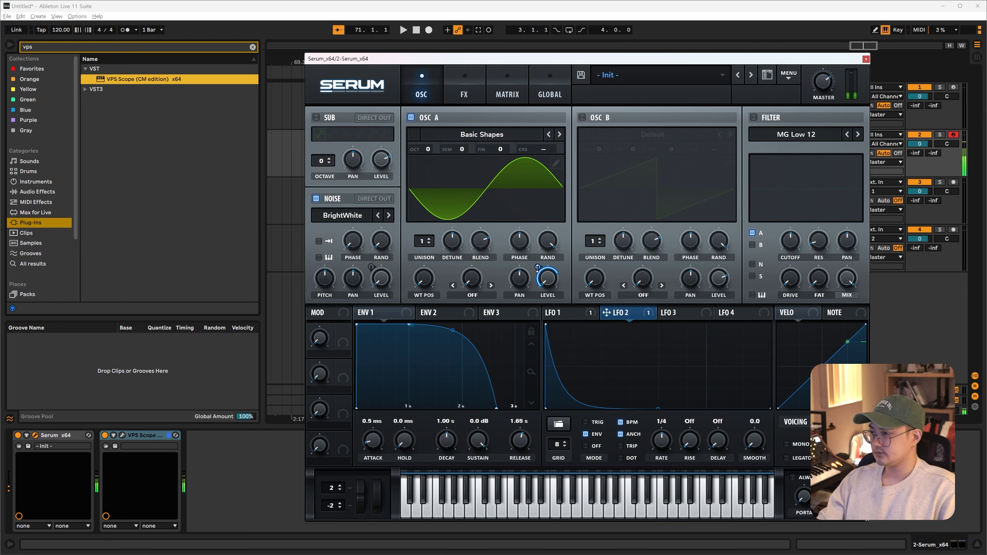
{"action": "left_click", "coordinate": [562, 316]}
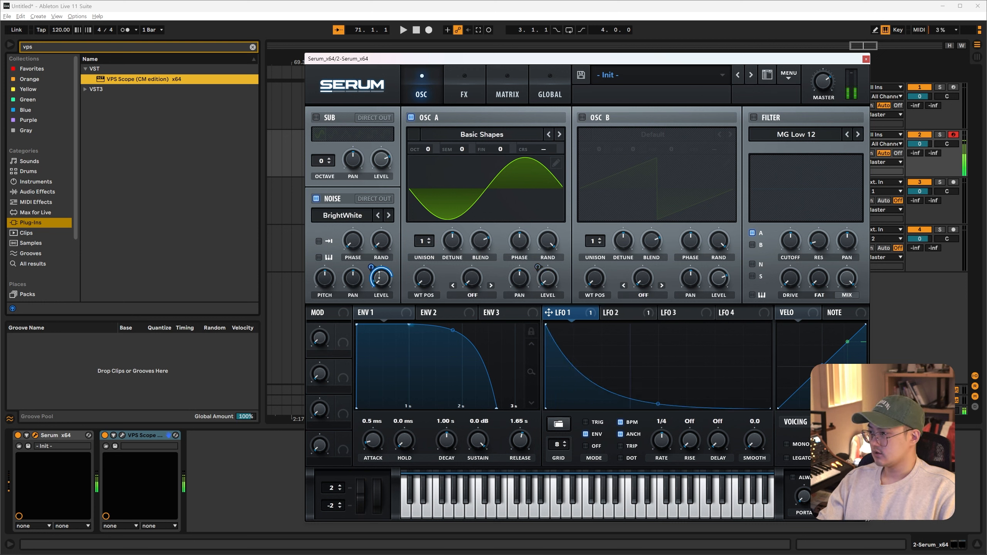
{"action": "mouse_move", "coordinate": [374, 274]}
{"action": "left_click_drag", "start_coordinate": [374, 275], "coordinate": [376, 280]}
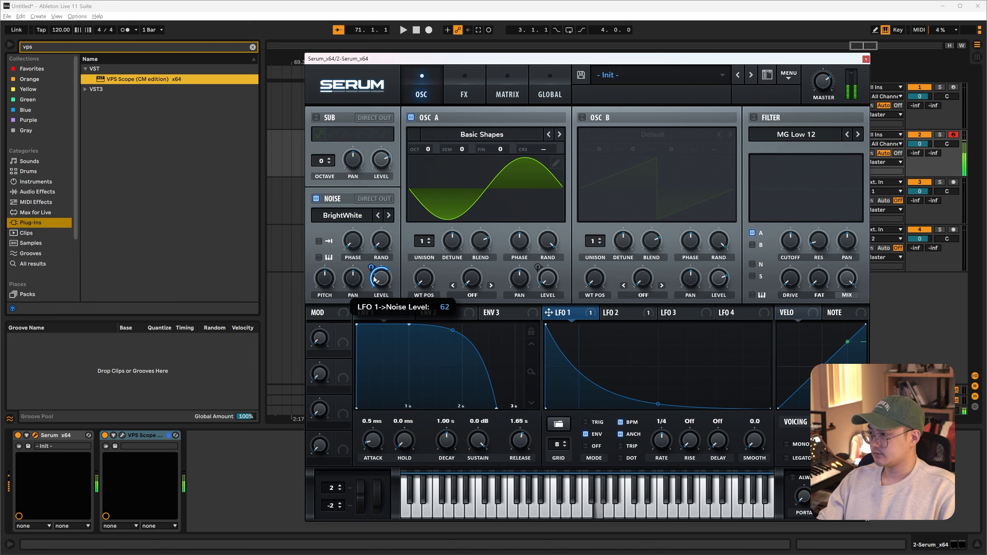
Set Env 2's sustain to 0% and its decay to 52 ms, with the modulation matrix shown
{"action": "left_click", "coordinate": [638, 315]}
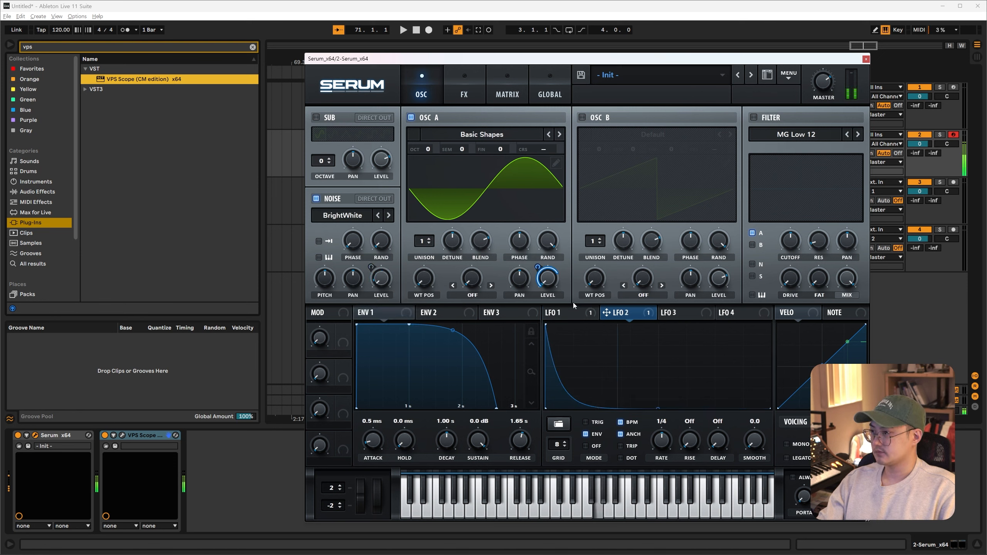
{"action": "left_click", "coordinate": [502, 88]}
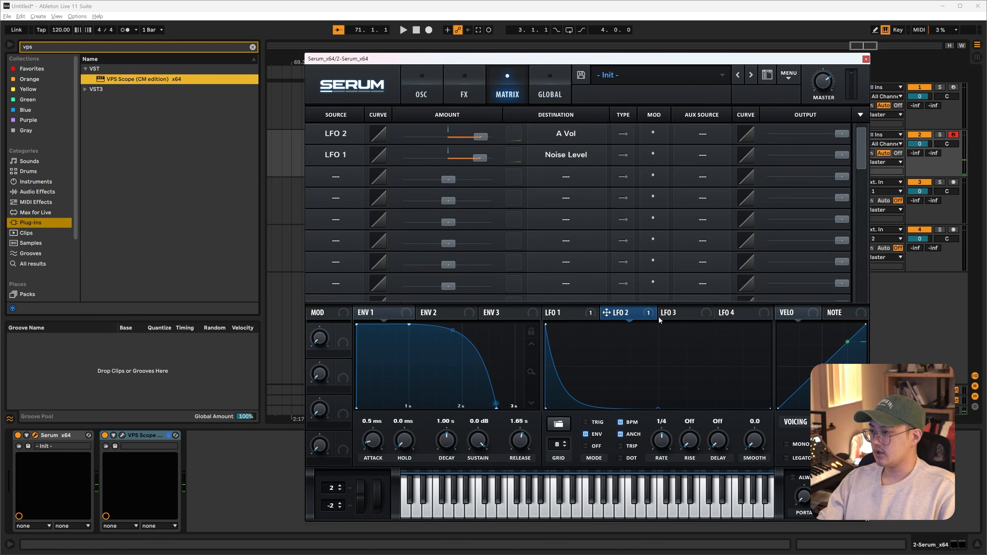
{"action": "left_click", "coordinate": [439, 312]}
{"action": "left_click_drag", "start_coordinate": [478, 441], "coordinate": [478, 478]}
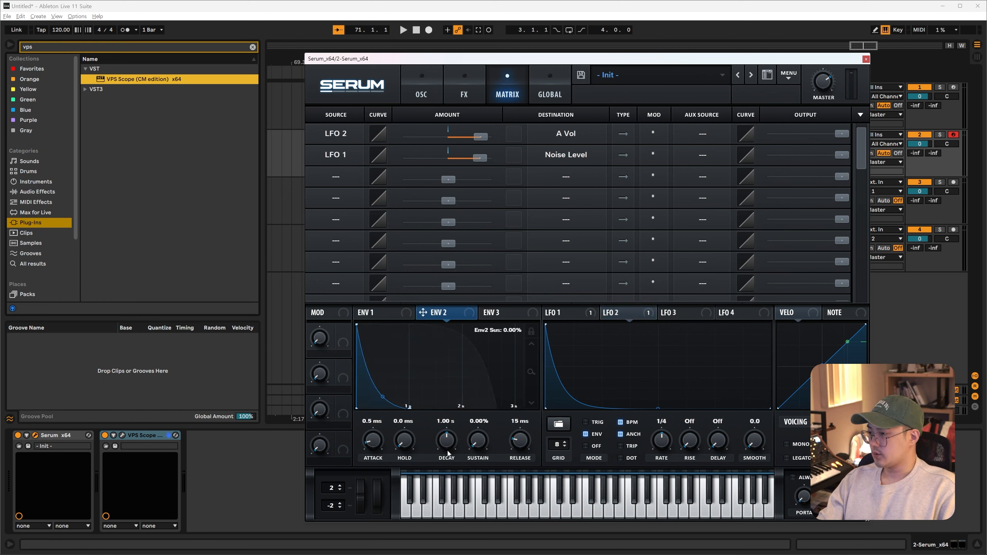
{"action": "left_click_drag", "start_coordinate": [447, 440], "coordinate": [446, 471]}
Route Env 2 to oscillator A's coarse pitch in the modulation matrix with a small positive amount
{"action": "left_click", "coordinate": [340, 180]}
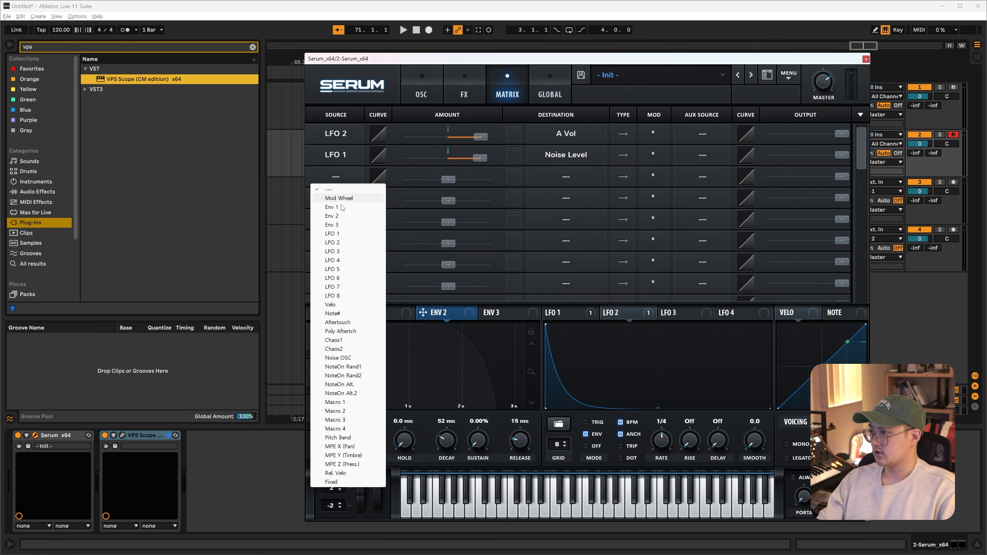
{"action": "left_click", "coordinate": [335, 206]}
{"action": "left_click", "coordinate": [566, 176]}
{"action": "mouse_move", "coordinate": [595, 252]}
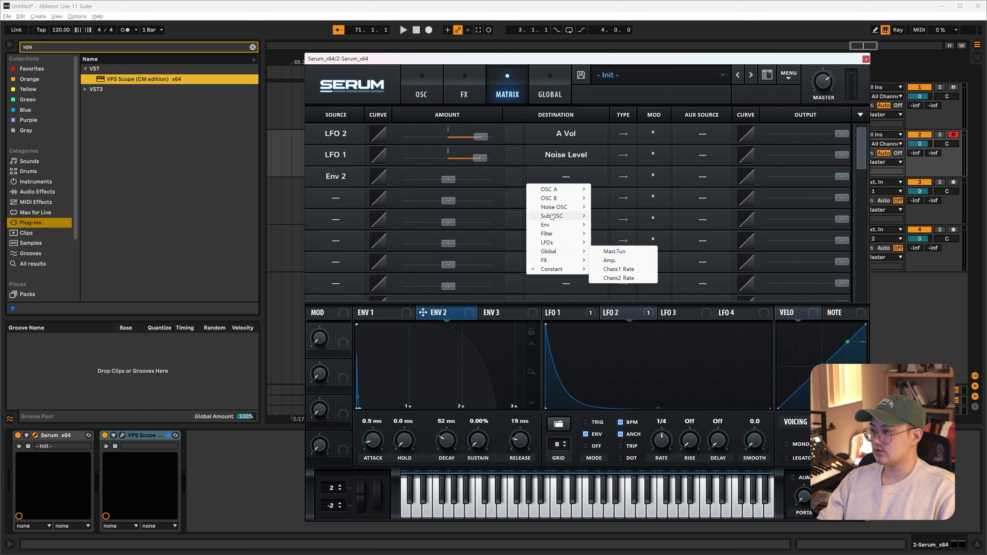
{"action": "mouse_move", "coordinate": [564, 194]}
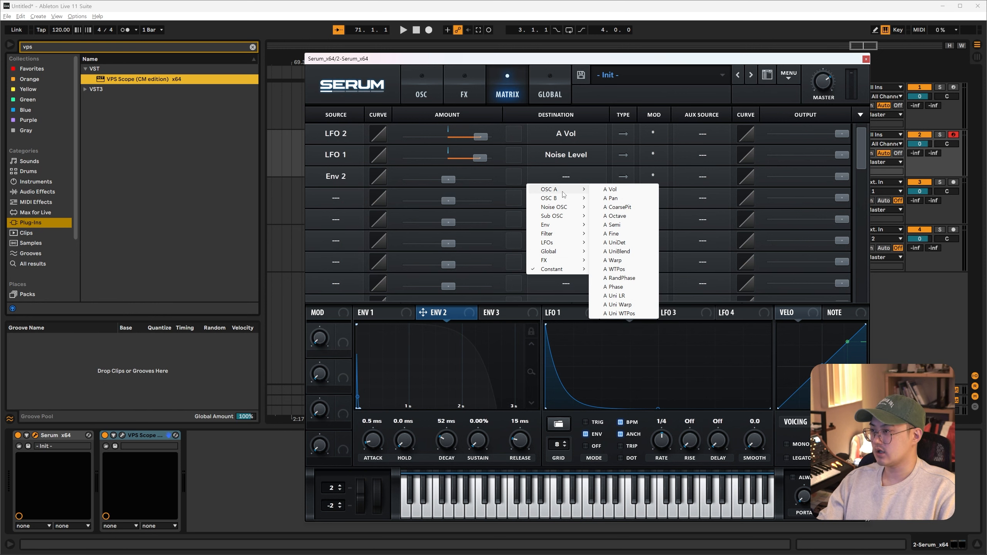
{"action": "left_click", "coordinate": [629, 209]}
{"action": "left_click_drag", "start_coordinate": [451, 180], "coordinate": [473, 182]}
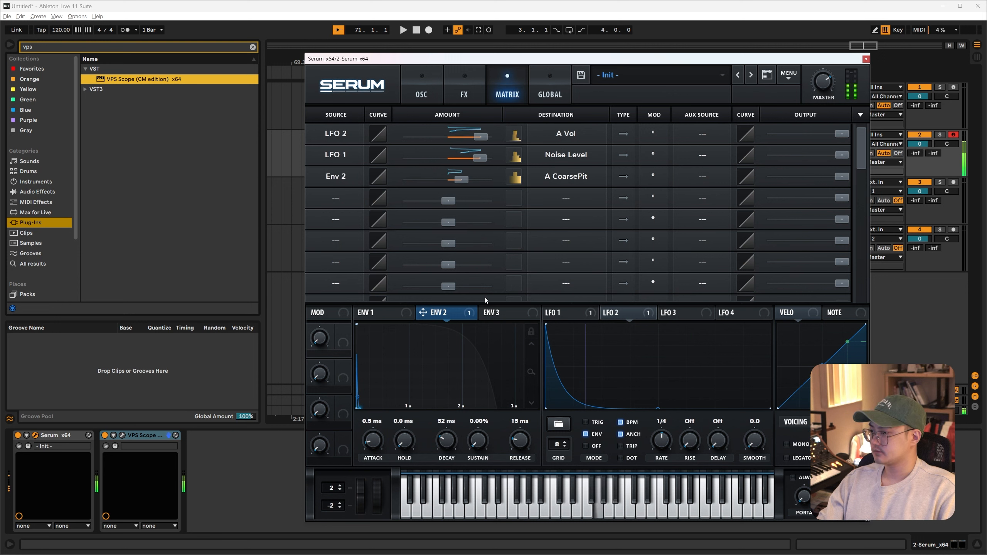
Shorten Env 2's decay to 8.6 ms and release to 6.0 ms, and reduce its coarse pitch modulation amount
{"action": "left_click_drag", "start_coordinate": [446, 440], "coordinate": [449, 445]}
{"action": "left_click_drag", "start_coordinate": [512, 447], "coordinate": [511, 453]}
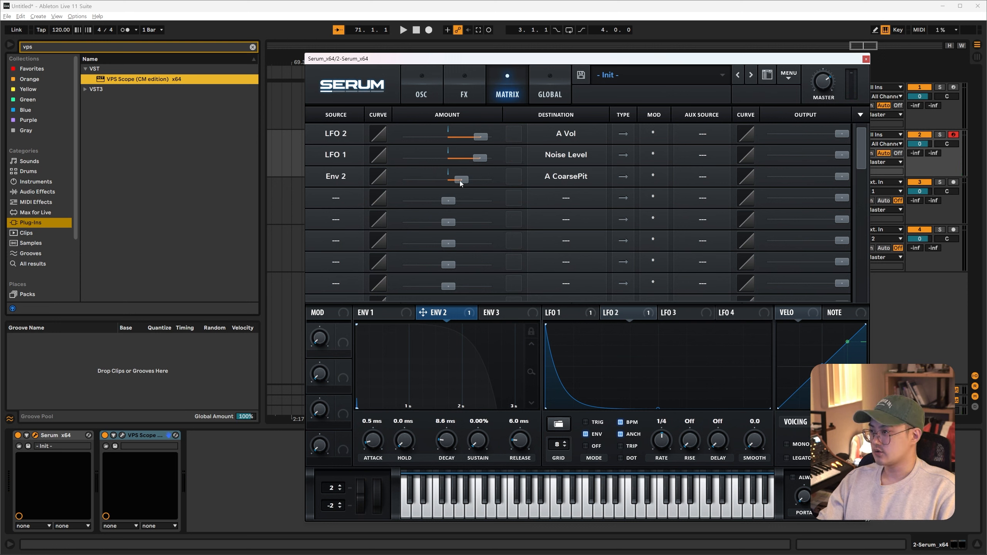
{"action": "left_click_drag", "start_coordinate": [460, 181], "coordinate": [456, 182]}
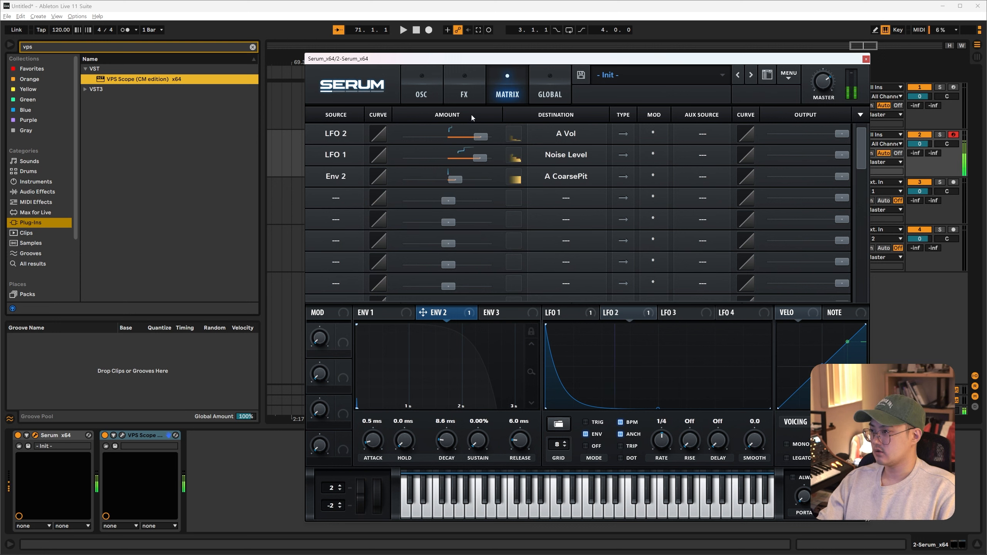
Enable Serum's Tube distortion effect and raise its drive
{"action": "left_click", "coordinate": [464, 93]}
{"action": "left_click", "coordinate": [326, 142]}
{"action": "left_click_drag", "start_coordinate": [720, 127], "coordinate": [718, 103]}
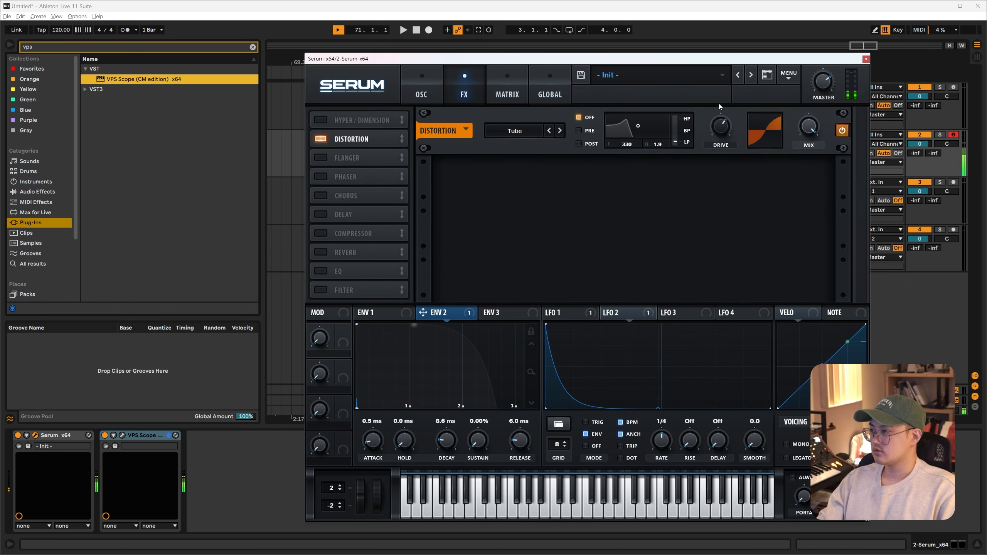
Enable the compressor in multiband mode, adjust its threshold and release, and reorder the distortion to follow it
{"action": "left_click", "coordinate": [321, 233]}
{"action": "left_click", "coordinate": [691, 194]}
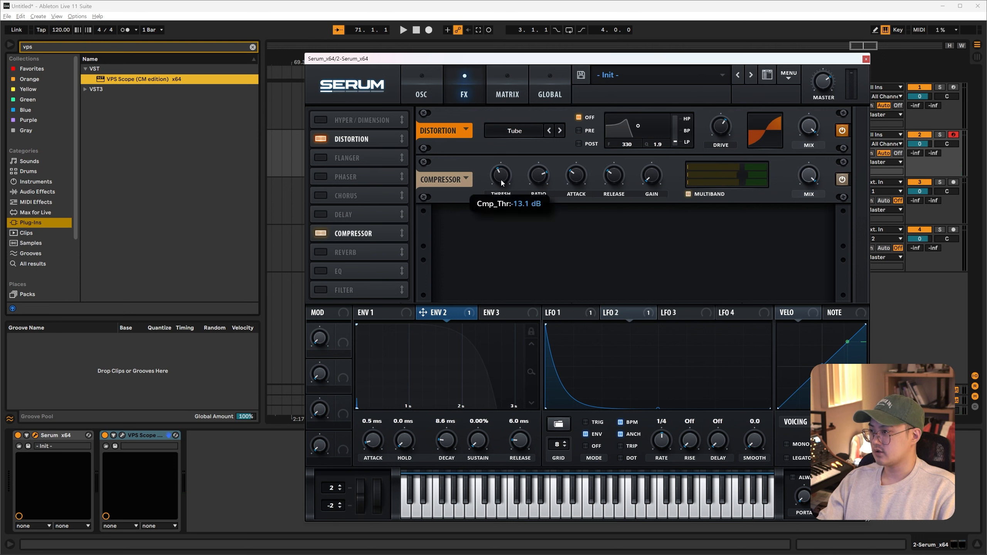
{"action": "left_click_drag", "start_coordinate": [501, 183], "coordinate": [501, 183]}
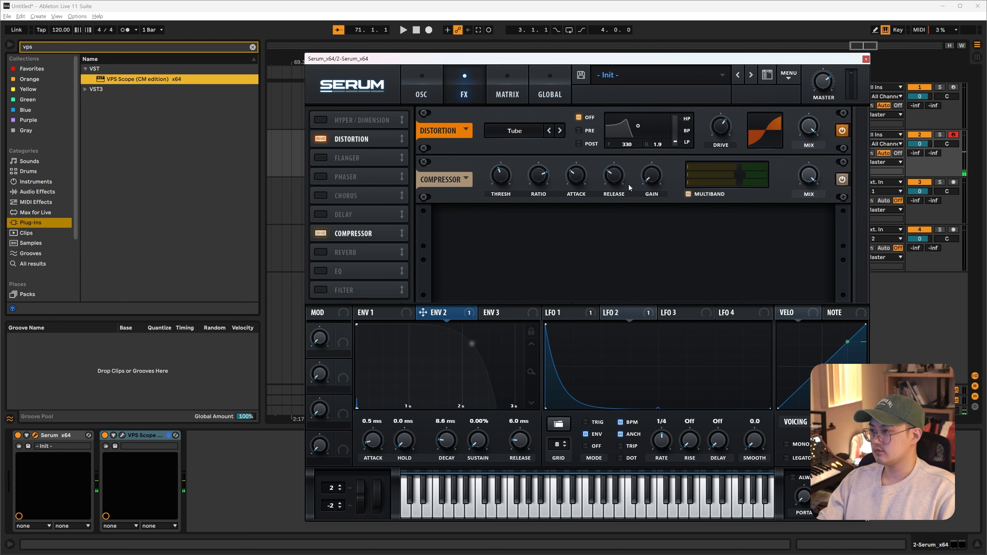
{"action": "left_click_drag", "start_coordinate": [615, 174], "coordinate": [616, 168]}
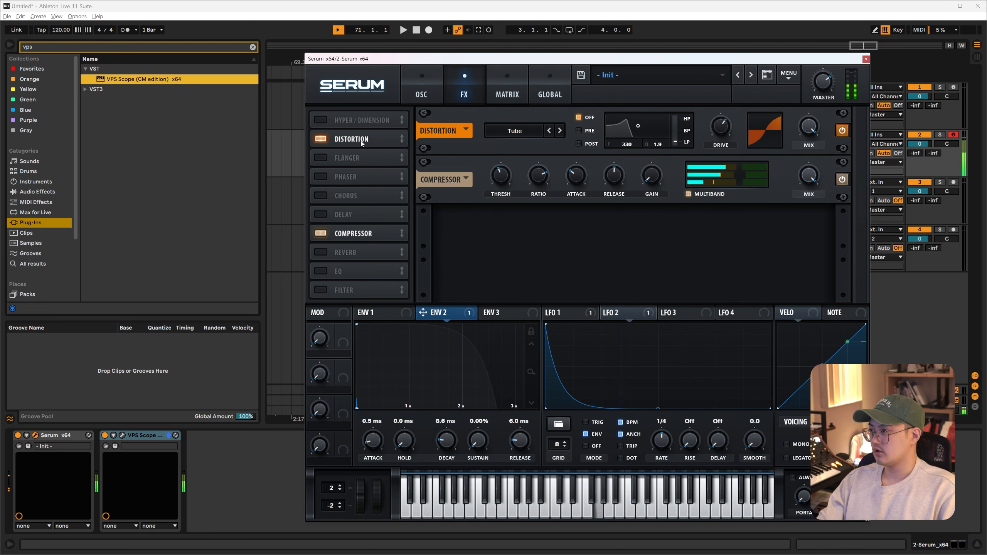
{"action": "left_click_drag", "start_coordinate": [351, 139], "coordinate": [367, 238]}
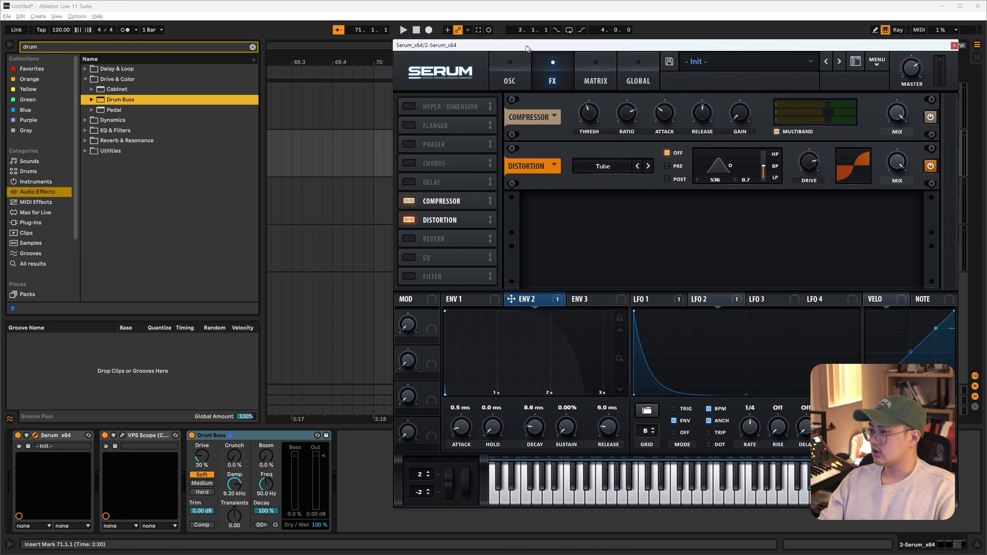
Set Drum Buss's transients to -1.00 and close the Serum window
{"action": "left_click_drag", "start_coordinate": [546, 52], "coordinate": [484, 26]}
{"action": "left_click", "coordinate": [234, 523]}
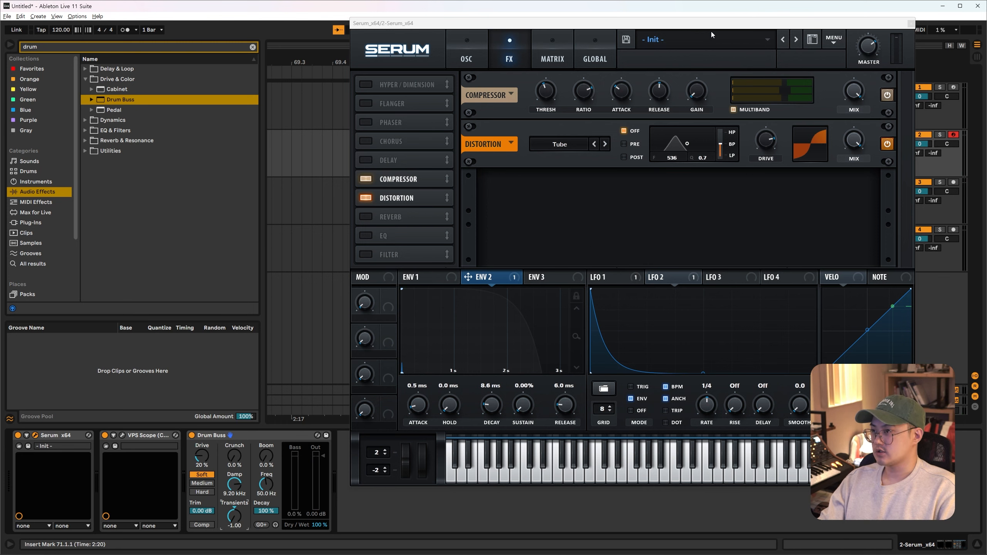
{"action": "left_click_drag", "start_coordinate": [714, 28], "coordinate": [630, 54]}
{"action": "left_click", "coordinate": [819, 54]}
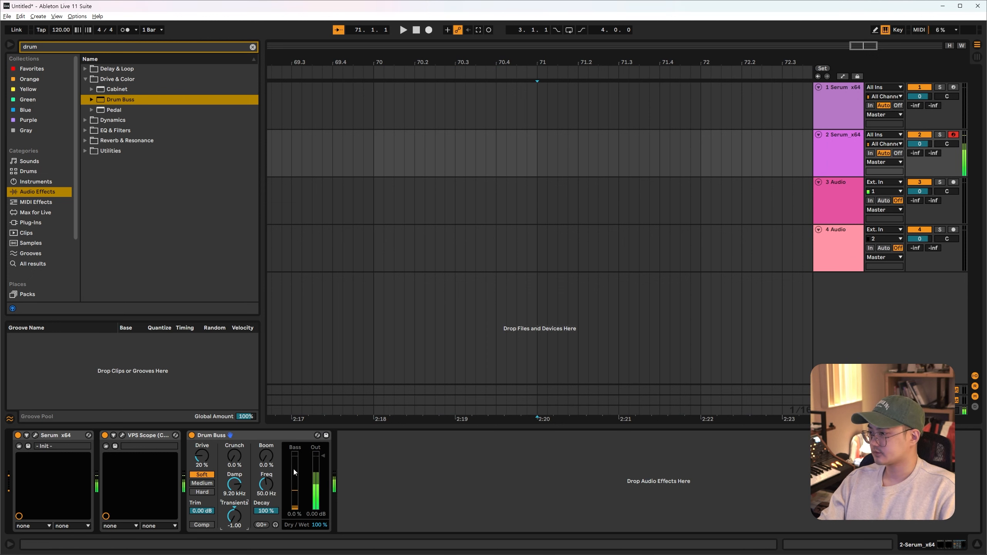
Set Drum Buss's crunch to 22% and output to -2.18 dB, comparing the Medium and Hard drive types before returning to Soft
{"action": "left_click_drag", "start_coordinate": [234, 456], "coordinate": [234, 453]}
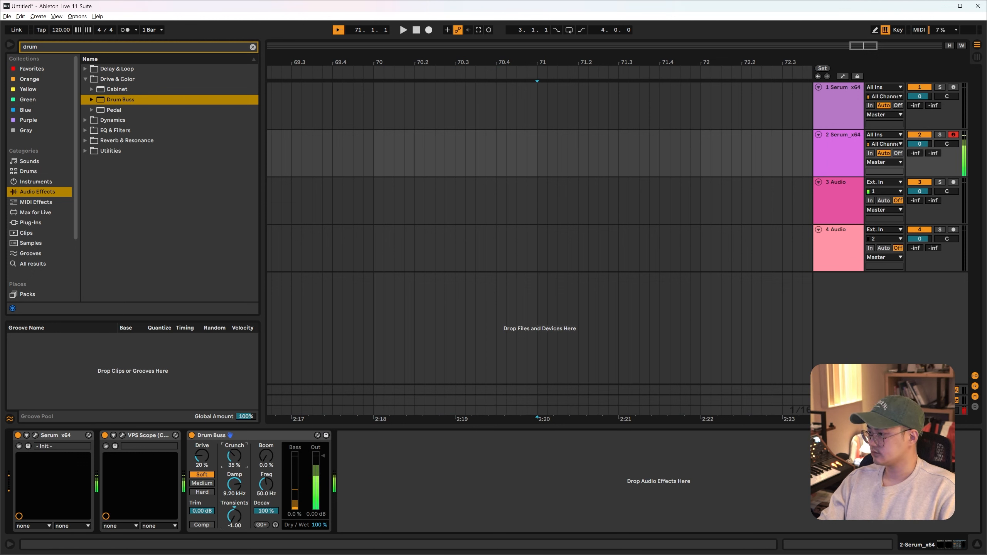
{"action": "left_click", "coordinate": [205, 484]}
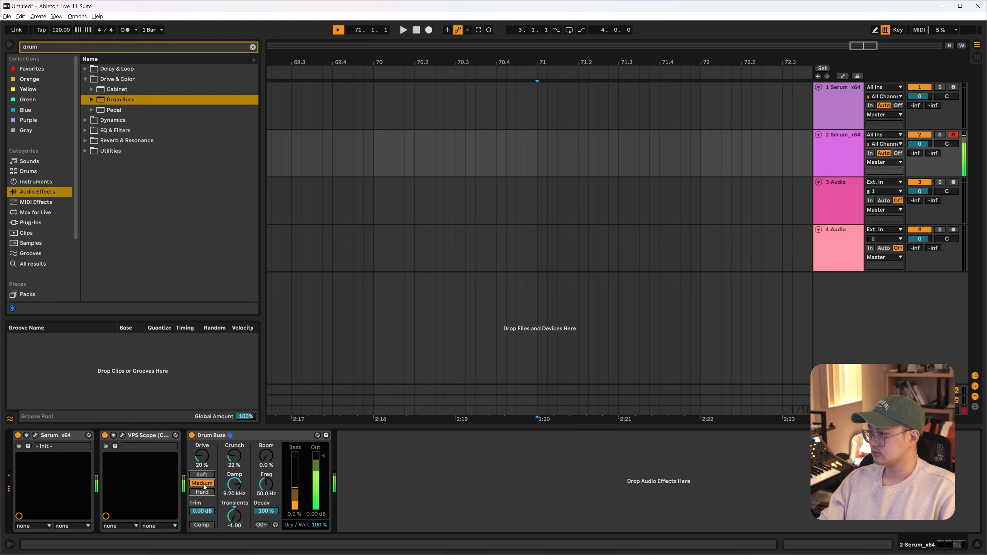
{"action": "left_click", "coordinate": [202, 492]}
{"action": "left_click", "coordinate": [203, 483]}
{"action": "left_click", "coordinate": [202, 475]}
{"action": "left_click_drag", "start_coordinate": [323, 455], "coordinate": [323, 459]}
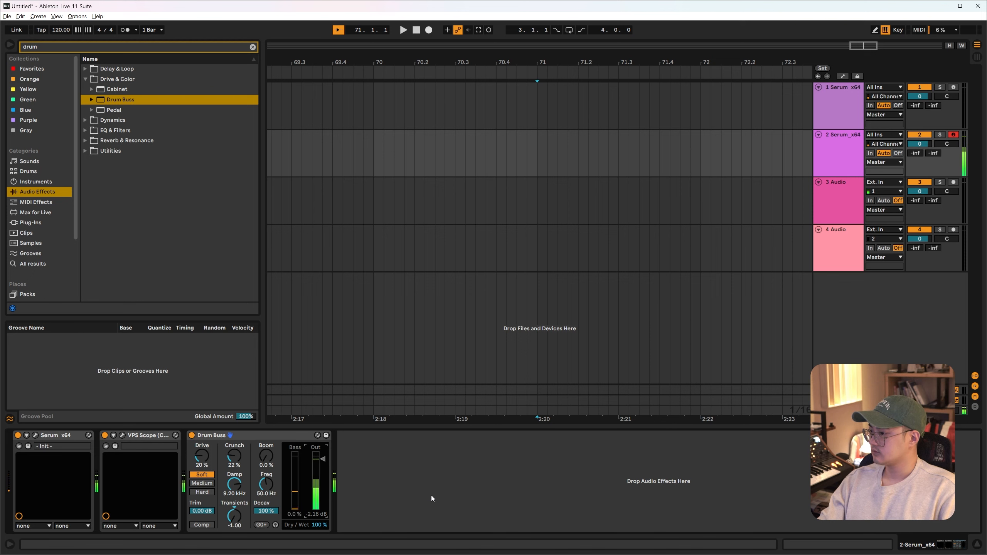
Find EQ Eight among the audio effects and add it after Drum Buss on track 2
{"action": "left_click", "coordinate": [57, 46]}
{"action": "type", "text": "eq"}
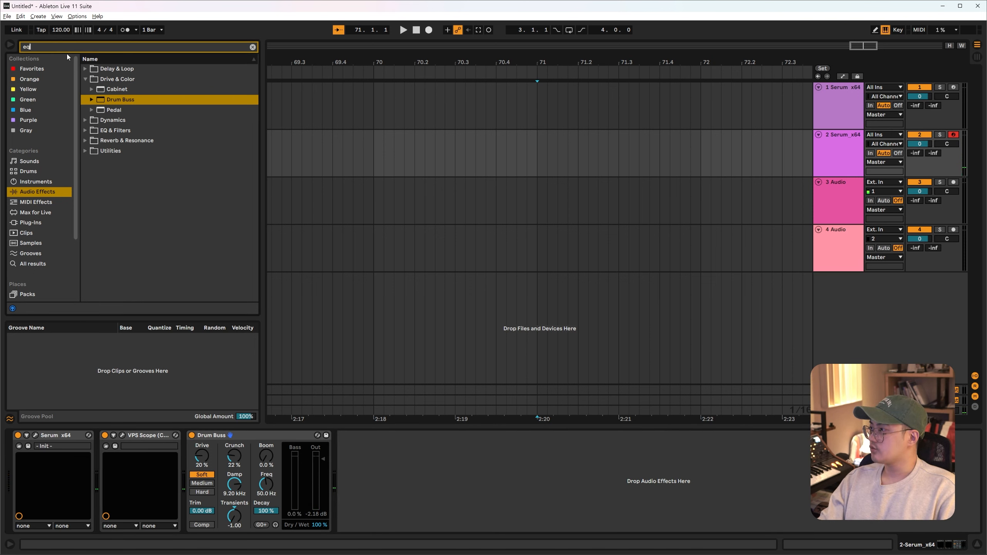
{"action": "left_click_drag", "start_coordinate": [127, 109], "coordinate": [504, 457]}
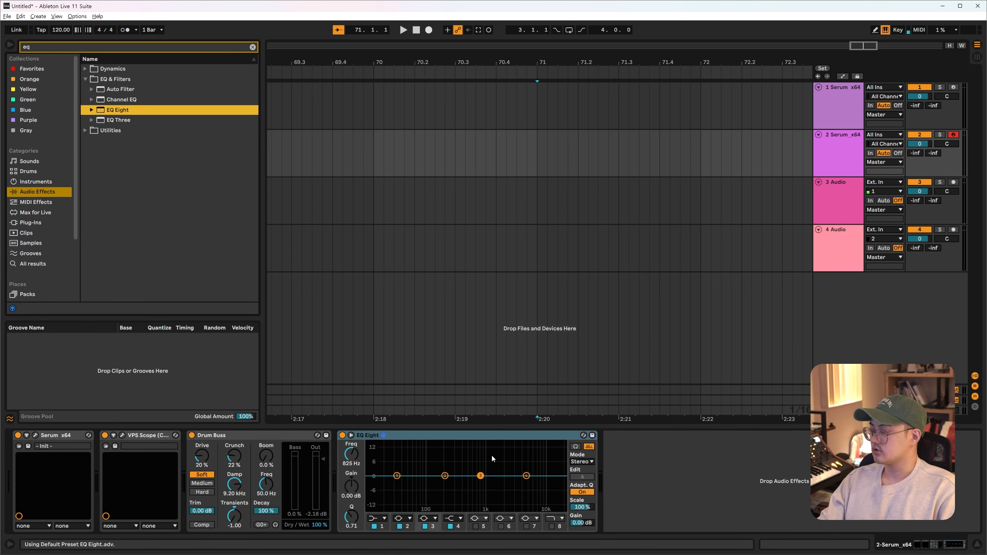
Apply a steep low cut with EQ Eight's band 1, boost 7.42 kHz by 1.86 dB, and lower Drum Buss's output to -5.15 dB
{"action": "left_click", "coordinate": [378, 519]}
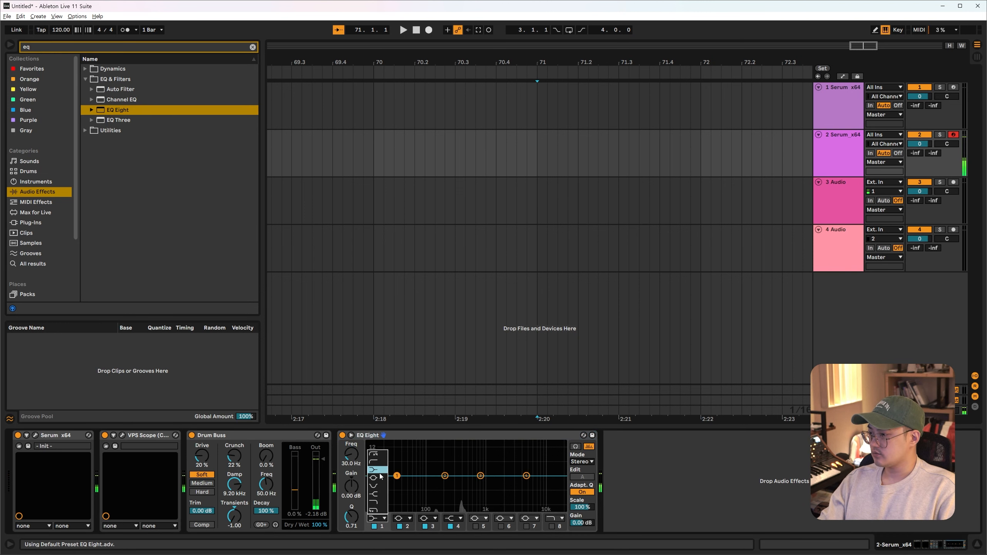
{"action": "left_click", "coordinate": [375, 454]}
{"action": "left_click_drag", "start_coordinate": [396, 483], "coordinate": [535, 471]}
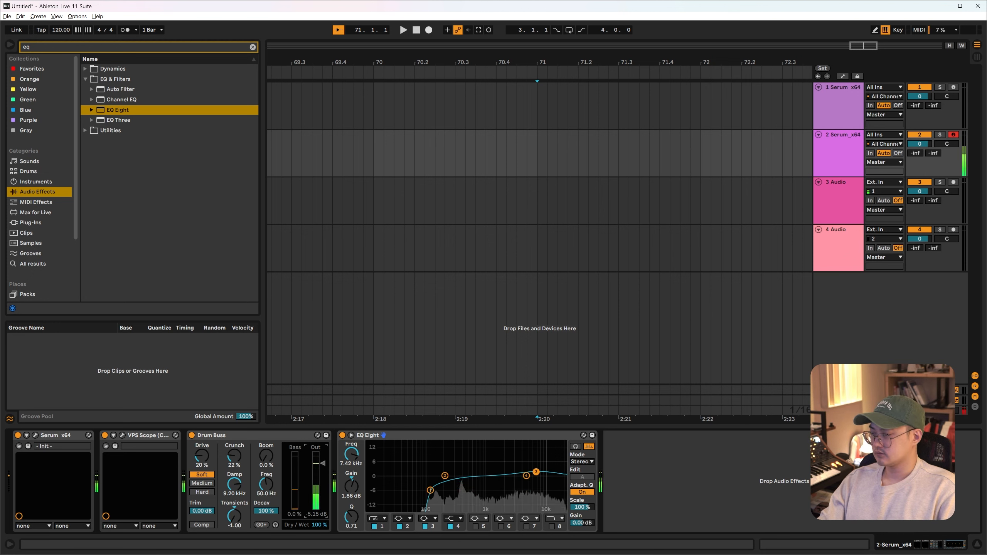
{"action": "left_click_drag", "start_coordinate": [323, 459], "coordinate": [324, 464]}
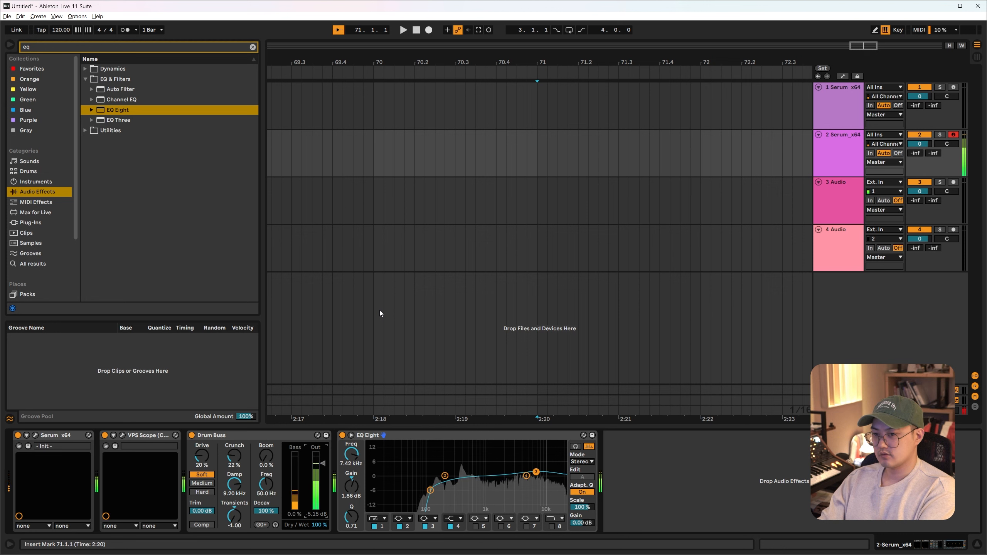
Audition track 1's kick against track 2's percussive sound
{"action": "left_click", "coordinate": [541, 110]}
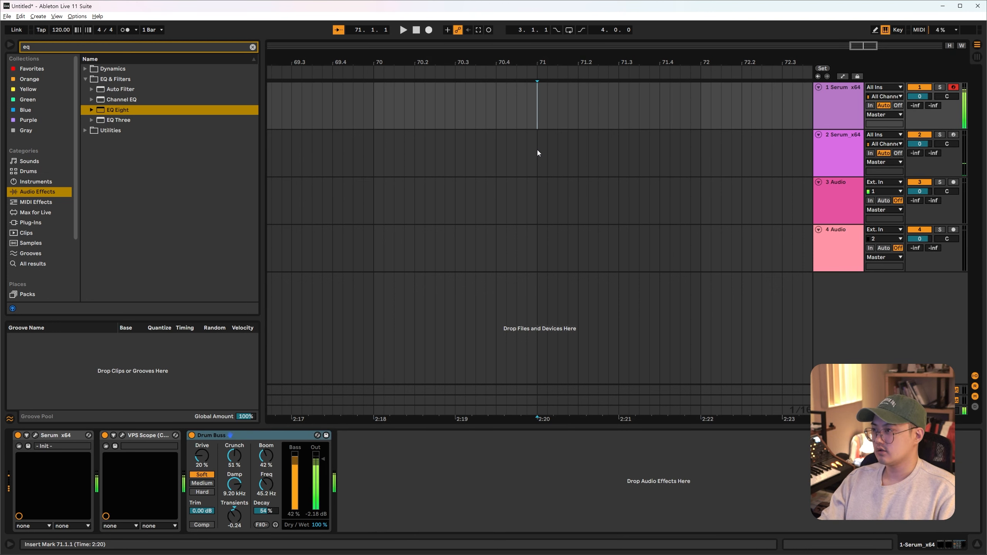
{"action": "left_click", "coordinate": [538, 152]}
Insert a new MIDI track below track 2 and load Serum on it
{"action": "left_click", "coordinate": [842, 158]}
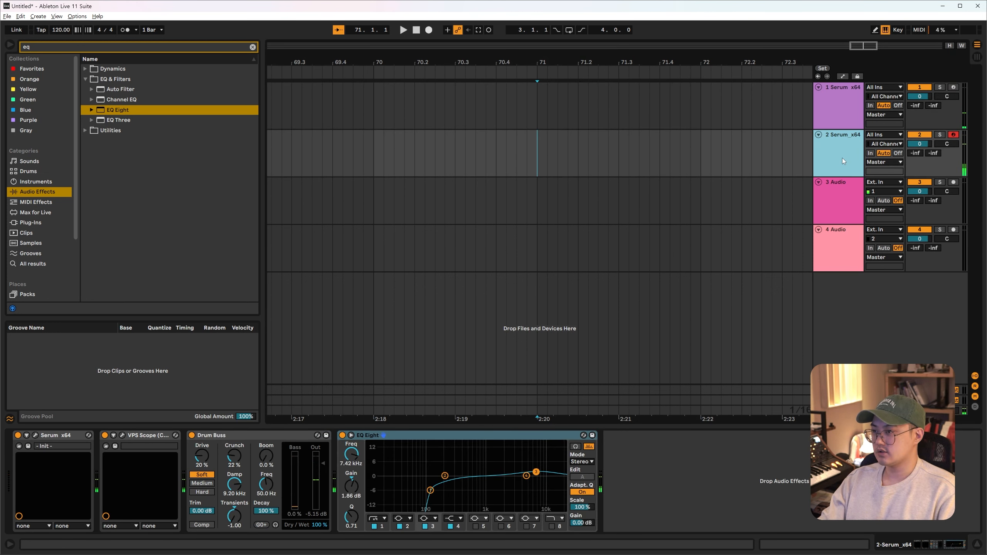
{"action": "key", "text": "ctrl+shift+t"}
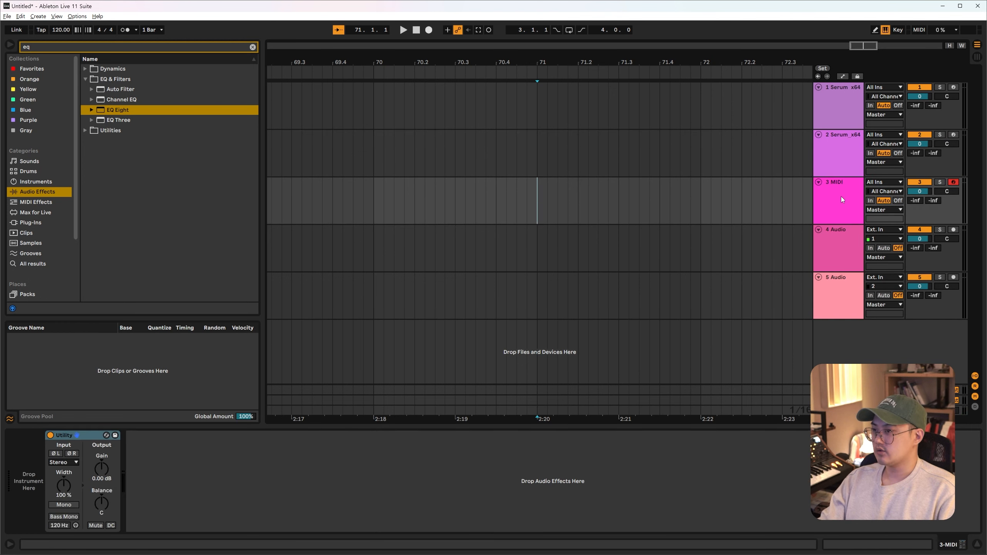
{"action": "left_click", "coordinate": [61, 48]}
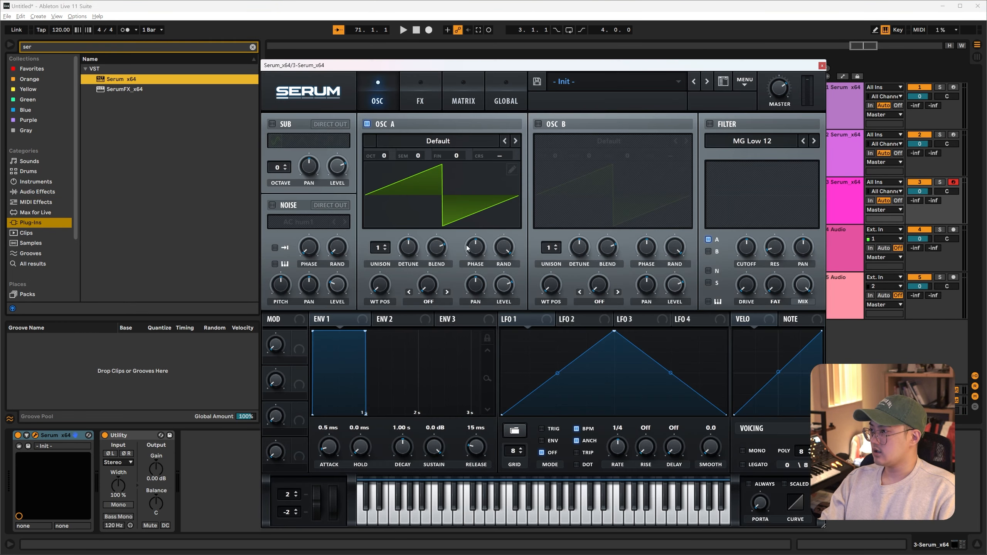
Turn off oscillator A and enable the noise oscillator with the Analog BrightWhite sample
{"action": "left_click", "coordinate": [381, 124]}
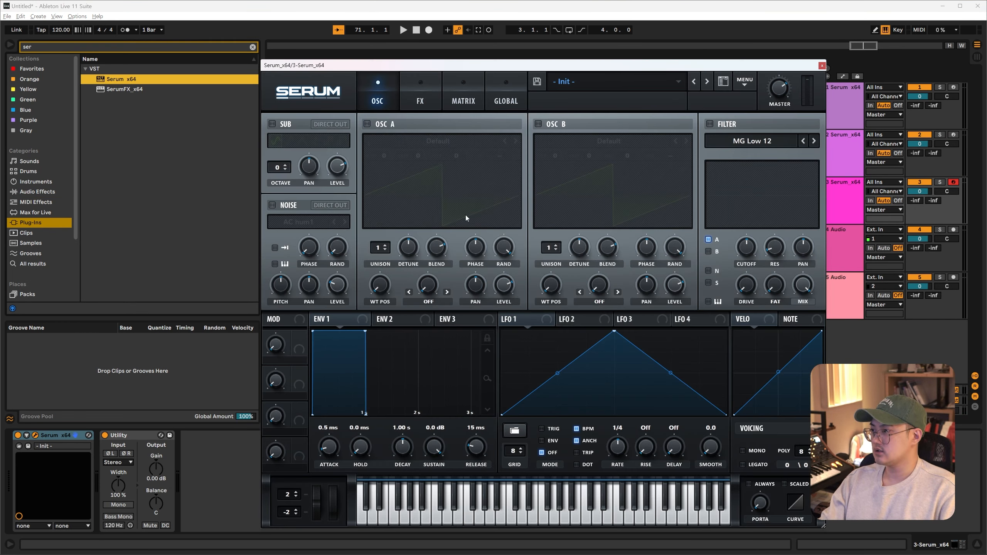
{"action": "left_click", "coordinate": [286, 209]}
{"action": "left_click", "coordinate": [307, 222]}
{"action": "mouse_move", "coordinate": [307, 233]}
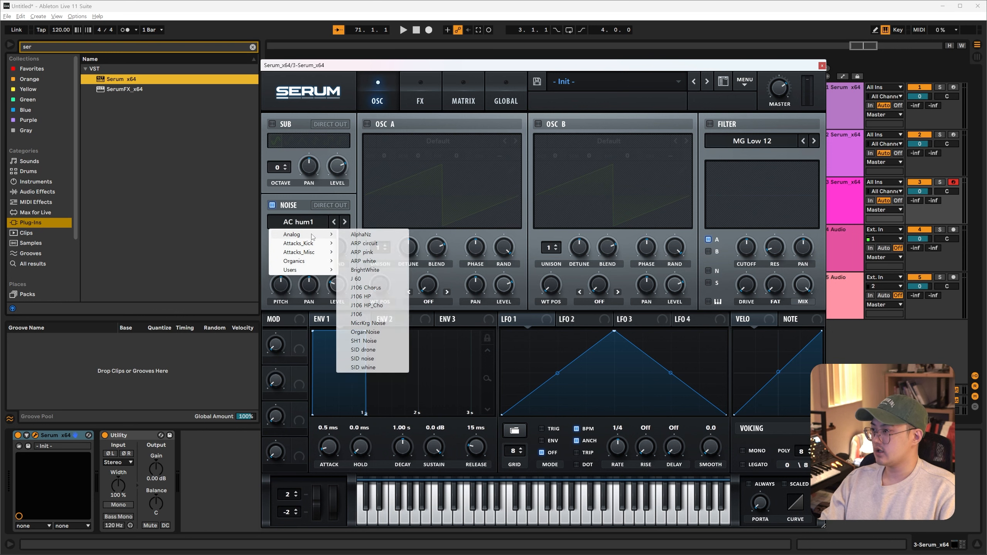
{"action": "left_click", "coordinate": [373, 270]}
Enable Serum's EQ effect, switch its low band to a low cut, and raise the cutoff frequency
{"action": "left_click", "coordinate": [439, 106]}
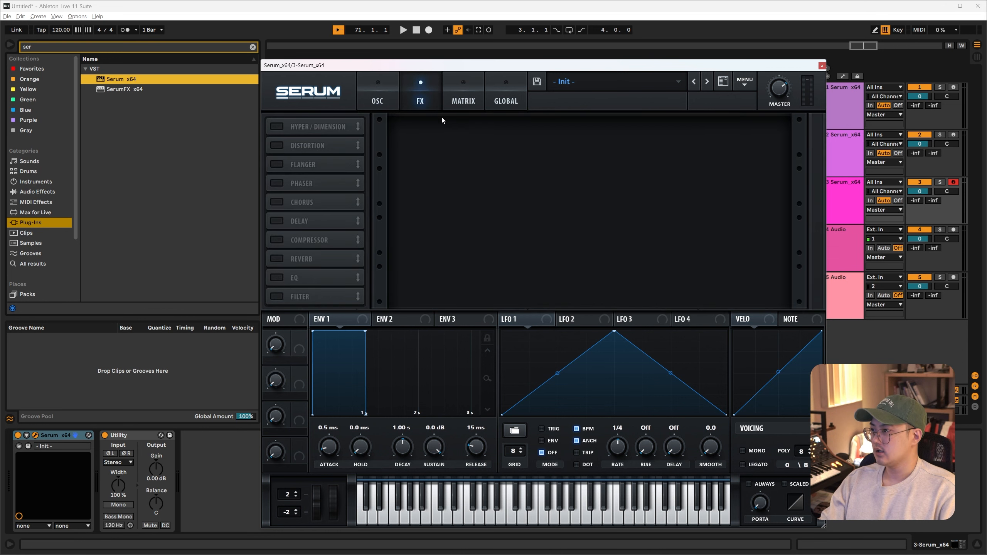
{"action": "left_click", "coordinate": [278, 277]}
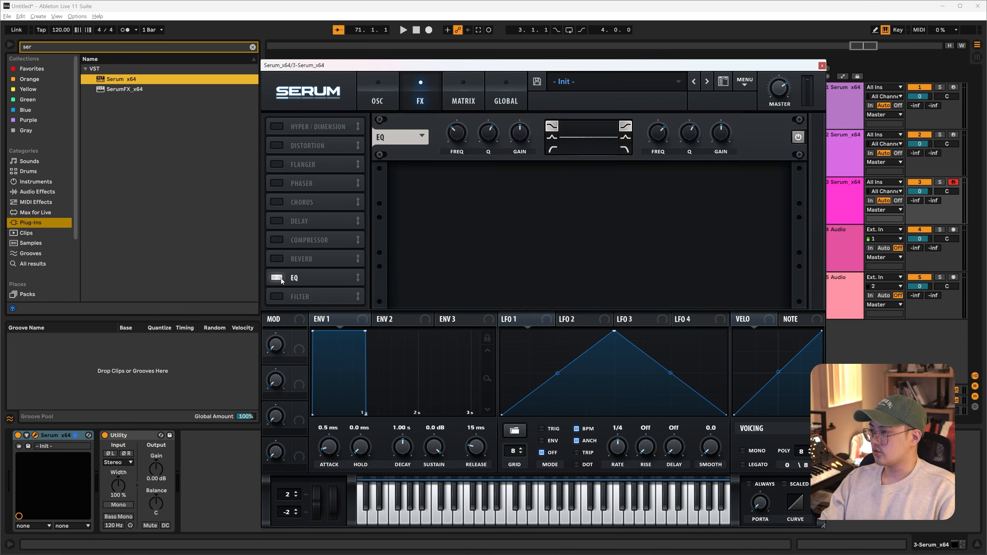
{"action": "left_click", "coordinate": [554, 150]}
{"action": "left_click_drag", "start_coordinate": [462, 131], "coordinate": [471, 107]}
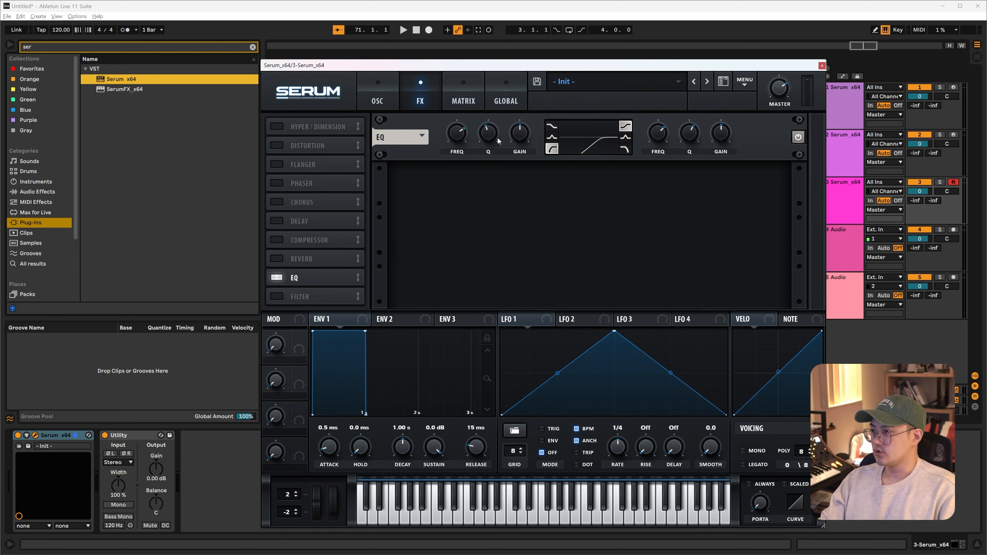
Shorten Env 1 to 0.0 ms attack, 123 ms decay and -oo dB sustain, and boost the EQ's high shelf gain
{"action": "left_click_drag", "start_coordinate": [434, 447], "coordinate": [401, 455]}
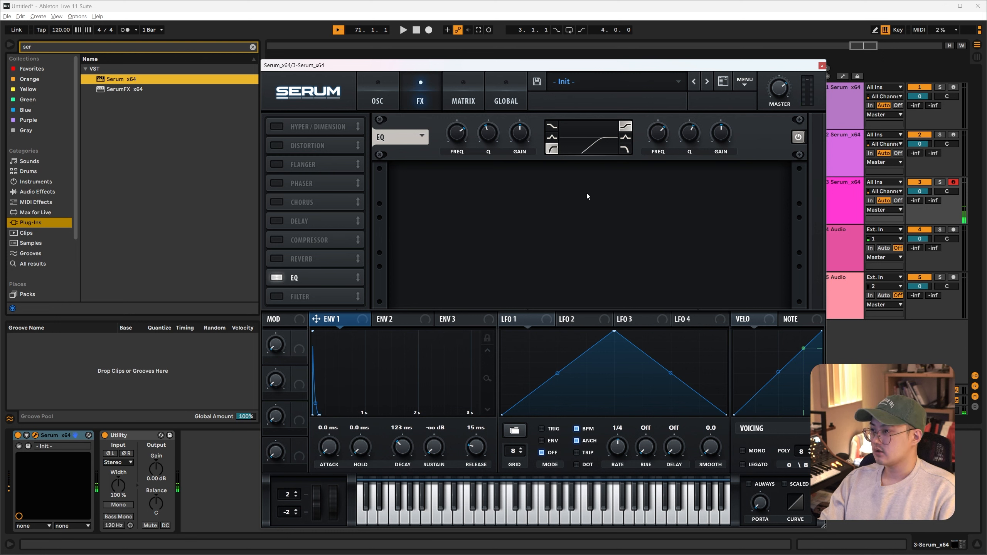
{"action": "left_click_drag", "start_coordinate": [720, 147], "coordinate": [727, 124]}
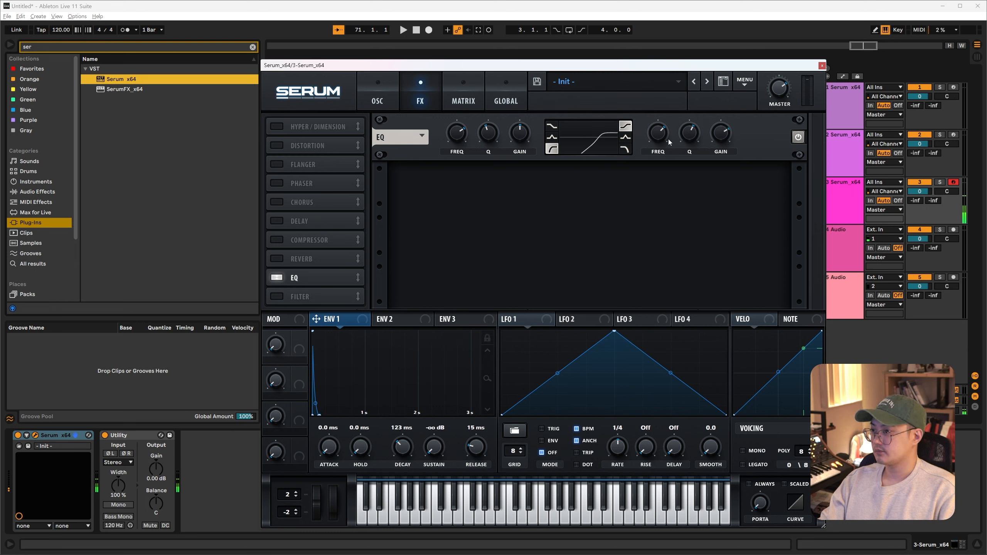
Set Env 1's release to 245 ms and its decay to 70 ms
{"action": "left_click_drag", "start_coordinate": [487, 453], "coordinate": [486, 444]}
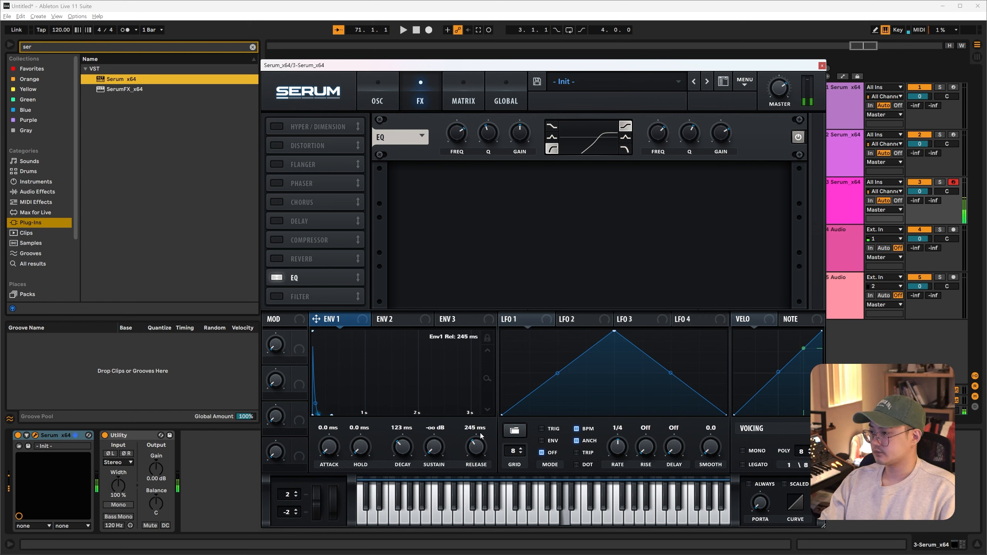
{"action": "left_click_drag", "start_coordinate": [402, 454], "coordinate": [406, 452]}
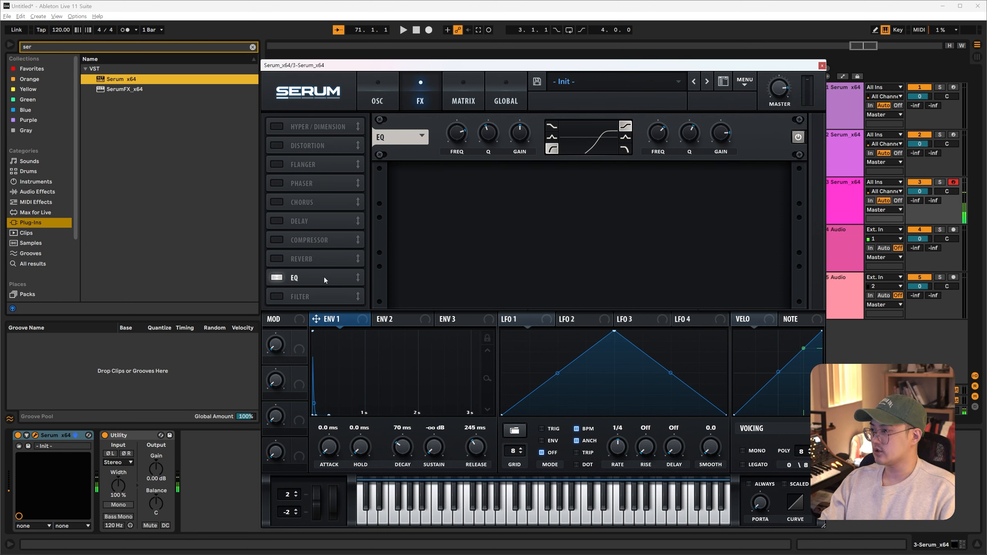
Move the Phaser after the EQ in the effects chain, enable it, and lower its mix
{"action": "left_click_drag", "start_coordinate": [309, 163], "coordinate": [311, 290]}
{"action": "left_click", "coordinate": [276, 279]}
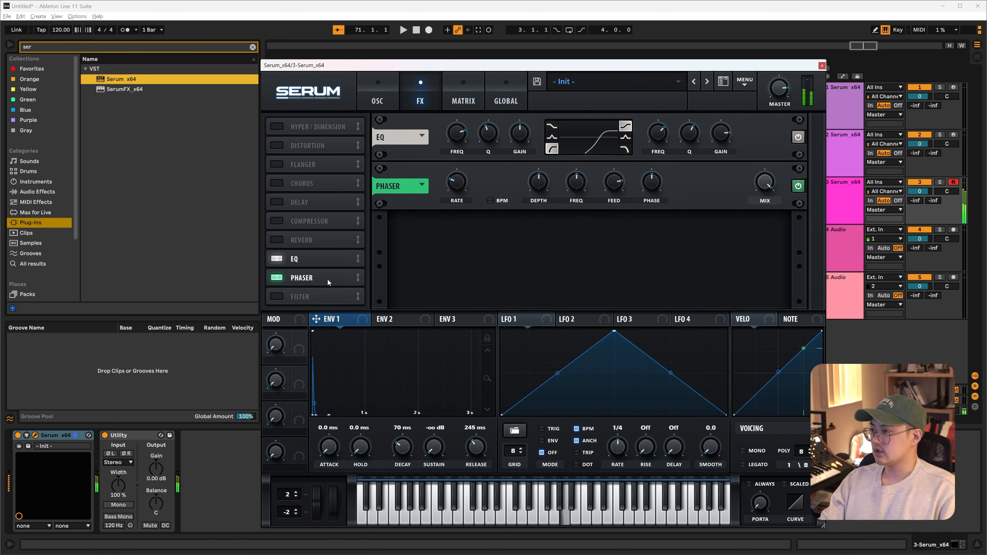
{"action": "left_click_drag", "start_coordinate": [764, 183], "coordinate": [767, 230]}
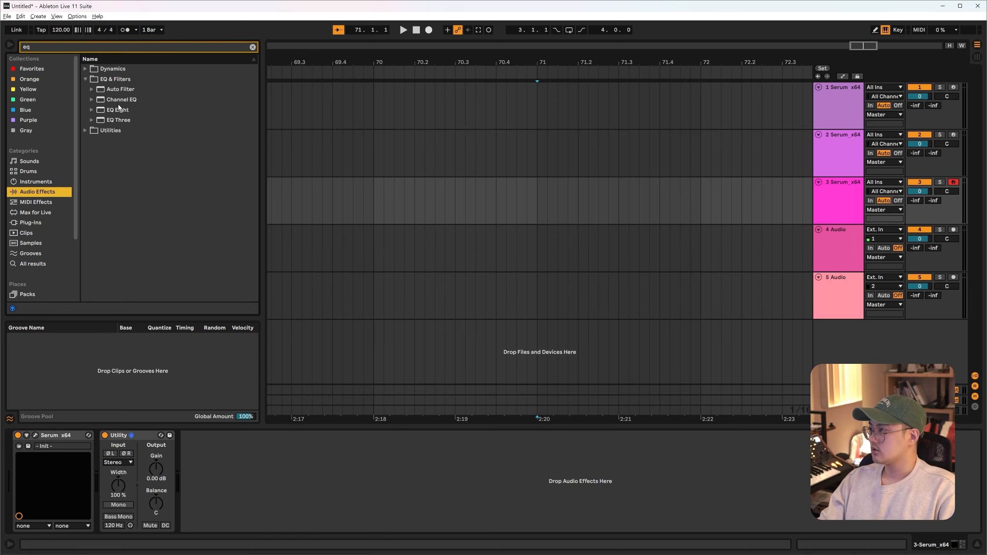
Add EQ Eight after Utility on track 3 and dip band 3 by -7.31 dB at 2.06 kHz
{"action": "left_click", "coordinate": [118, 110]}
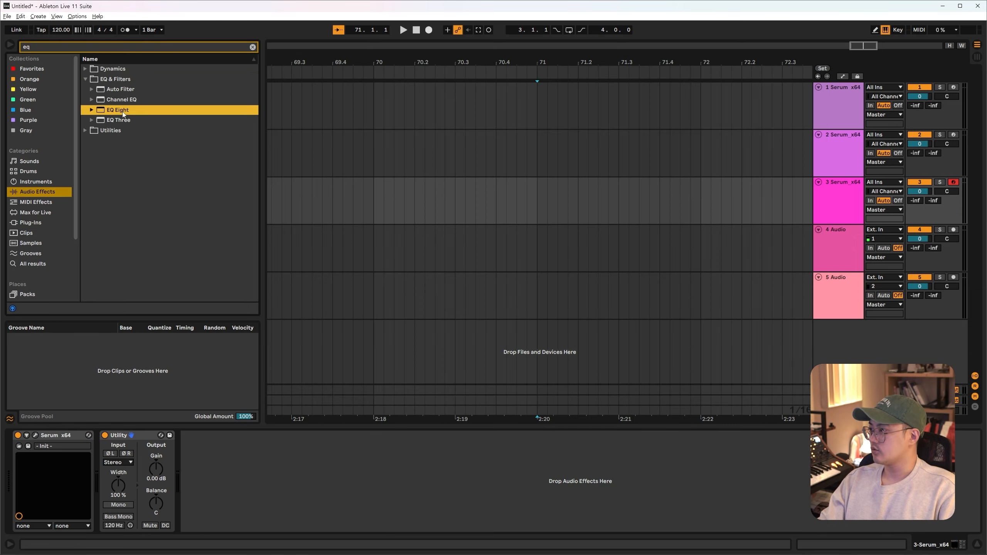
{"action": "left_click_drag", "start_coordinate": [117, 110], "coordinate": [347, 492]}
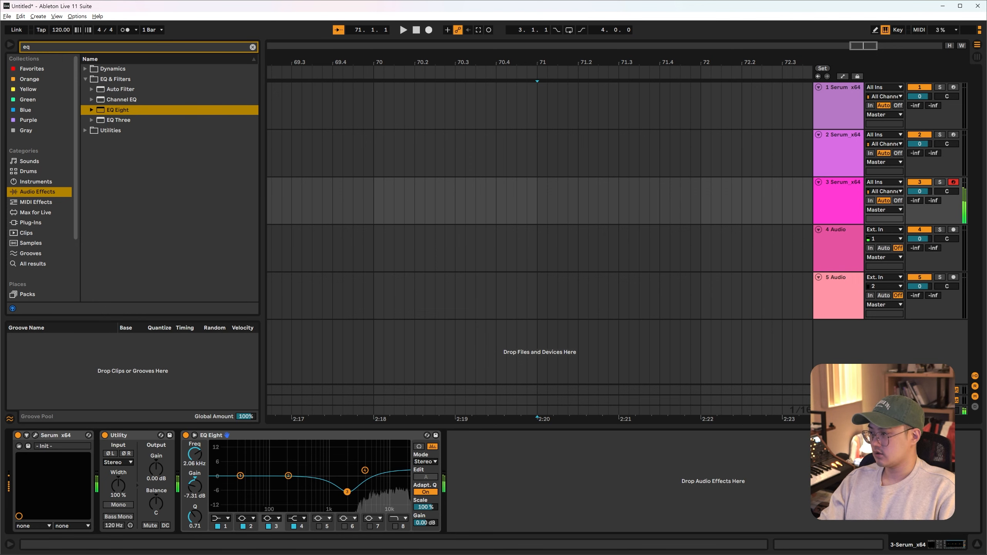
Reopen track 3's Serum, set Env 1's release to 65 ms, and close the plug-in window
{"action": "left_click", "coordinate": [35, 435]}
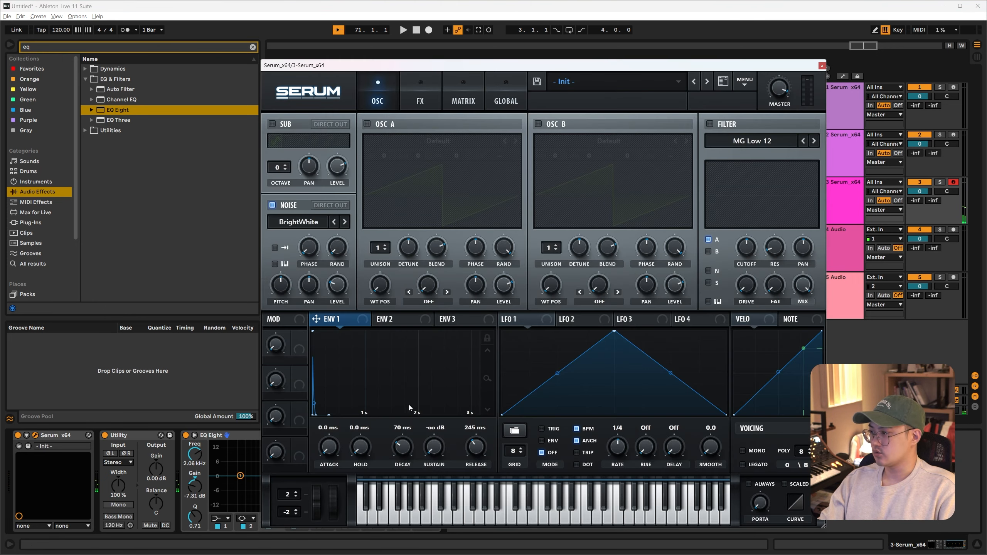
{"action": "left_click_drag", "start_coordinate": [477, 447], "coordinate": [478, 456]}
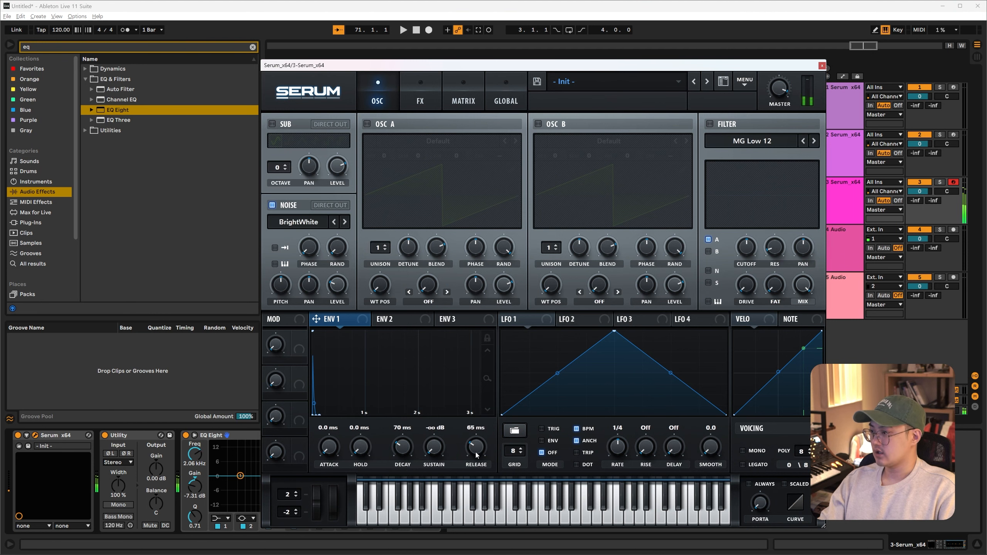
{"action": "left_click", "coordinate": [822, 66]}
Insert a new MIDI track below track 3 and load Serum on it
{"action": "key", "text": "ctrl+shift+t"}
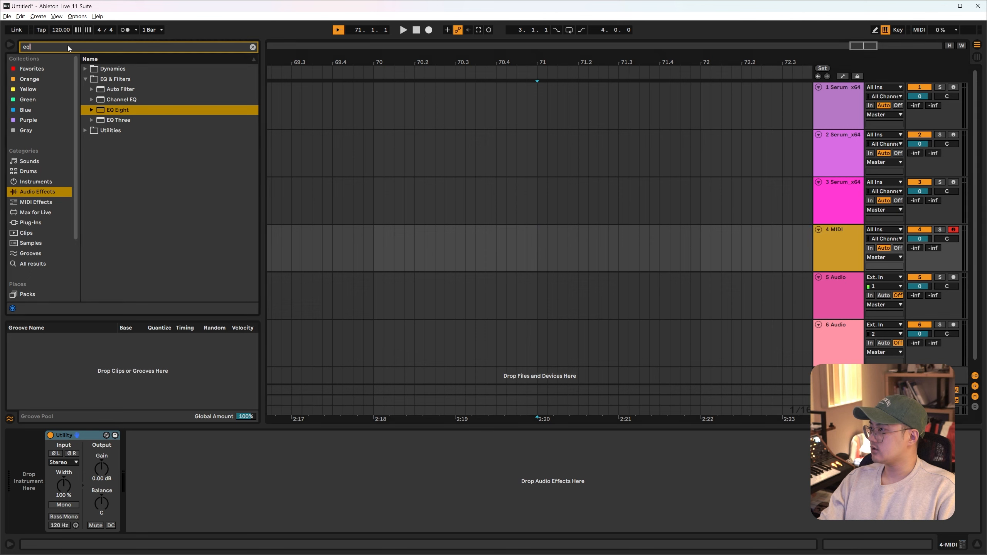
{"action": "key", "text": "BackSpace"}
{"action": "key", "text": "BackSpace"}
{"action": "type", "text": "ser"}
{"action": "left_click", "coordinate": [40, 224]}
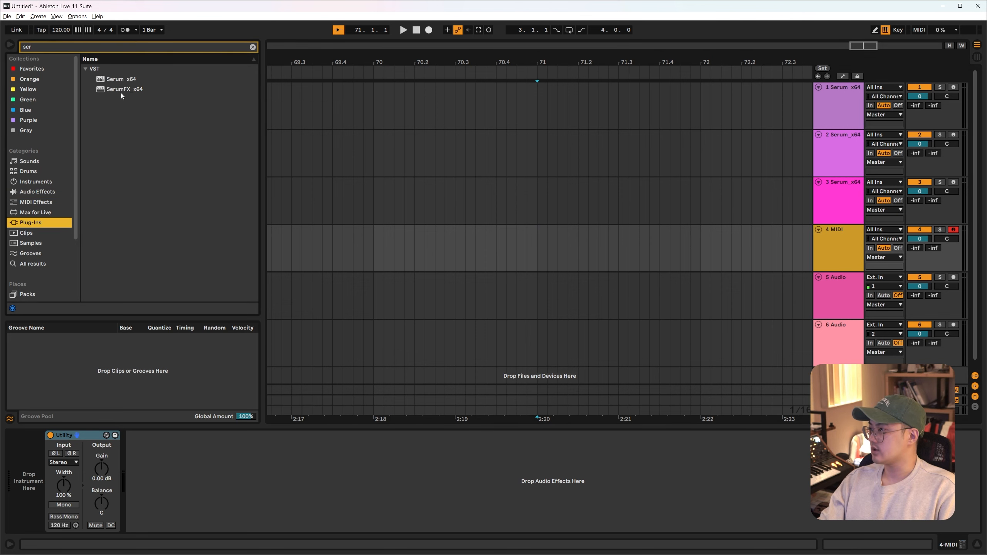
{"action": "left_click", "coordinate": [121, 80]}
Load the Analog Basic Shapes wavetable into oscillator A
{"action": "left_click", "coordinate": [434, 153]}
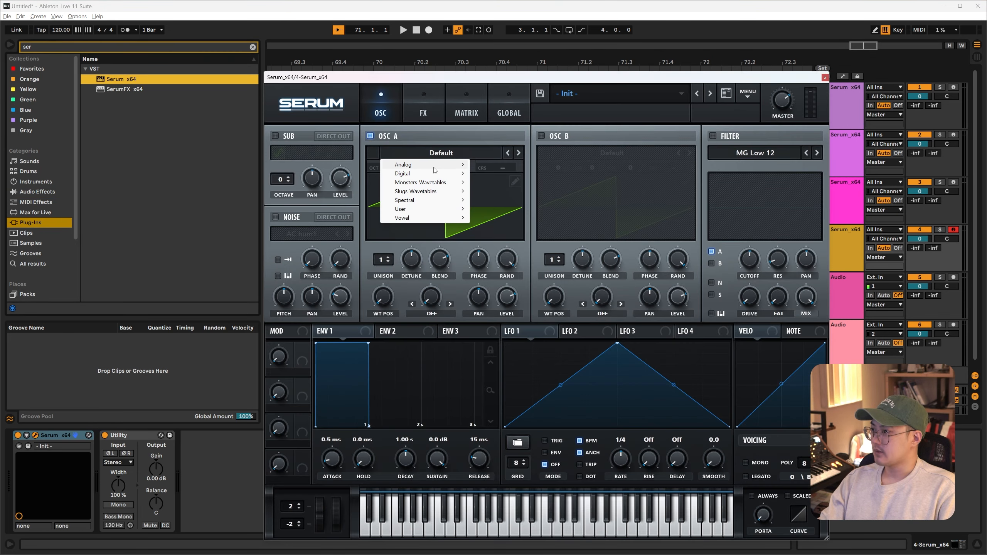
{"action": "mouse_move", "coordinate": [433, 167]}
{"action": "left_click", "coordinate": [508, 209]}
{"action": "left_click_drag", "start_coordinate": [568, 77], "coordinate": [512, 51]}
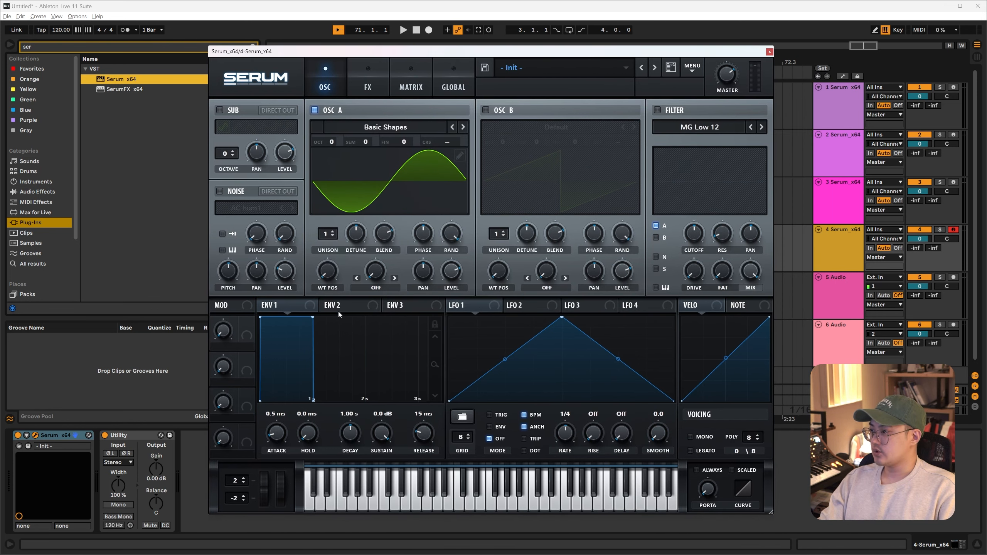
Set Env 1 to -oo dB sustain, 324 ms decay and 362 ms release, and set oscillator A's octave to -1
{"action": "left_click_drag", "start_coordinate": [391, 435], "coordinate": [391, 474]}
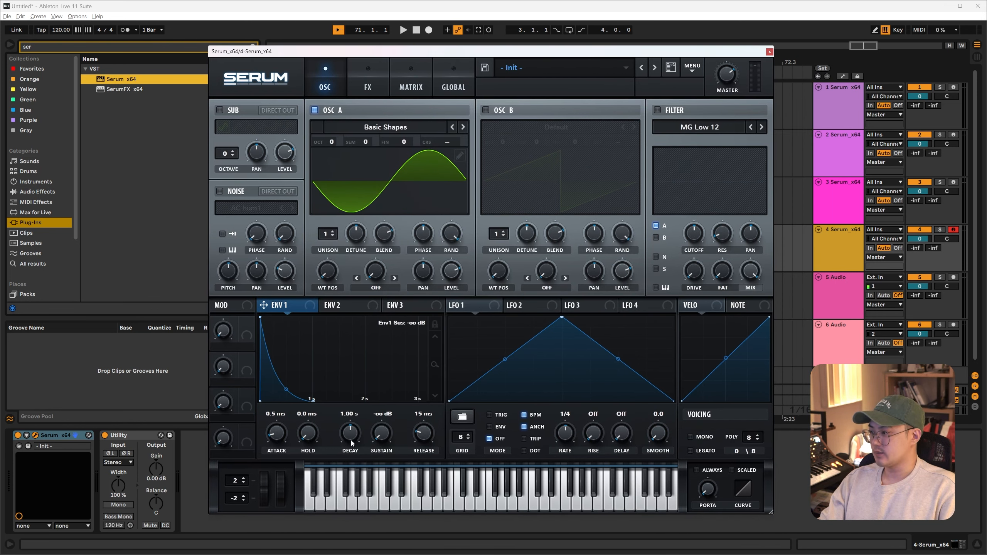
{"action": "left_click_drag", "start_coordinate": [351, 441], "coordinate": [352, 449]}
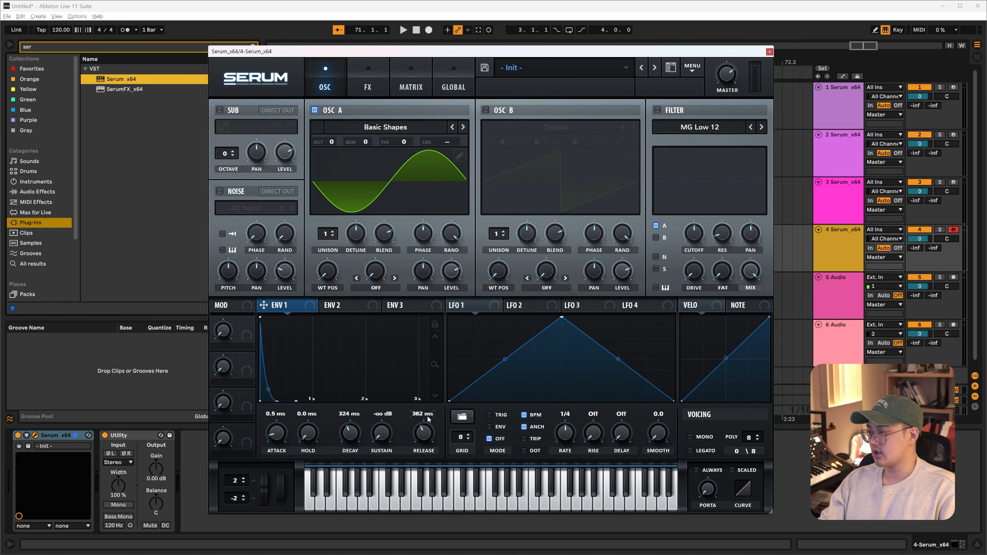
{"action": "left_click_drag", "start_coordinate": [329, 139], "coordinate": [332, 165]}
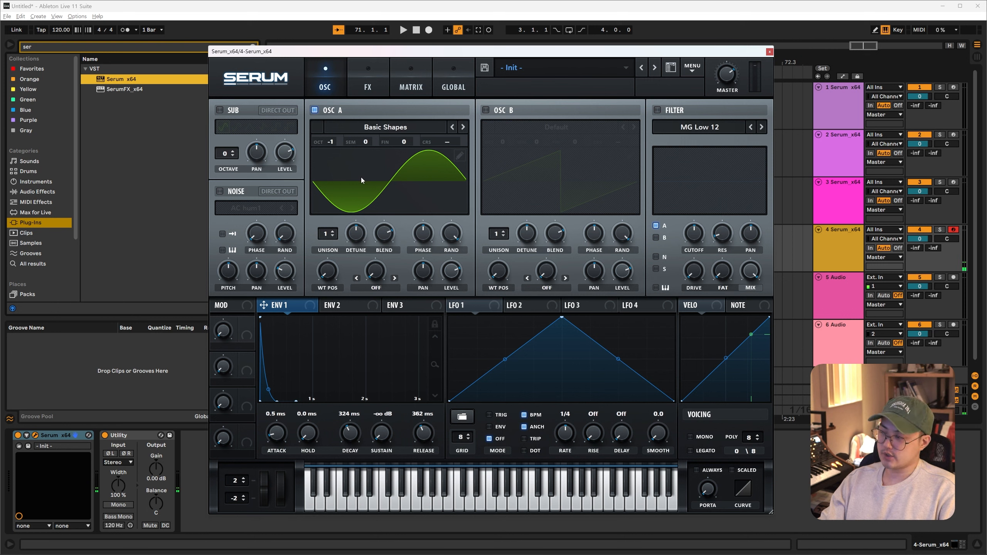
Trim Env 1 to 307 ms decay and 324 ms release, and audition notes with the computer keyboard one octave lower
{"action": "key", "text": "f"}
{"action": "key", "text": "s"}
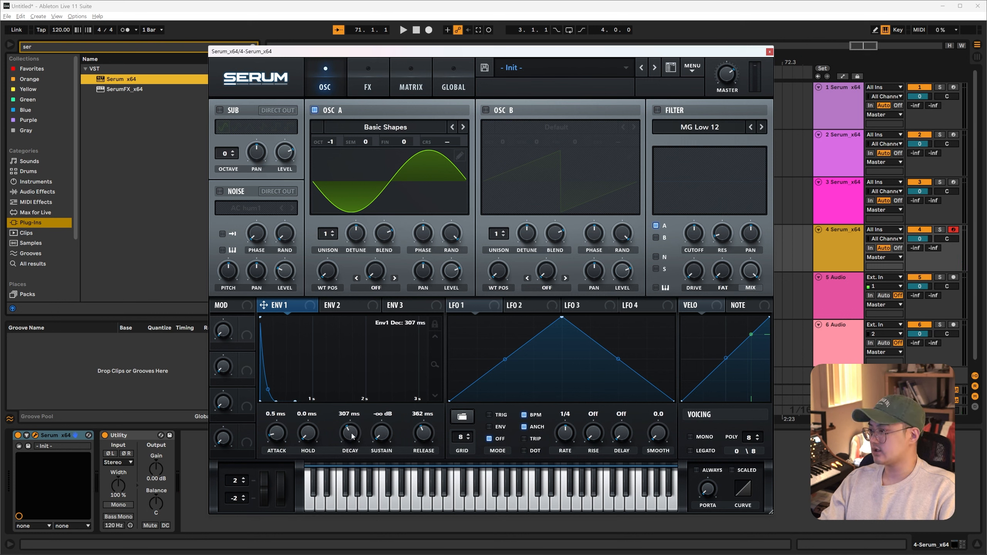
{"action": "left_click_drag", "start_coordinate": [423, 434], "coordinate": [424, 439]}
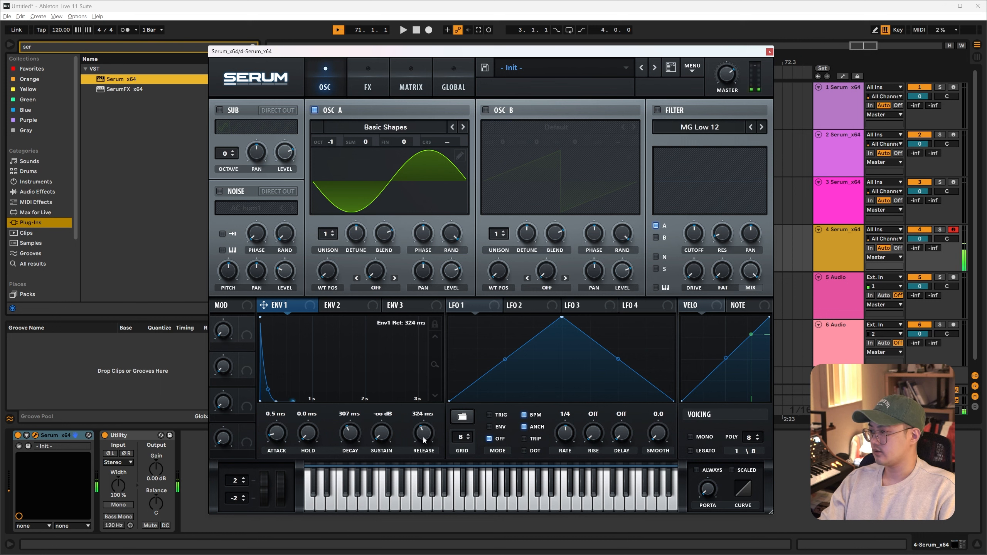
{"action": "key", "text": "z"}
{"action": "key", "text": "g"}
{"action": "key", "text": "j"}
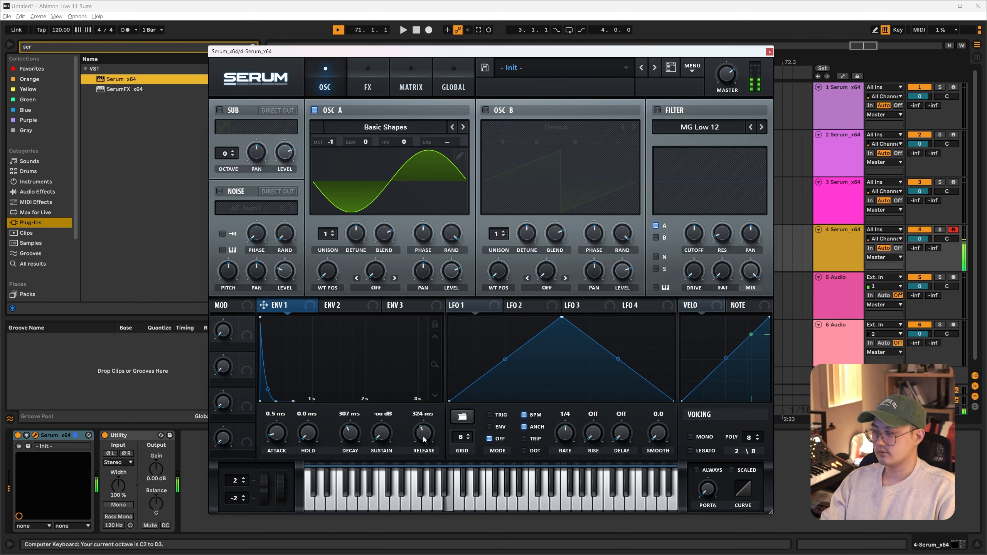
{"action": "key", "text": "d"}
{"action": "key", "text": "g"}
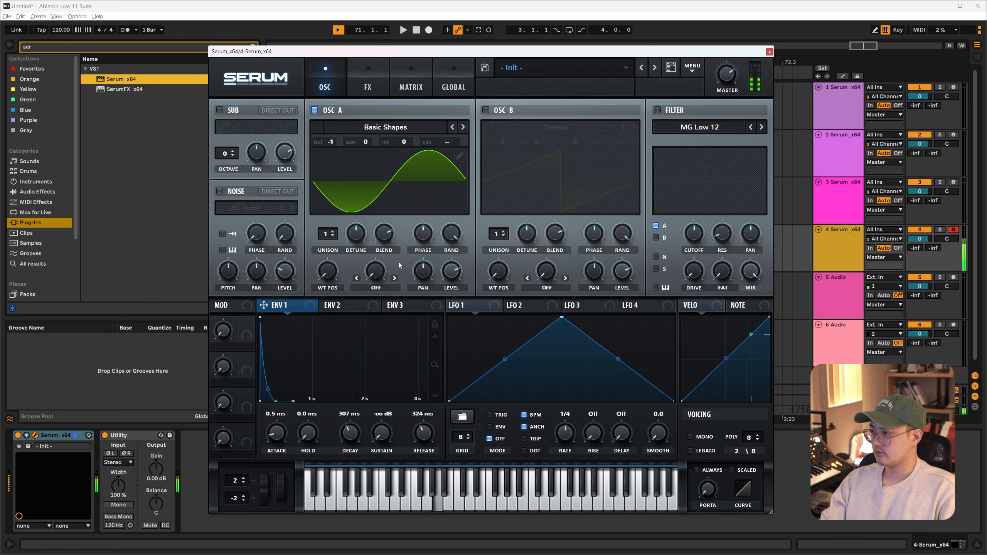
Set Env 2 to 0.00% sustain and 44 ms decay, and assign it to oscillator A's coarse pitch
{"action": "left_click", "coordinate": [369, 306]}
{"action": "left_click_drag", "start_coordinate": [373, 440], "coordinate": [348, 455]}
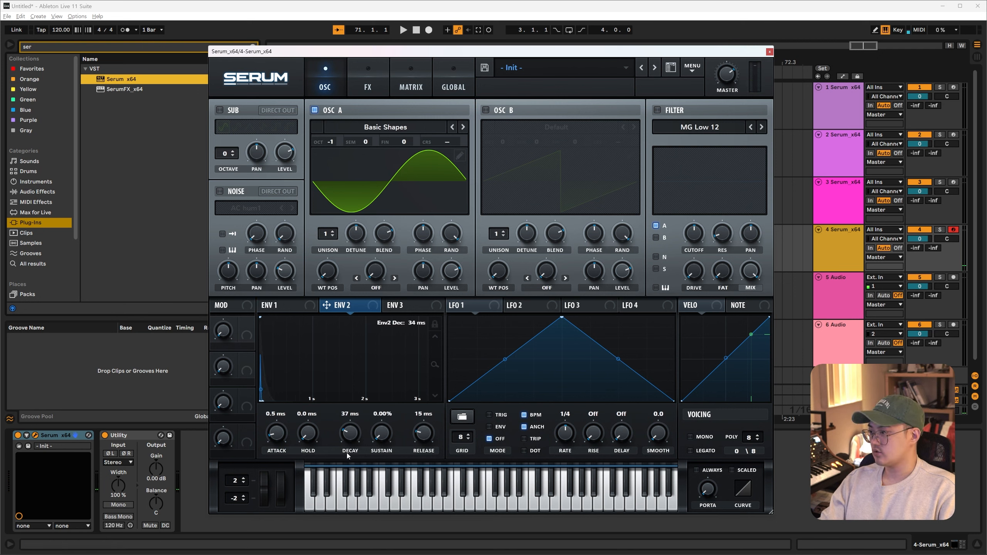
{"action": "left_click", "coordinate": [424, 74]}
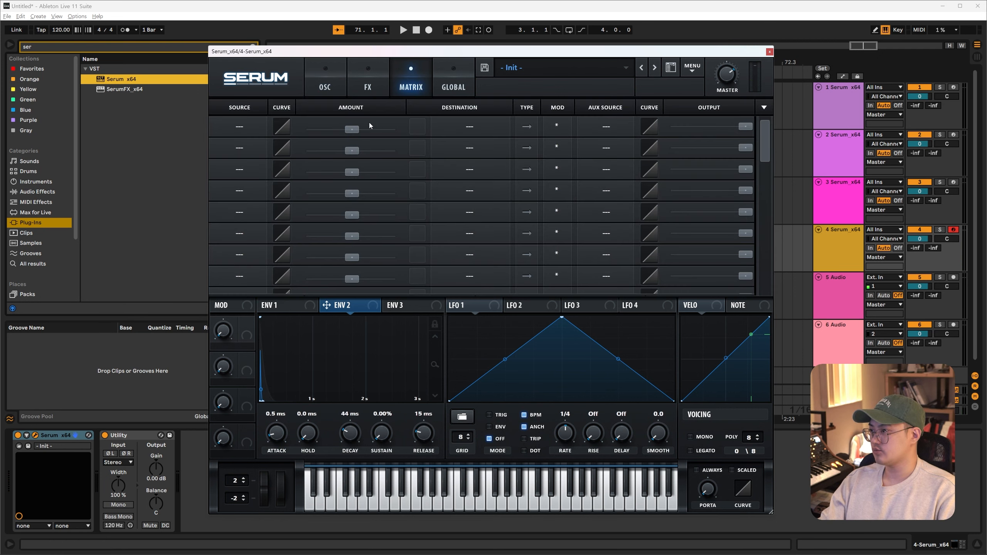
{"action": "left_click", "coordinate": [336, 87]}
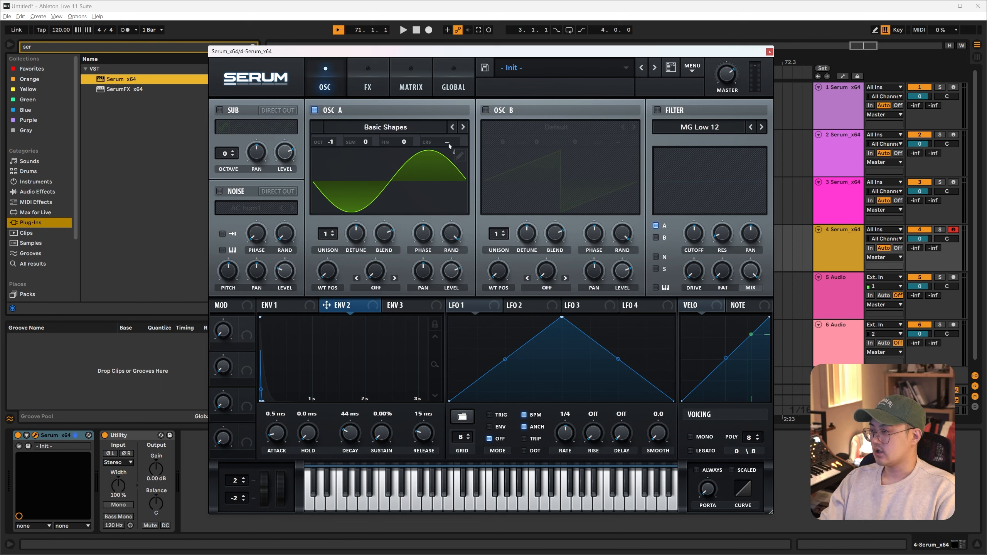
{"action": "left_click", "coordinate": [465, 141], "text": "alt+shift"}
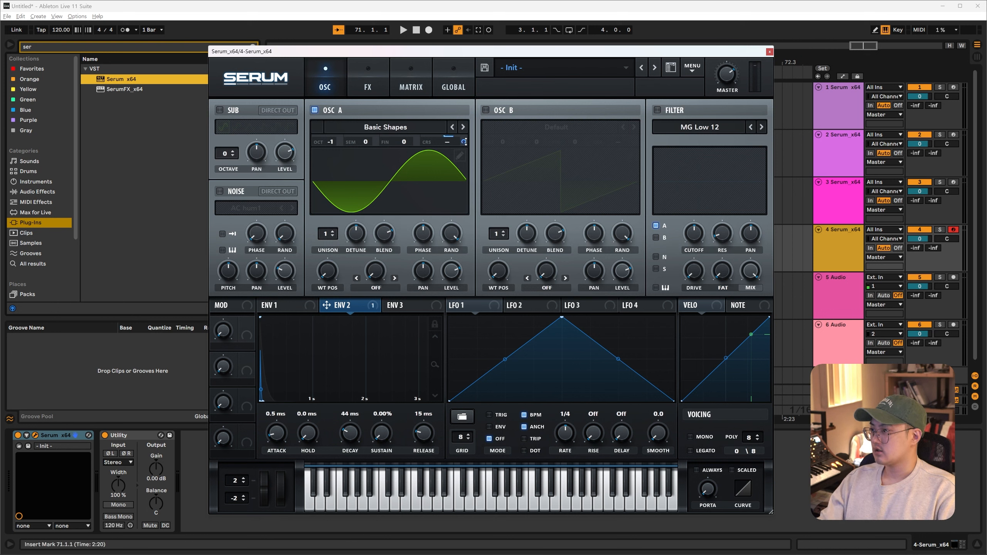
{"action": "mouse_move", "coordinate": [466, 142]}
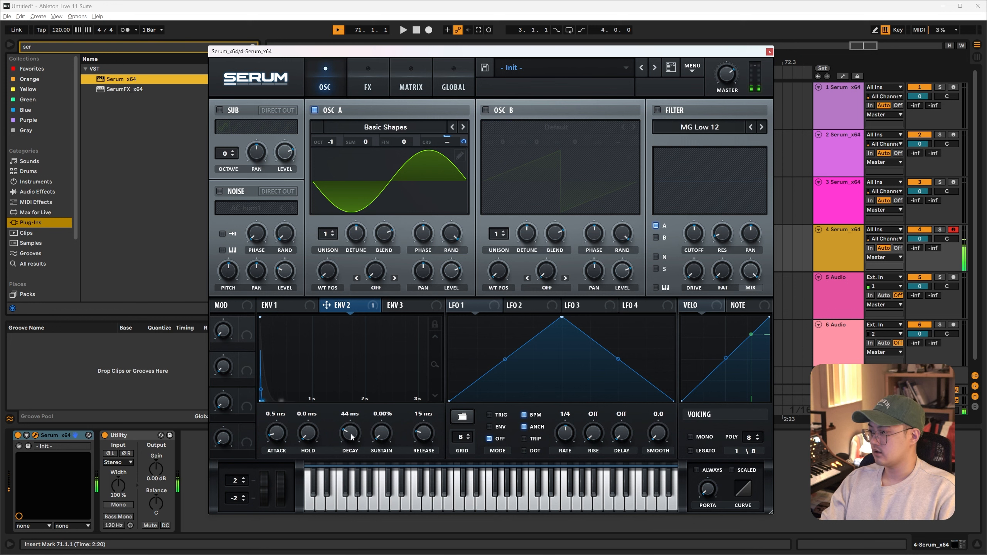
Shorten Env 2's decay to 20 ms and adjust oscillator A's phase to about 265 degrees while auditioning notes
{"action": "left_click_drag", "start_coordinate": [350, 432], "coordinate": [352, 440]}
{"action": "key", "text": "h"}
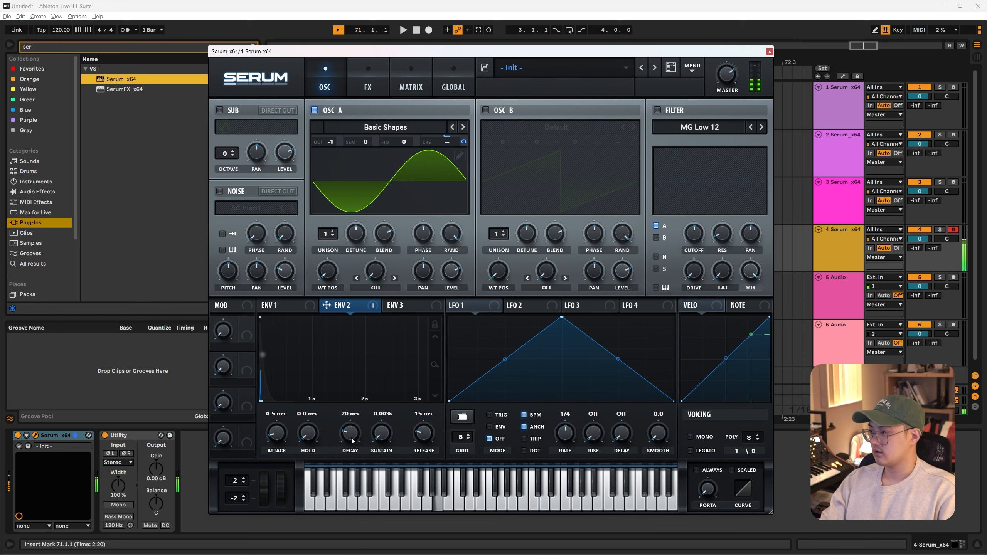
{"action": "key", "text": "d"}
{"action": "left_click_drag", "start_coordinate": [423, 233], "coordinate": [428, 216]}
{"action": "key", "text": "g"}
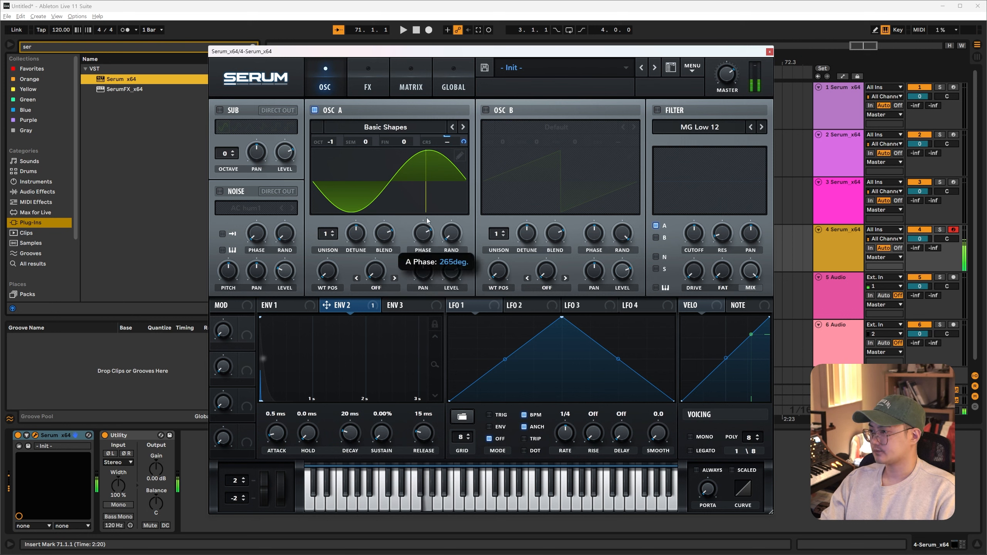
{"action": "key", "text": "g"}
{"action": "key", "text": "h"}
Enable Tube distortion and raise its drive to about 73% while auditioning the sound with repeated notes
{"action": "left_click", "coordinate": [374, 83]}
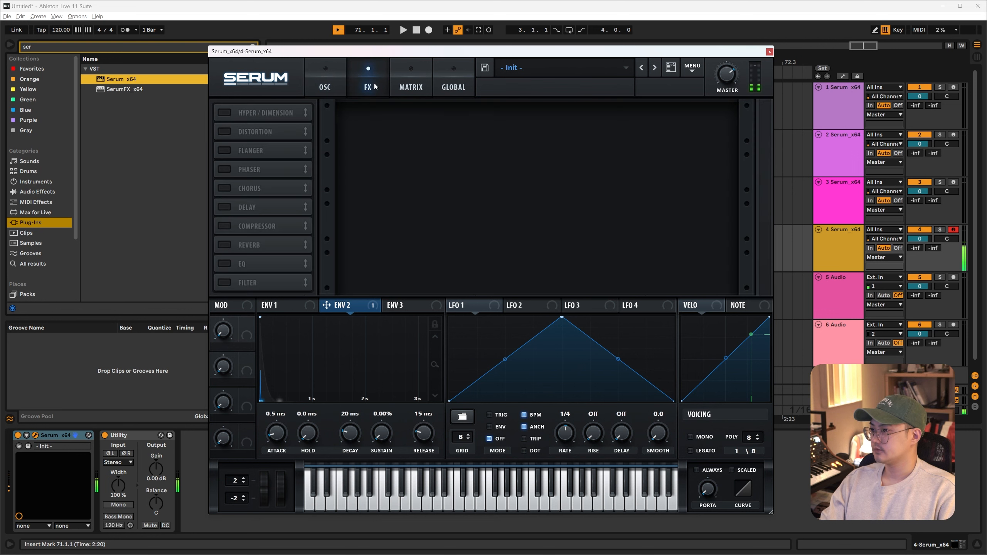
{"action": "left_click", "coordinate": [237, 132]}
{"action": "left_click_drag", "start_coordinate": [626, 117], "coordinate": [639, 88]}
{"action": "key", "text": "g"}
{"action": "key", "text": "g"}
{"action": "key", "text": "g"}
{"action": "key", "text": "g"}
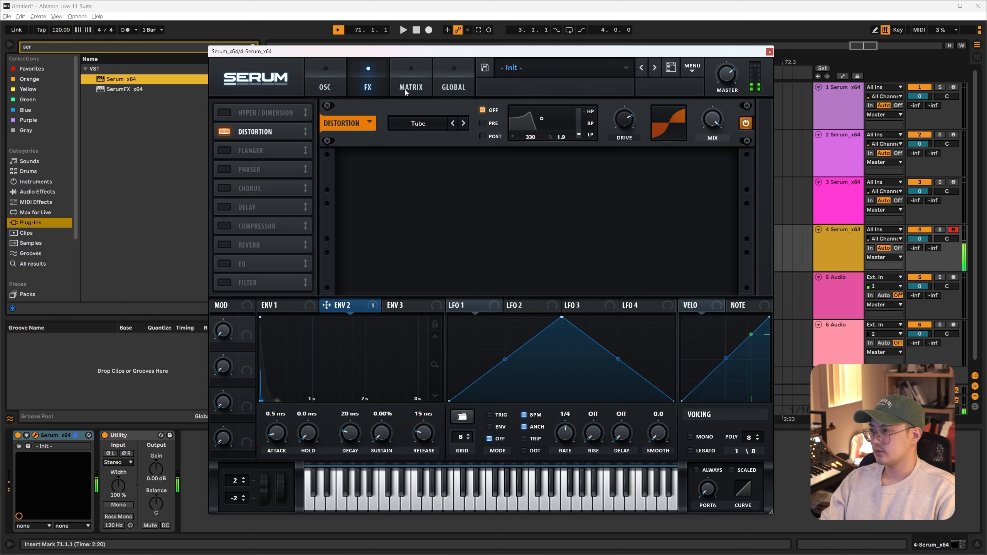
{"action": "left_click", "coordinate": [335, 87]}
{"action": "left_click", "coordinate": [351, 83]}
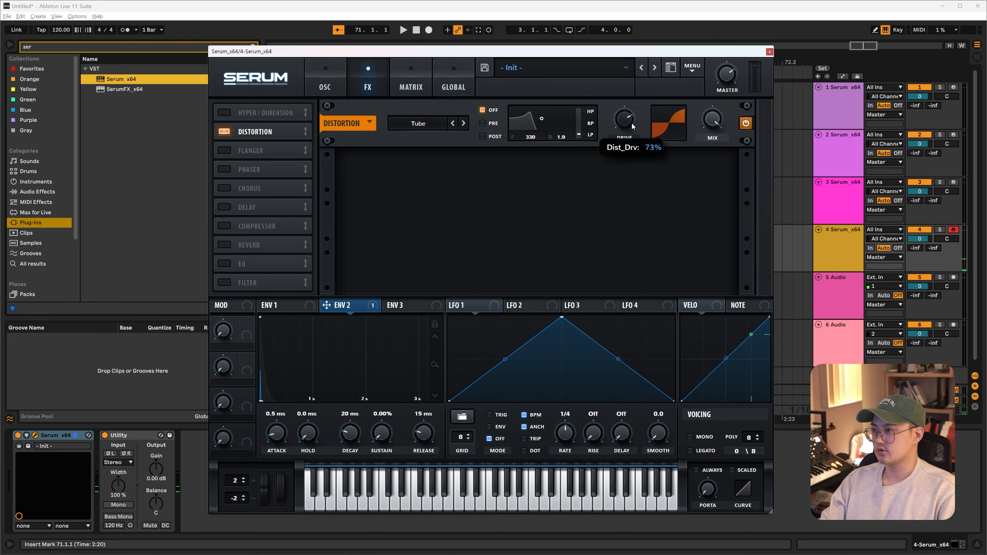
{"action": "key", "text": "g"}
{"action": "key", "text": "g"}
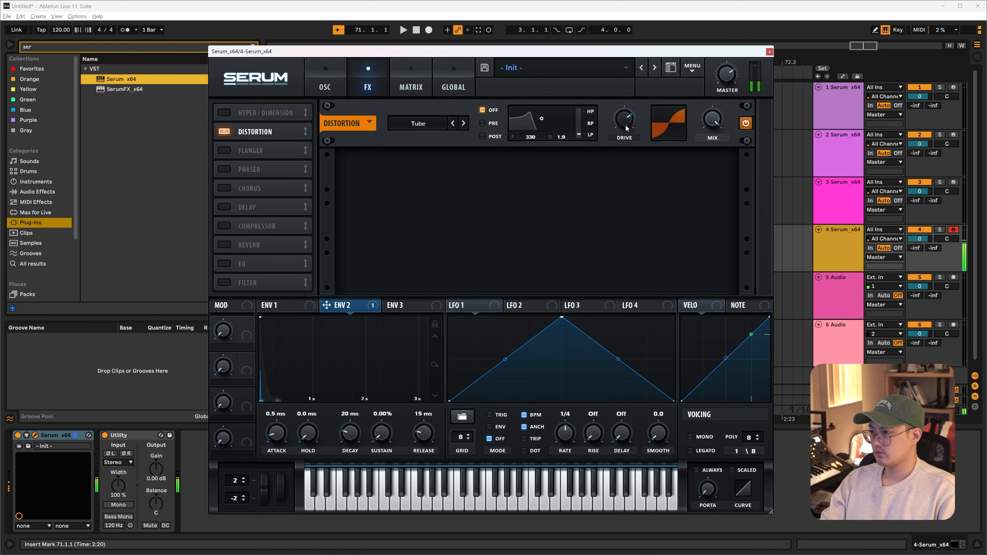
{"action": "key", "text": "g"}
{"action": "key", "text": "g"}
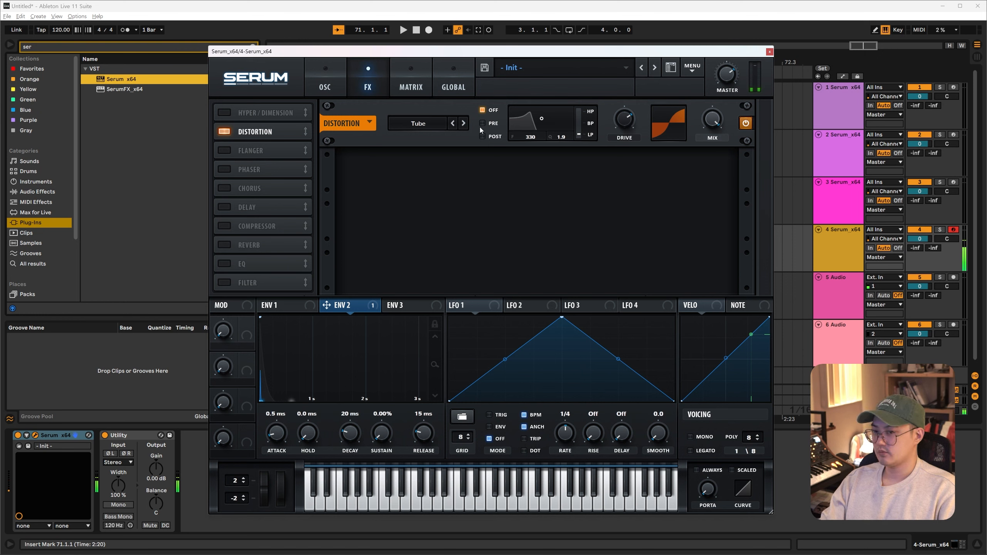
Route LFO 1 in the second matrix slot, reshape it into a falling exponential curve, and run it in envelope mode at 1.4 Hz
{"action": "left_click", "coordinate": [415, 78]}
{"action": "left_click", "coordinate": [239, 148]}
{"action": "left_click", "coordinate": [243, 204]}
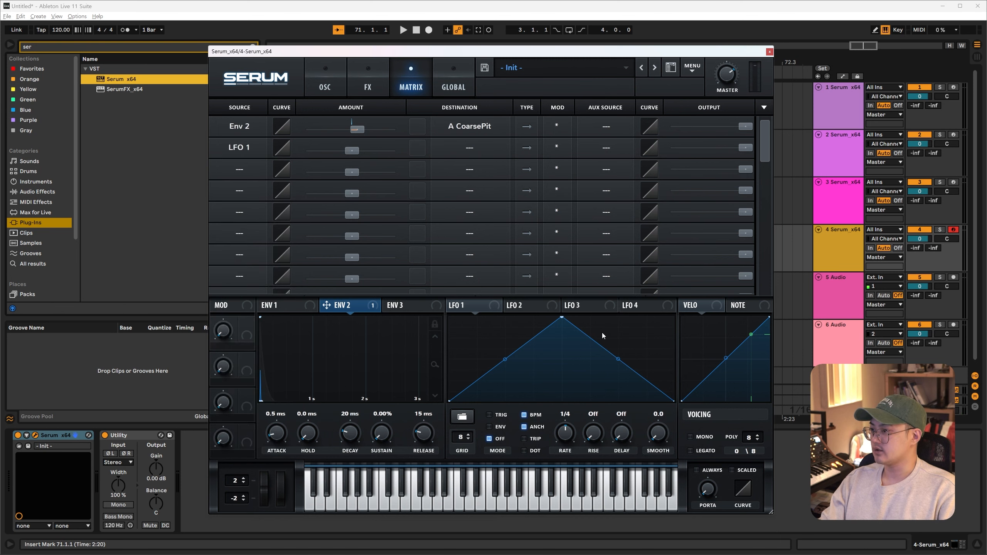
{"action": "left_click_drag", "start_coordinate": [562, 317], "coordinate": [449, 317]}
{"action": "left_click_drag", "start_coordinate": [562, 358], "coordinate": [561, 390]}
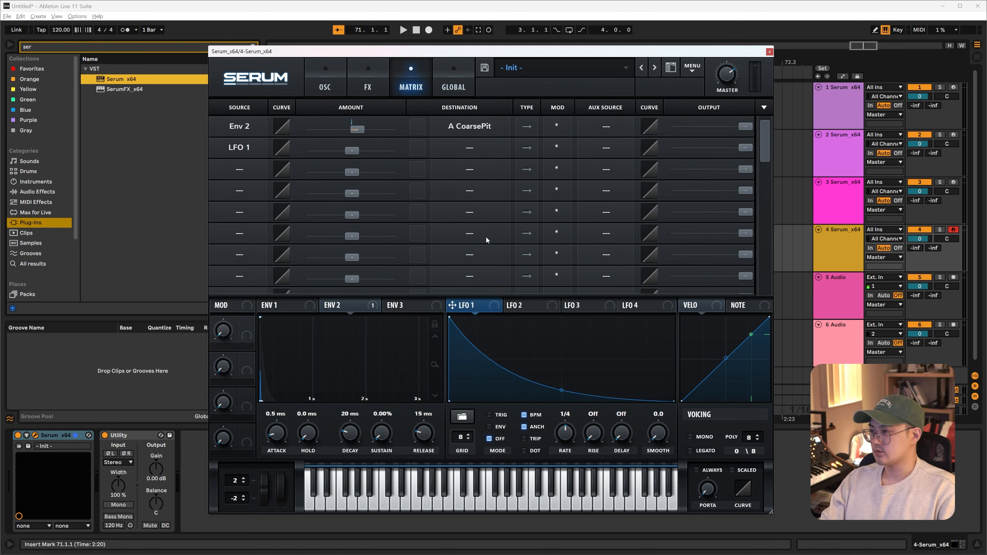
{"action": "left_click", "coordinate": [473, 151]}
{"action": "left_click", "coordinate": [475, 130]}
Choose the Note modulator over velocity and assign it to oscillator A's pan
{"action": "left_click", "coordinate": [325, 78]}
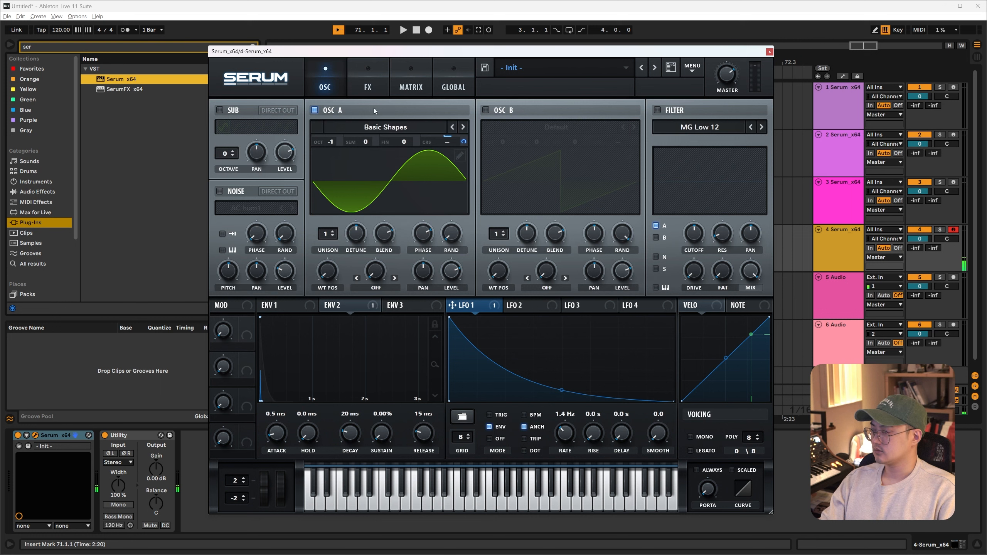
{"action": "left_click", "coordinate": [703, 307]}
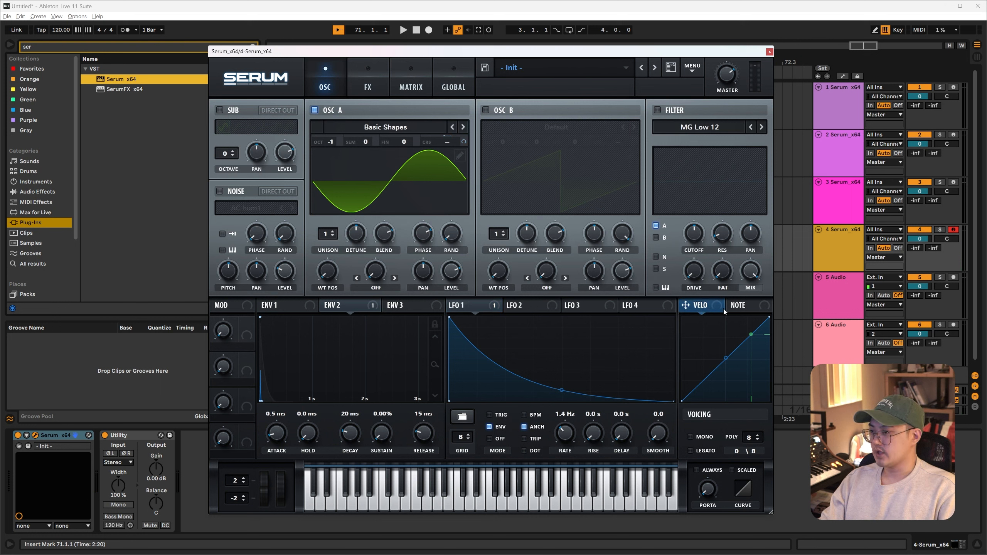
{"action": "left_click", "coordinate": [744, 310]}
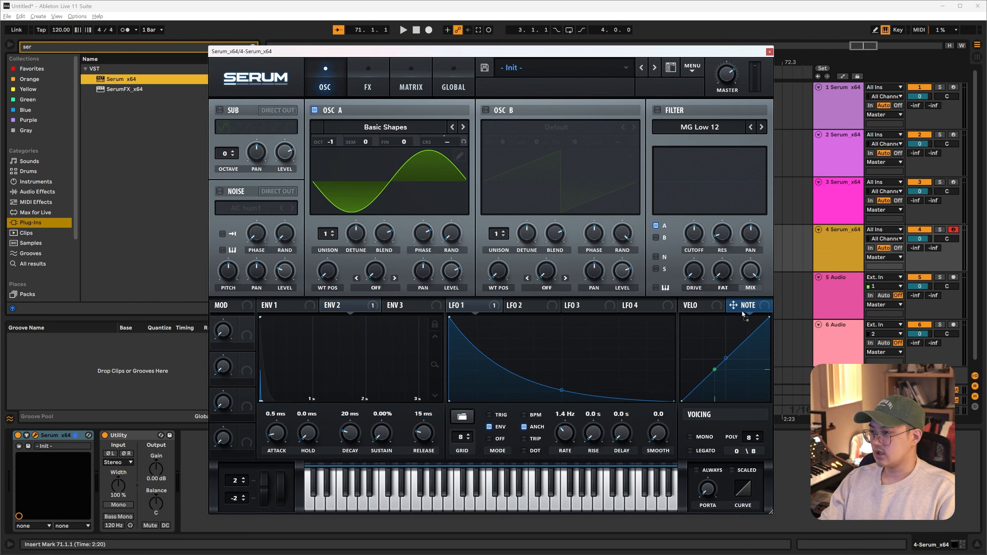
{"action": "left_click_drag", "start_coordinate": [426, 275], "coordinate": [428, 276]}
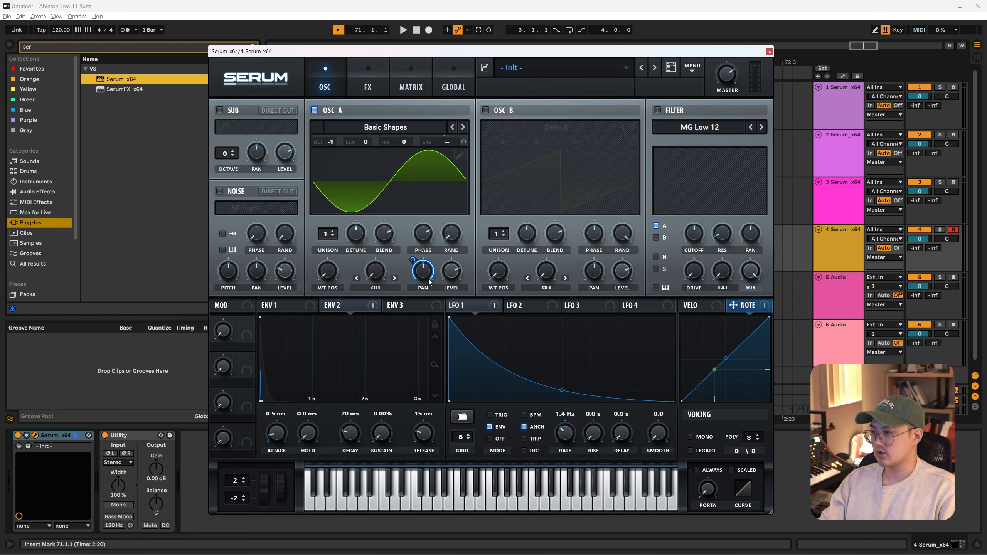
Reshape the Note modulation curve into a steep ramp by adding a low point at minimum and a nearby point at maximum
{"action": "double_click", "coordinate": [708, 386]}
{"action": "left_click_drag", "start_coordinate": [707, 386], "coordinate": [708, 402]}
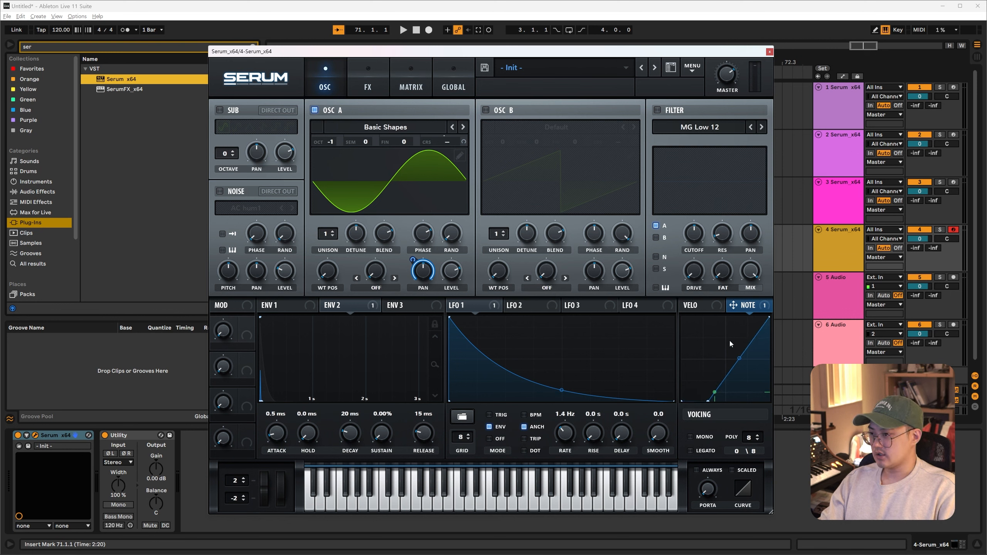
{"action": "double_click", "coordinate": [730, 341]}
{"action": "left_click_drag", "start_coordinate": [730, 341], "coordinate": [724, 306]}
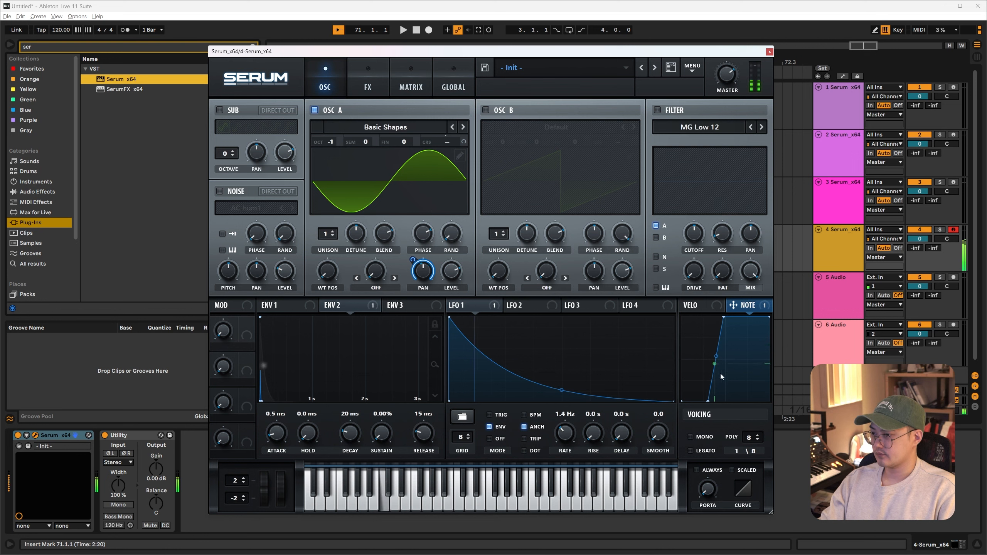
Lower the matrix output of LFO 1's modulation of oscillator A's coarse pitch to about 7
{"action": "left_click", "coordinate": [410, 85]}
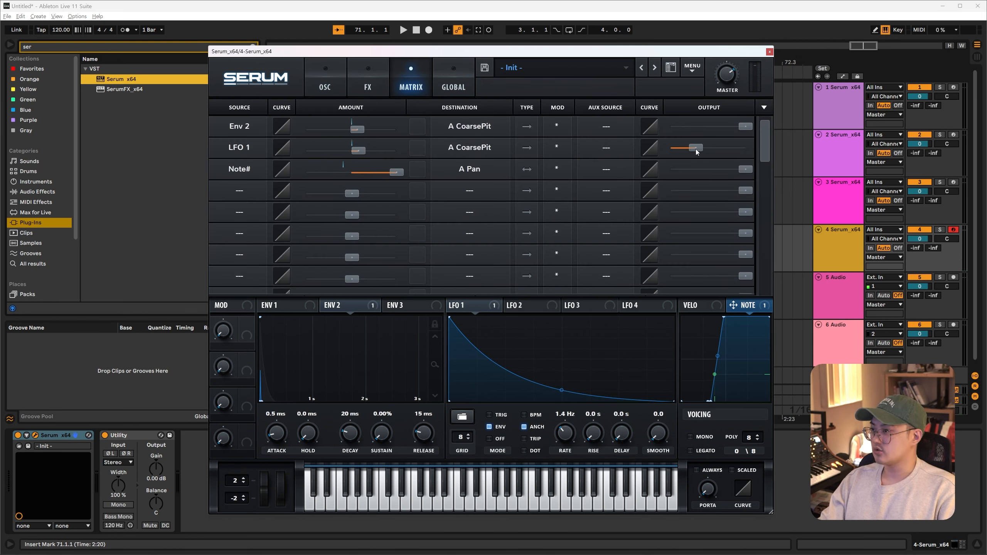
{"action": "left_click_drag", "start_coordinate": [696, 148], "coordinate": [677, 155]}
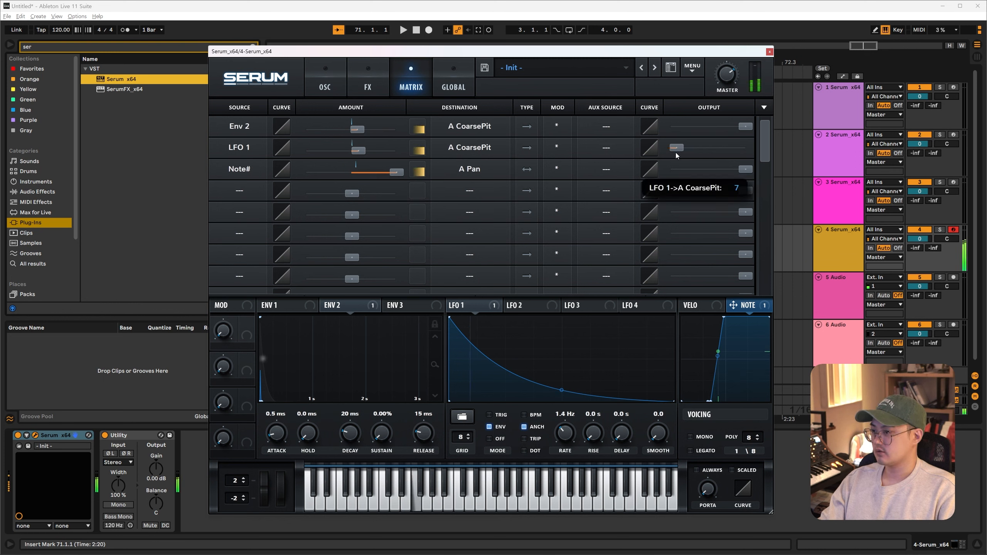
{"action": "left_click_drag", "start_coordinate": [676, 153], "coordinate": [674, 153]}
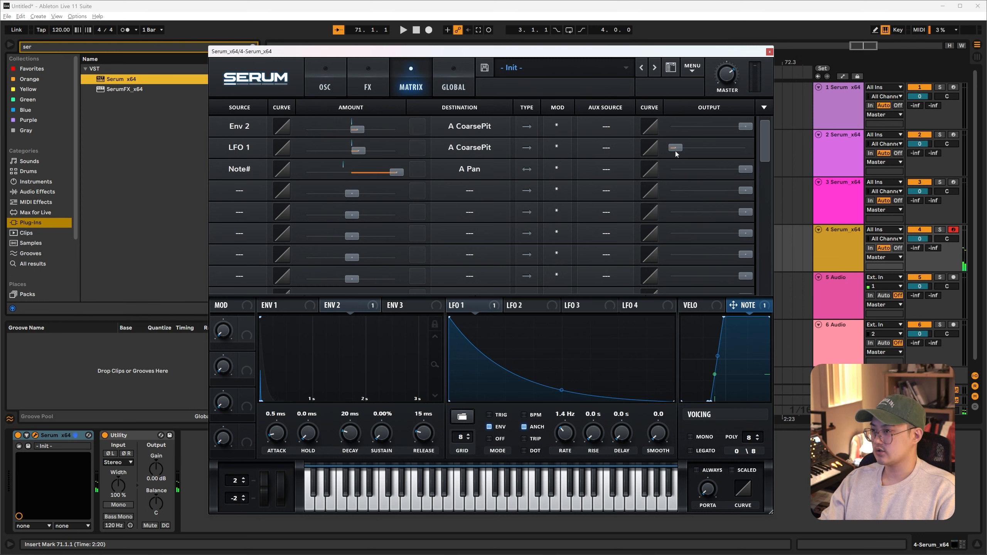
Set Env 2's decay to 40 ms with mono voicing enabled, and close the Serum window
{"action": "left_click", "coordinate": [325, 84]}
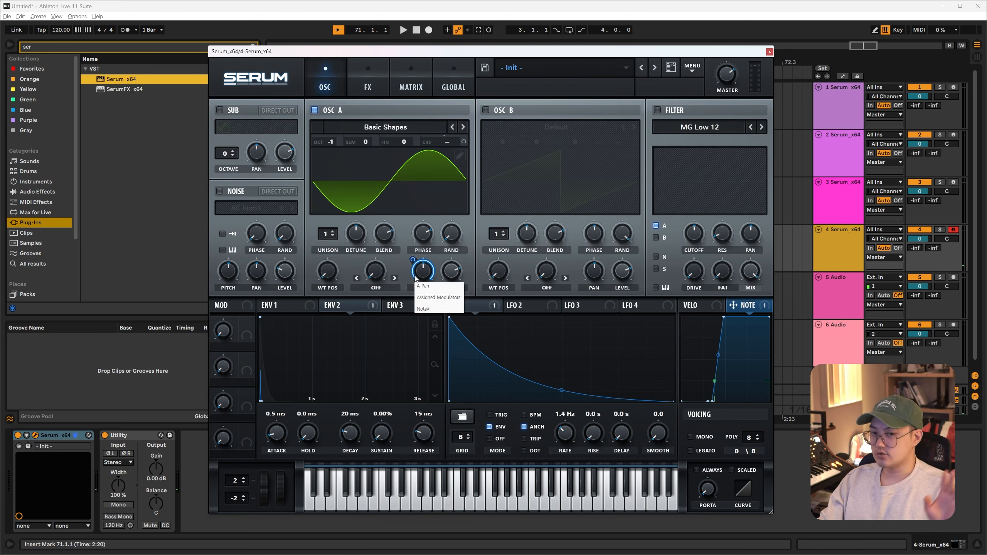
{"action": "left_click_drag", "start_coordinate": [415, 277], "coordinate": [420, 388]}
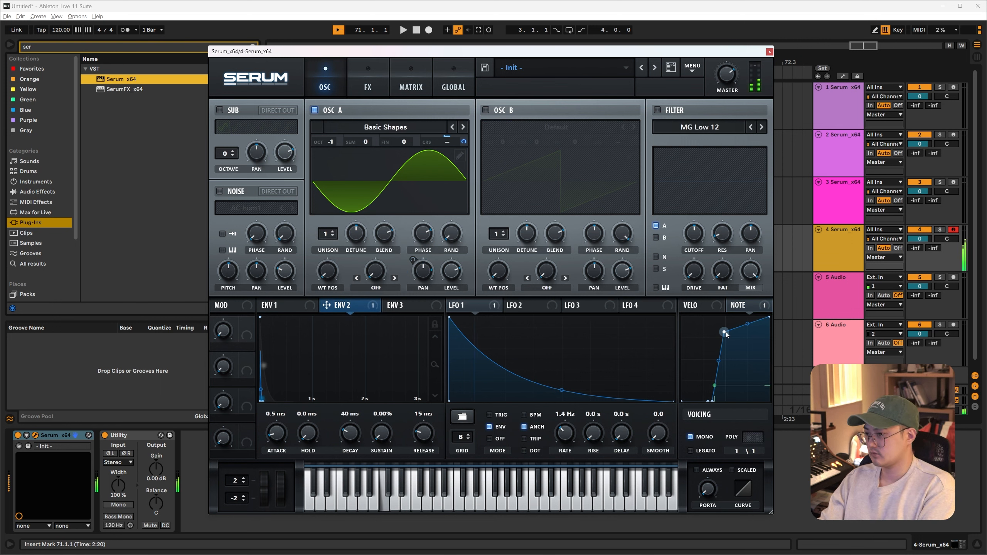
{"action": "left_click", "coordinate": [770, 51]}
Name the four Serum tracks KICK, SNARE, HH and TOM in order
{"action": "left_click", "coordinate": [843, 111]}
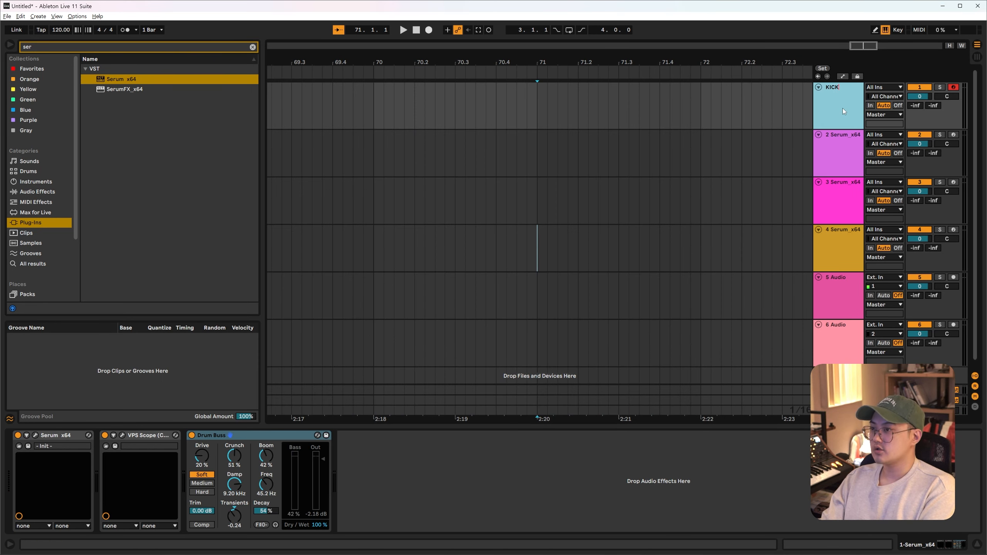
{"action": "key", "text": "Tab"}
{"action": "type", "text": "SNAR"}
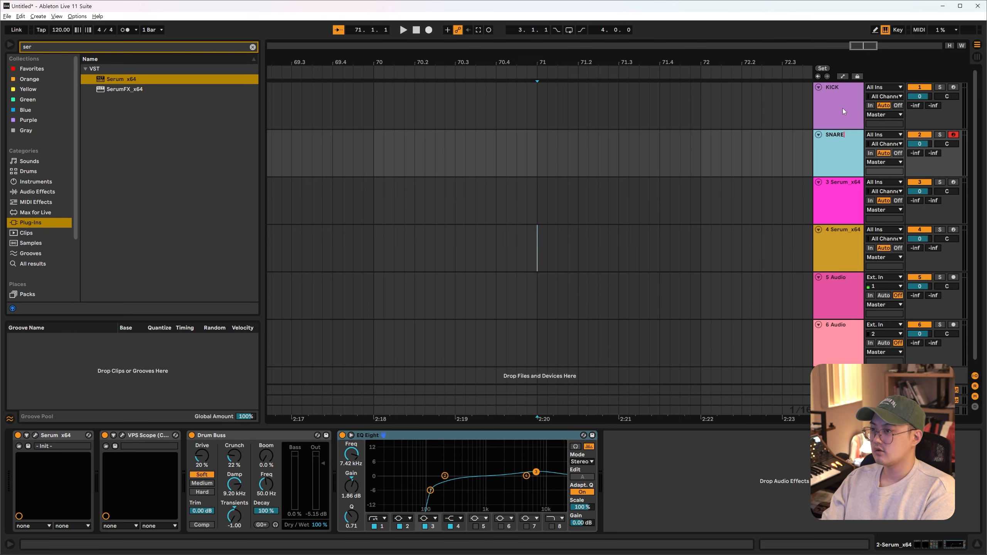
{"action": "type", "text": "E"}
{"action": "key", "text": "Tab"}
{"action": "type", "text": "HH"}
{"action": "key", "text": "Tab"}
{"action": "type", "text": "TOM"}
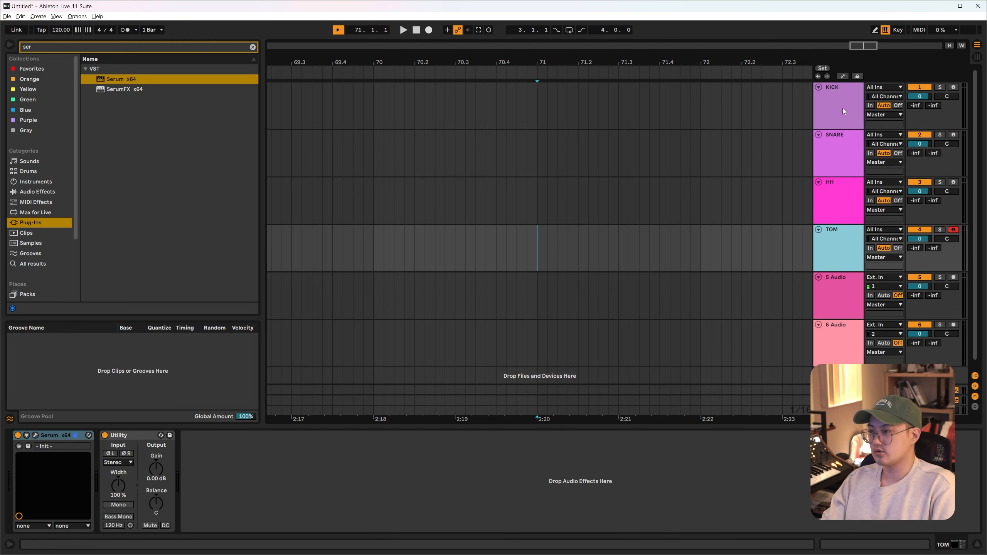
Review the device chains of the KICK, SNARE, HH and TOM tracks one by one
{"action": "left_click", "coordinate": [842, 108]}
{"action": "left_click", "coordinate": [840, 160]}
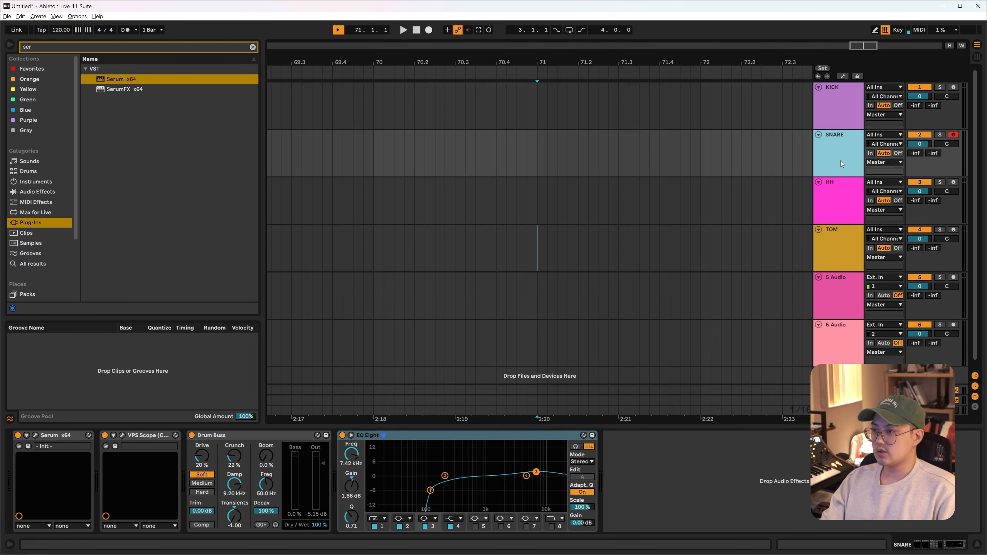
{"action": "left_click", "coordinate": [833, 221]}
{"action": "left_click", "coordinate": [837, 255]}
{"action": "left_click", "coordinate": [840, 202]}
{"action": "left_click", "coordinate": [843, 156]}
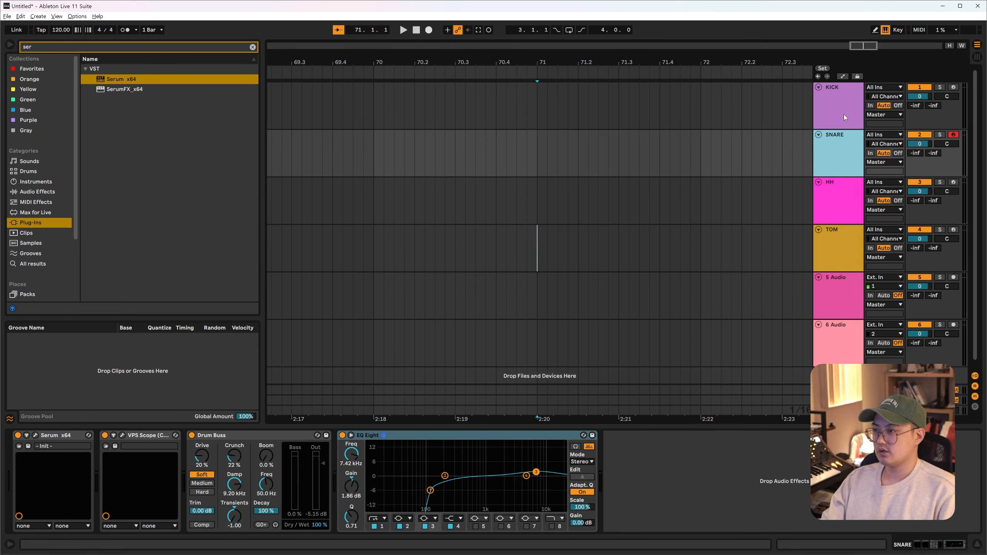
{"action": "left_click", "coordinate": [843, 114]}
Set the tempo to 150 BPM and insert an empty MIDI clip on the KICK track
{"action": "left_click", "coordinate": [61, 30]}
{"action": "type", "text": "150"}
{"action": "key", "text": "Return"}
{"action": "left_click_drag", "start_coordinate": [383, 97], "coordinate": [706, 119]}
{"action": "key", "text": "ctrl+shift+m"}
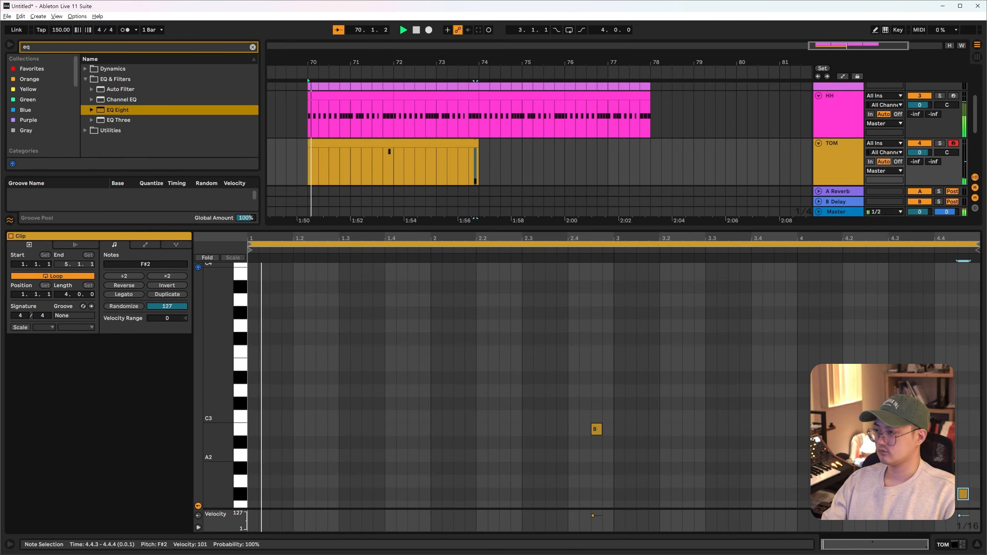
Duplicate the four-bar TOM clip so it fills bars 70 to 78, and listen to the drum pattern
{"action": "key", "text": "shift+Tab"}
{"action": "left_click", "coordinate": [465, 221]}
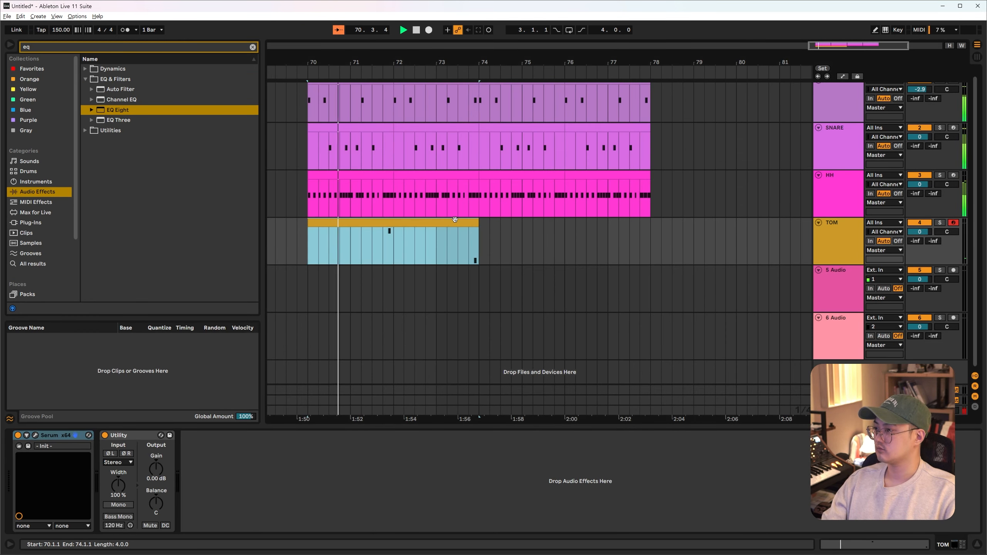
{"action": "key", "text": "ctrl+d"}
{"action": "left_click", "coordinate": [372, 239]}
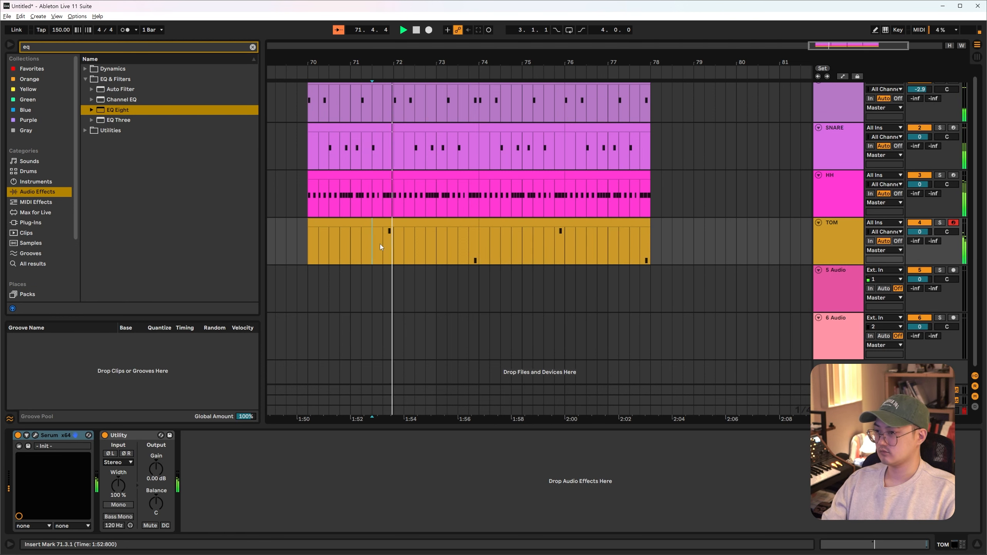
{"action": "scroll", "coordinate": [450, 257], "scroll_direction": "up", "scroll_amount": 1}
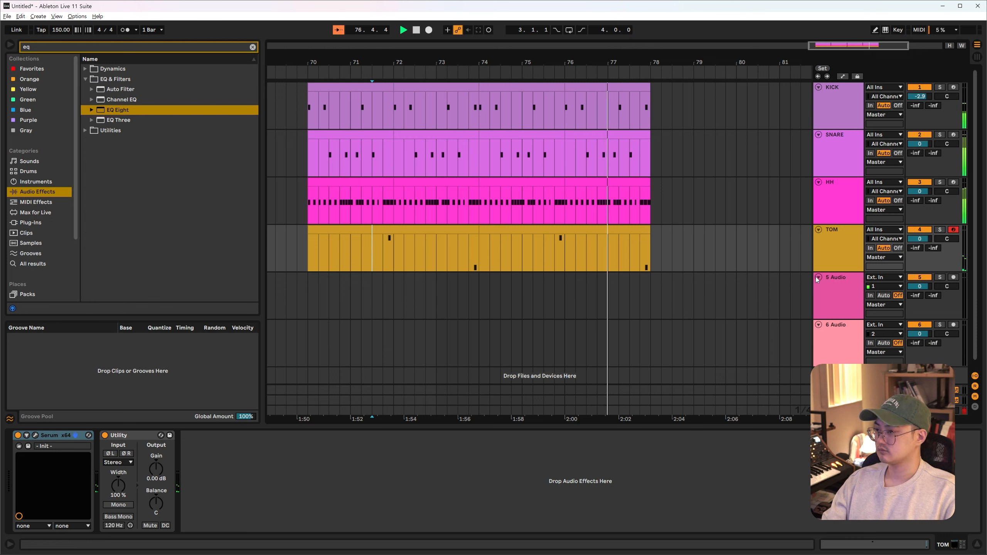
{"action": "key", "text": "space"}
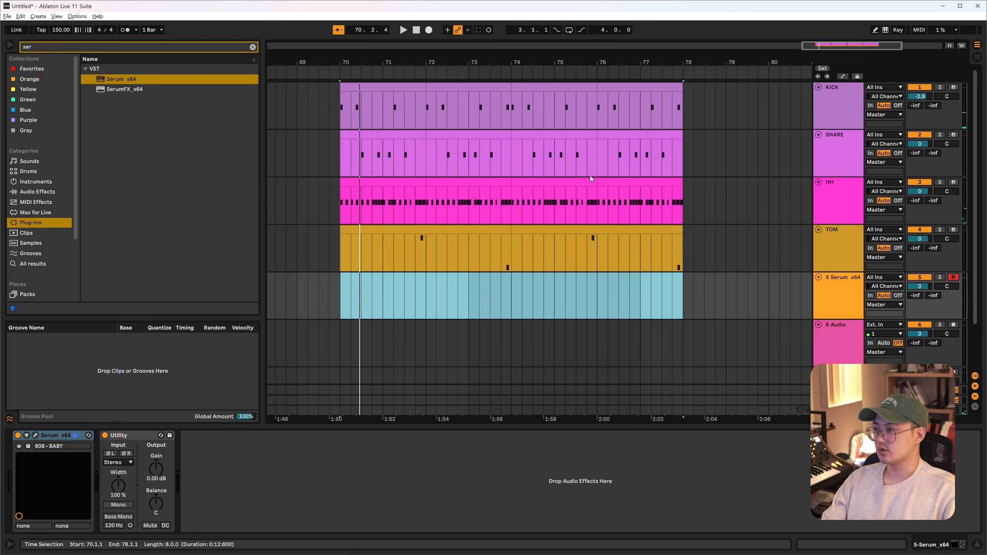
Audition the loop and insert an empty MIDI clip across bars 70 to 78 on the track 5 Serum bass
{"action": "key", "text": "space"}
{"action": "key", "text": "space"}
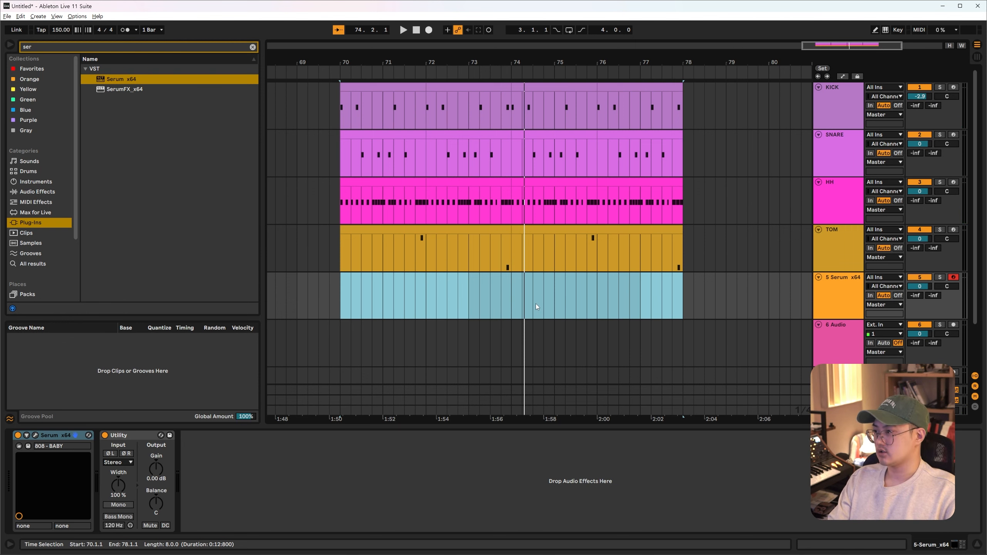
{"action": "key", "text": "ctrl+shift+m"}
{"action": "key", "text": "shift+Tab"}
Inspect the 808 - BABY preset in track 5's Serum, close it and open the track's MIDI clip
{"action": "left_click", "coordinate": [35, 435]}
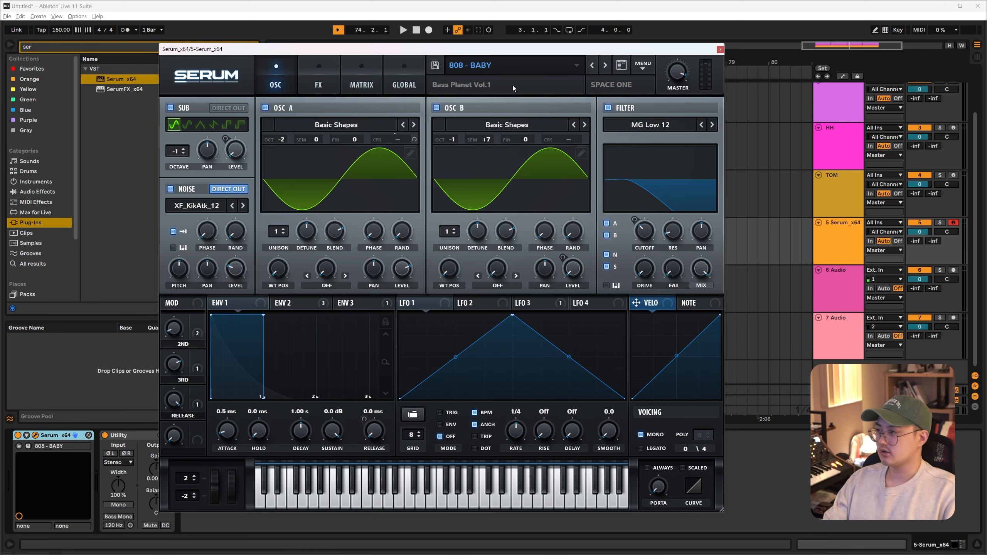
{"action": "left_click", "coordinate": [719, 49]}
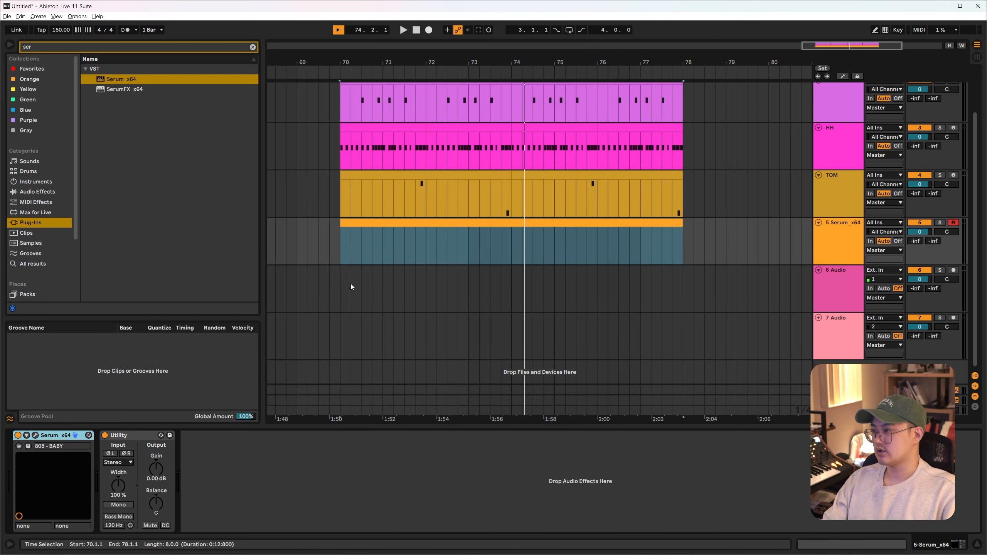
{"action": "double_click", "coordinate": [380, 233]}
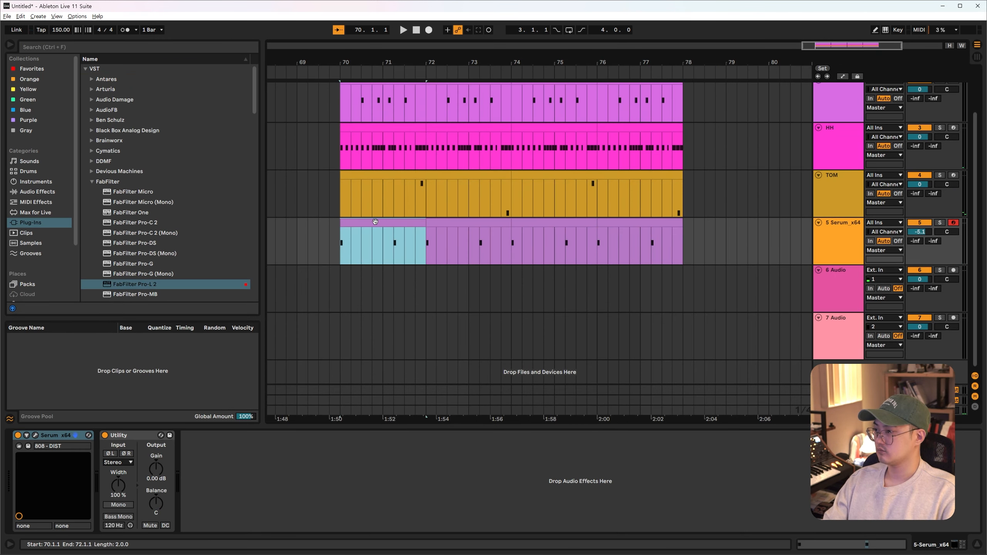
Play back the drum tracks together with the 808 bass from bar 70
{"action": "key", "text": "space"}
{"action": "scroll", "coordinate": [514, 309], "scroll_direction": "up", "scroll_amount": 2}
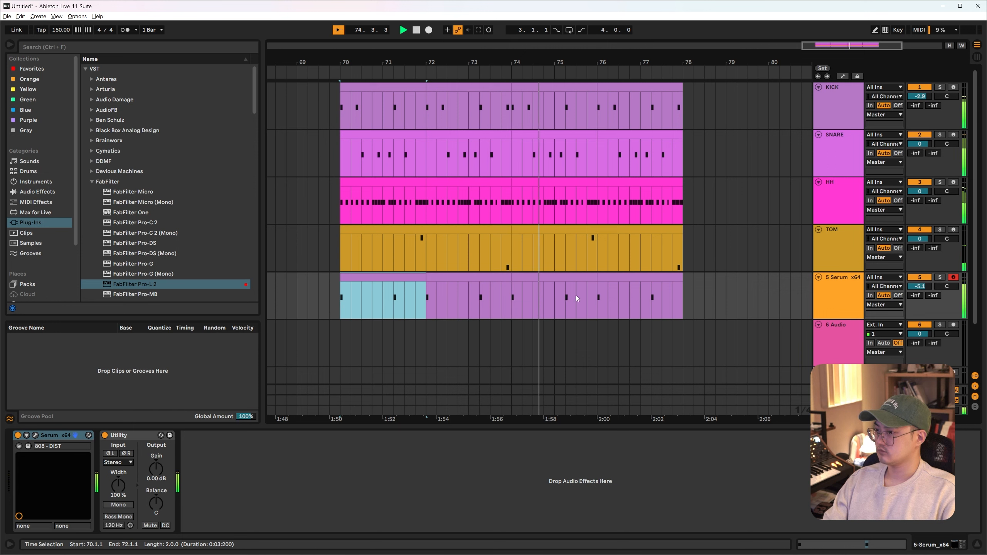
{"action": "key", "text": "space"}
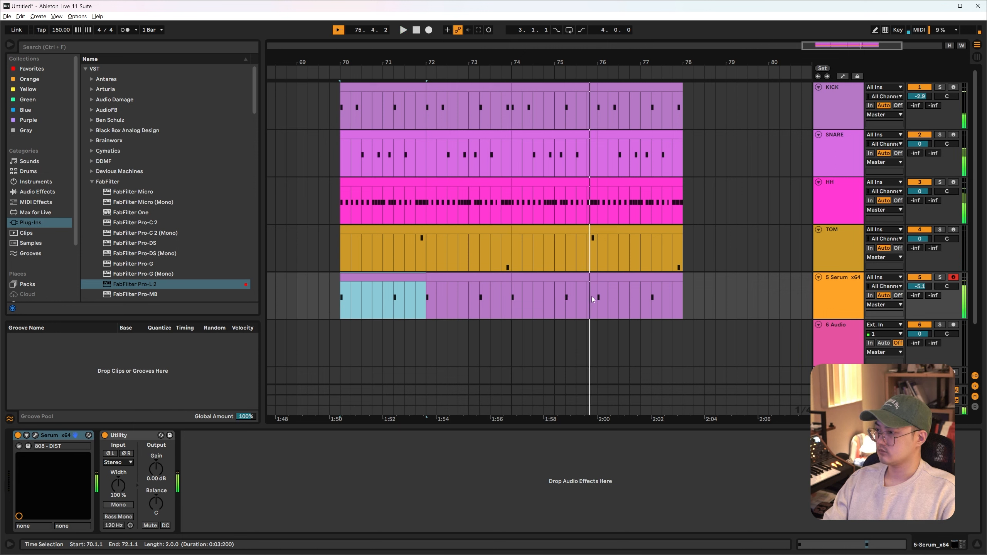
Review the KICK, SNARE and HH tracks and select the SNARE pattern from 70.1.1 to 77.4.1
{"action": "left_click", "coordinate": [840, 103]}
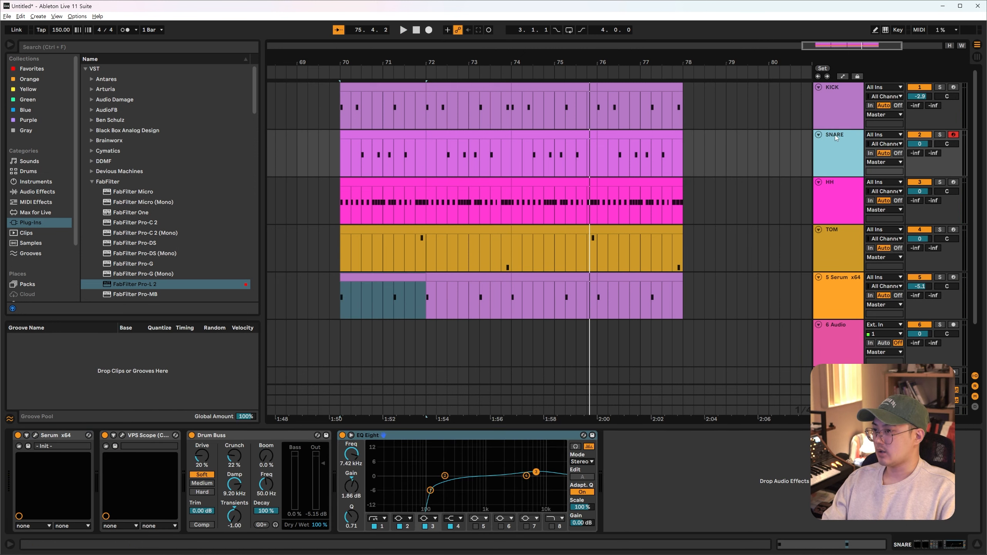
{"action": "left_click", "coordinate": [836, 151]}
{"action": "left_click", "coordinate": [843, 204]}
{"action": "left_click", "coordinate": [842, 156]}
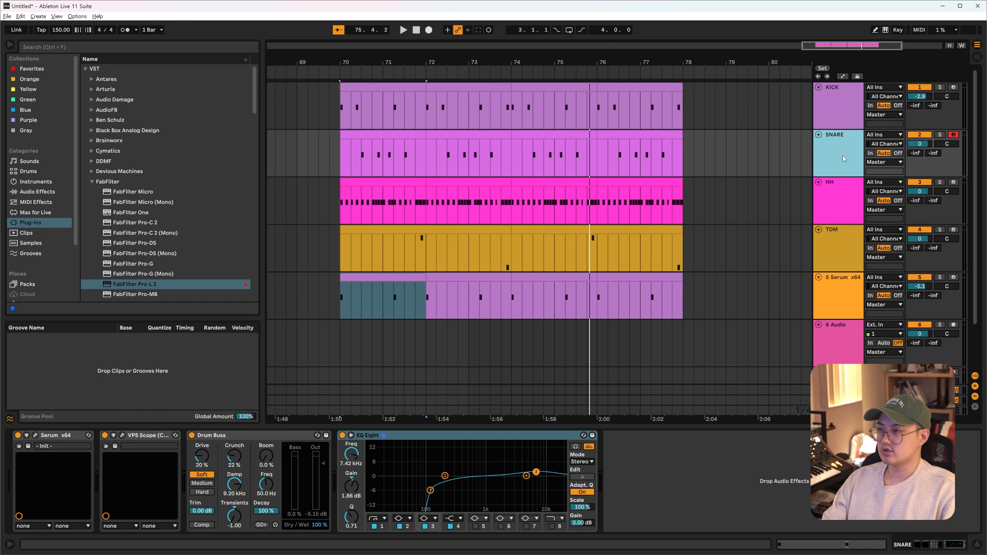
{"action": "left_click_drag", "start_coordinate": [342, 153], "coordinate": [666, 159]}
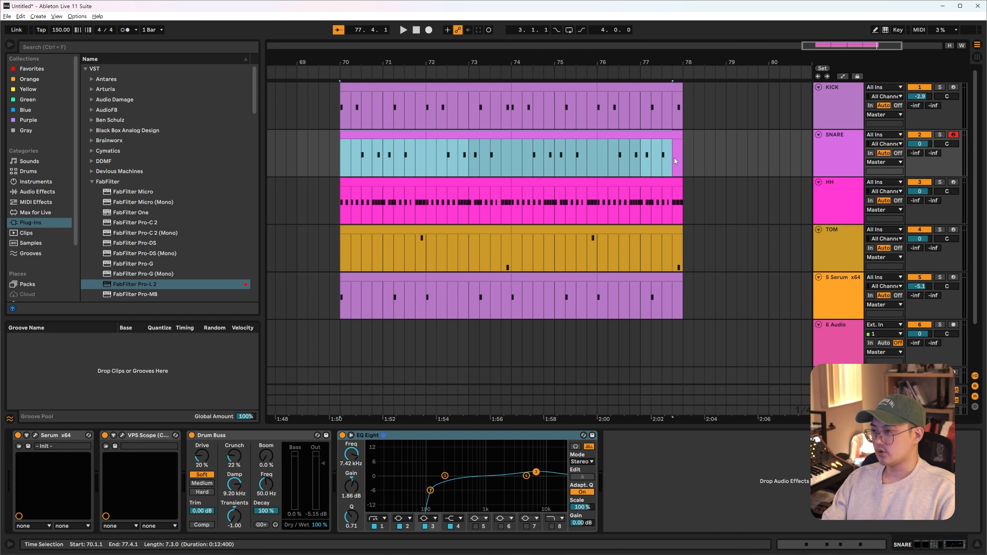